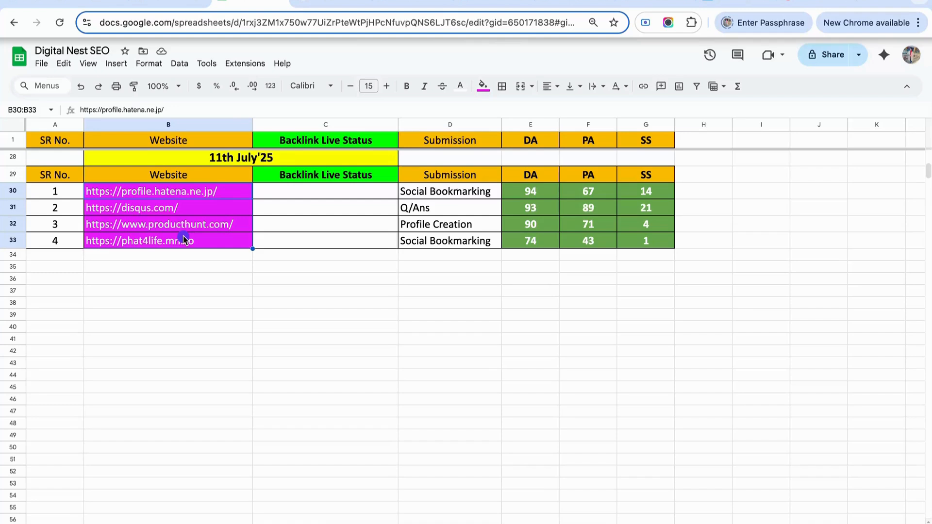
Step: Review the profile.hatena.ne.jp row's submission type and DA, PA and SS scores, and examine its Website SEO Checker report
click(224, 192)
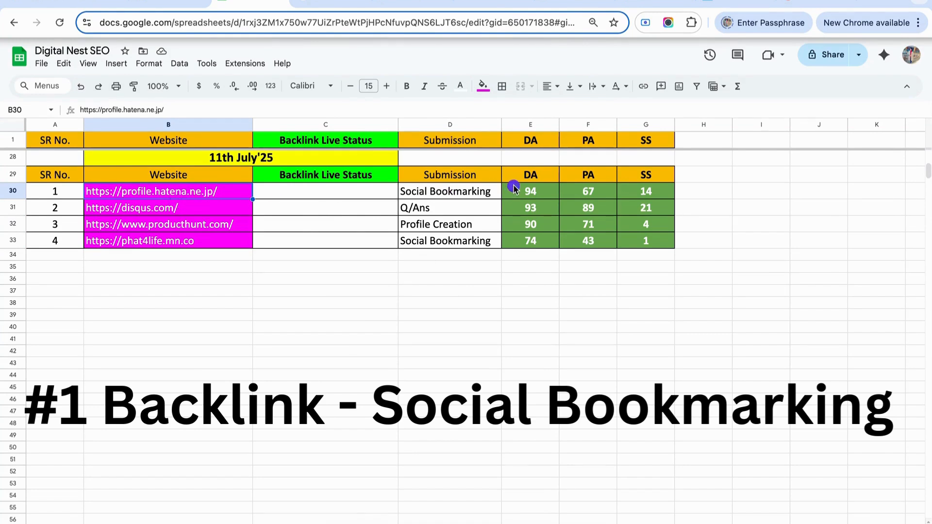
click(493, 194)
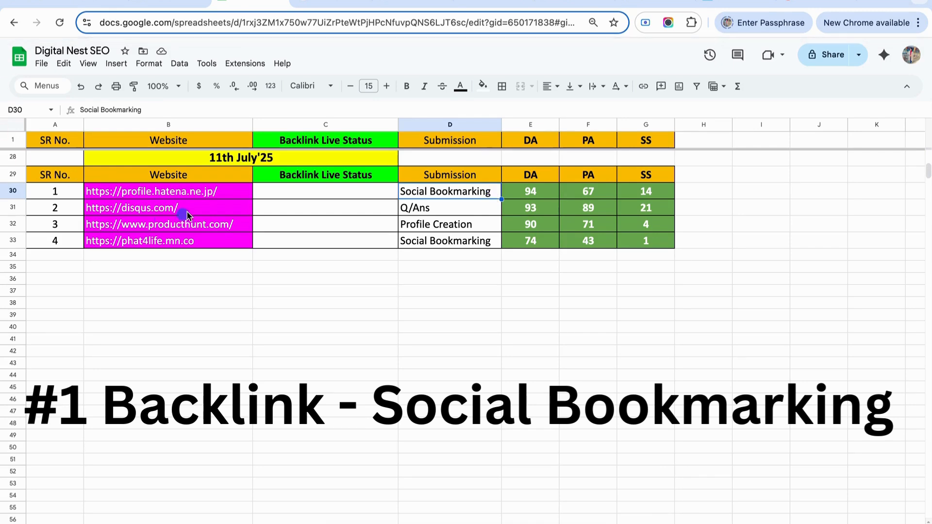
click(189, 194)
drag(534, 191, 637, 190)
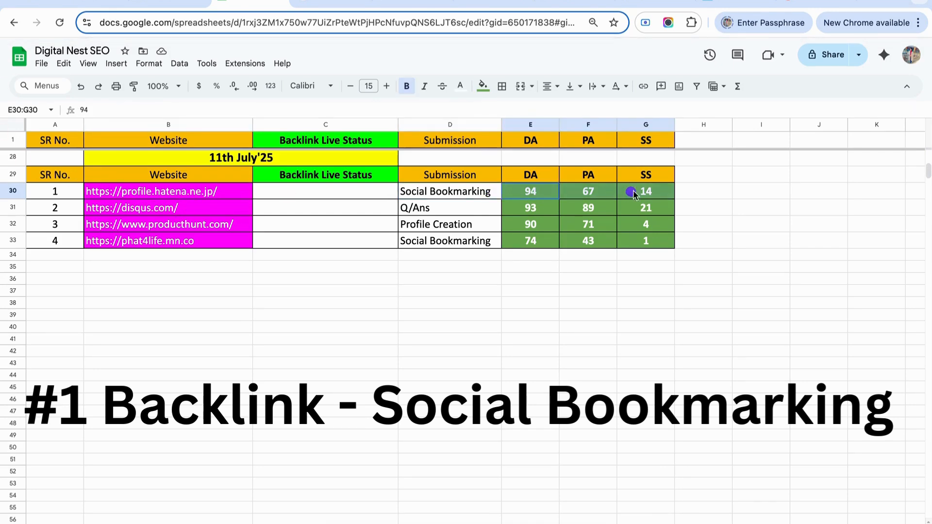
click(597, 192)
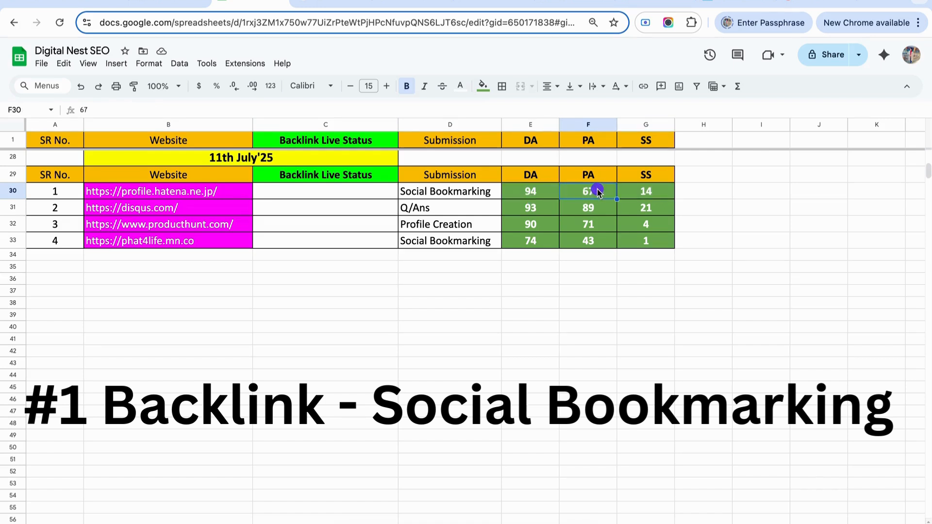
click(396, 4)
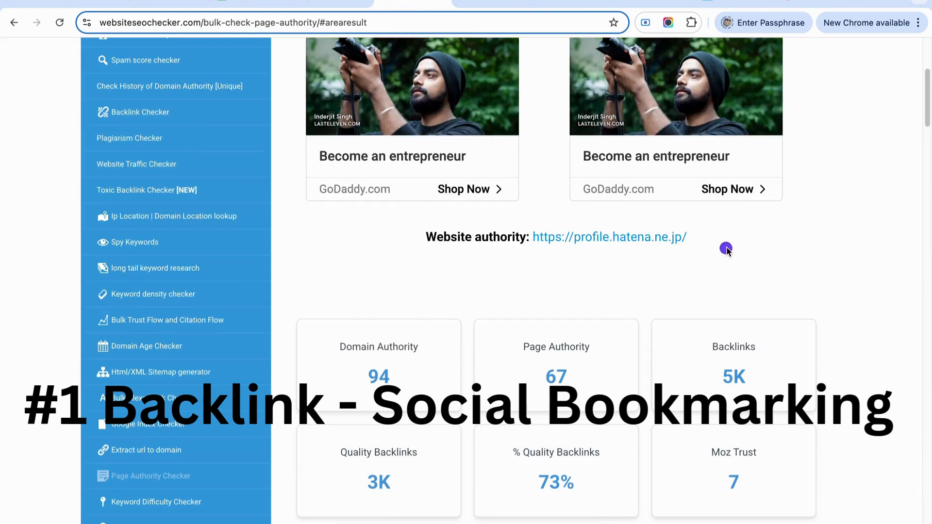
drag(725, 241, 533, 240)
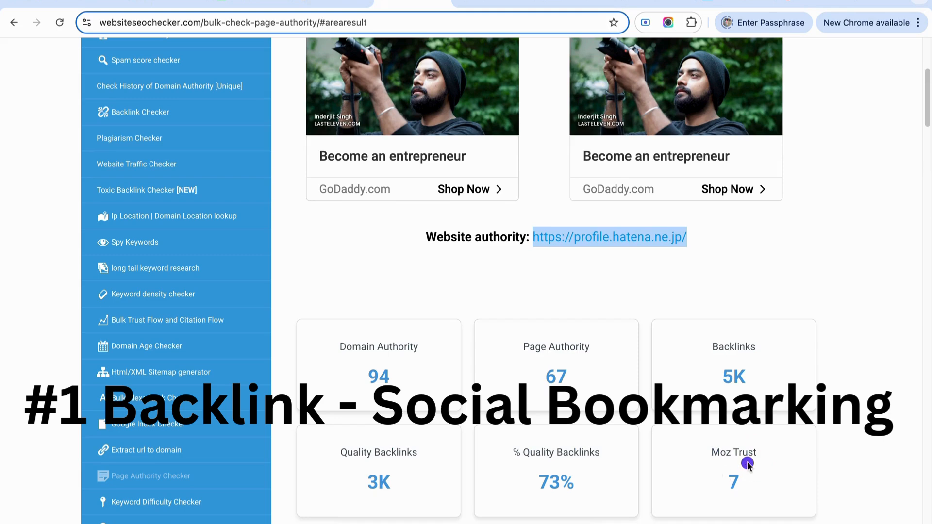
Step: Return to the sheet's disqus.com row, and read the introduction on the Disqus homepage
click(211, 6)
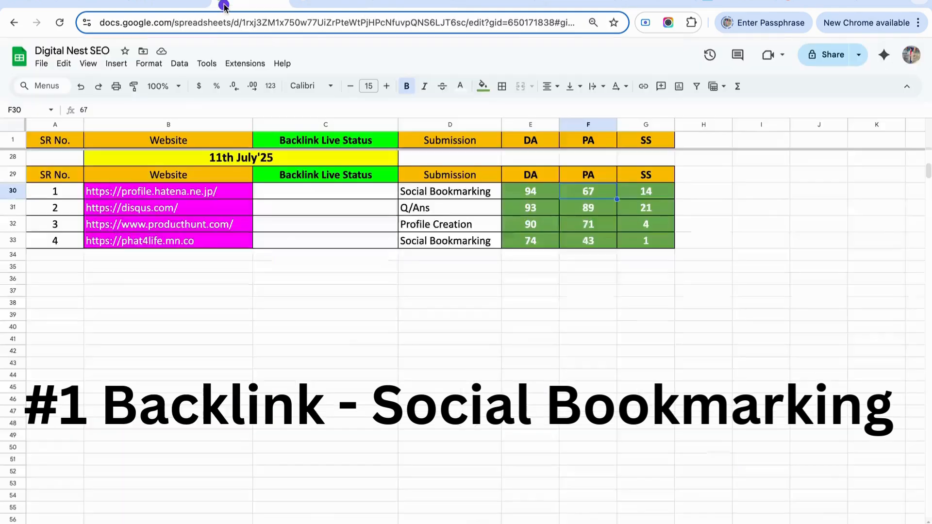
click(482, 210)
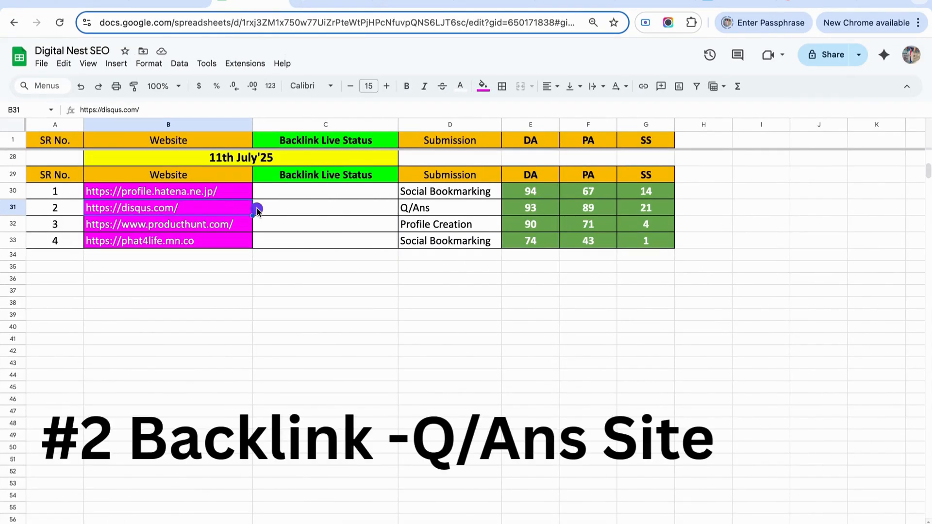
click(734, 5)
click(508, 316)
drag(234, 225, 607, 336)
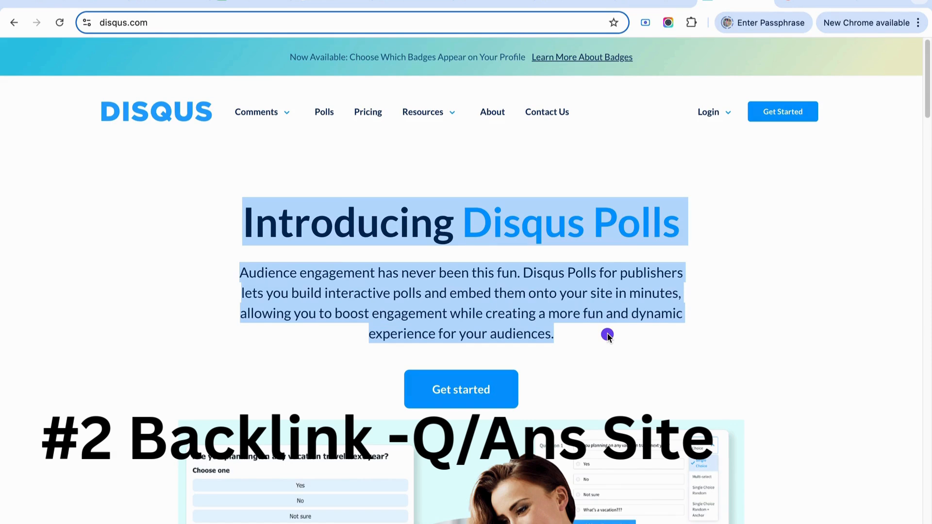
click(556, 333)
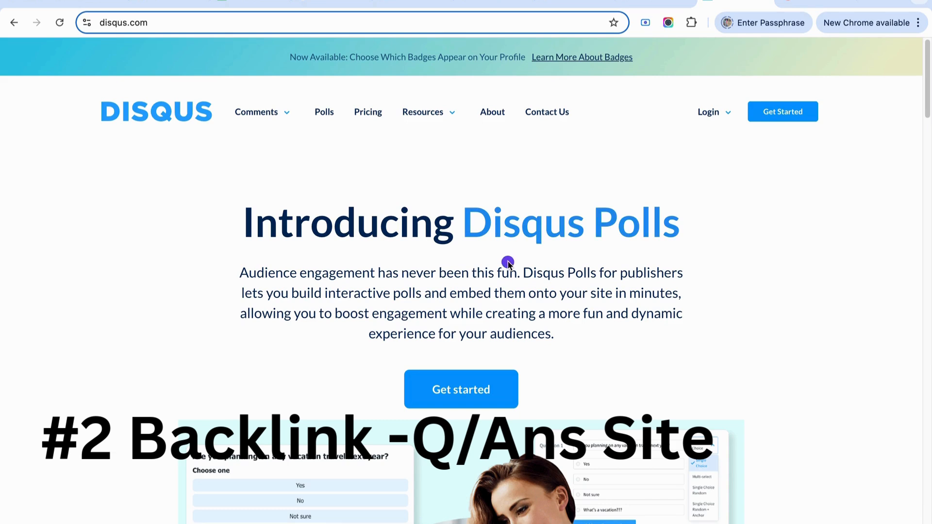
Step: Review the four listed websites in the sheet, and examine the Website SEO Checker report for disqus.com
click(230, 6)
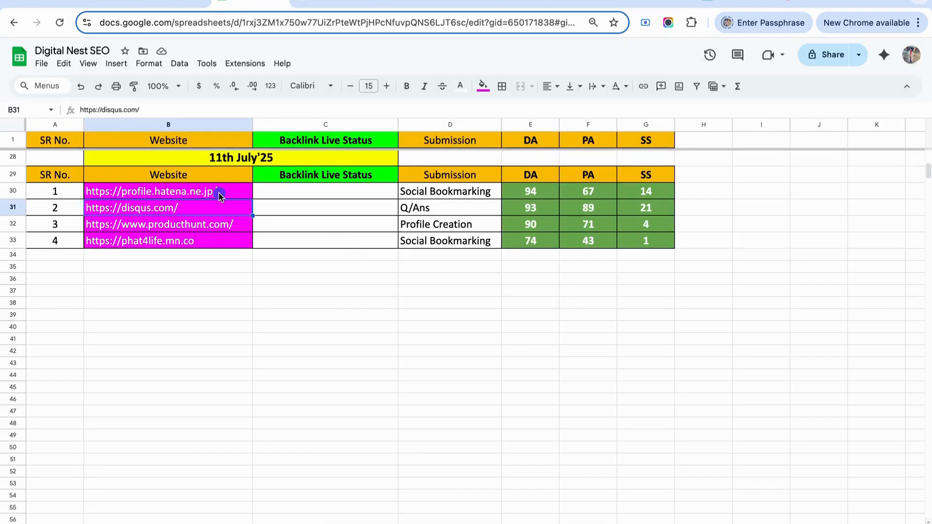
drag(216, 191, 222, 238)
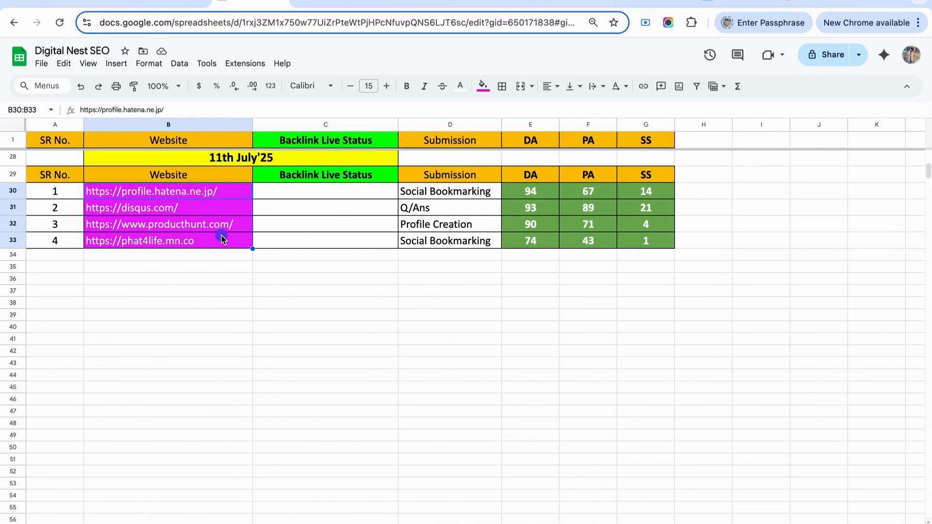
click(203, 208)
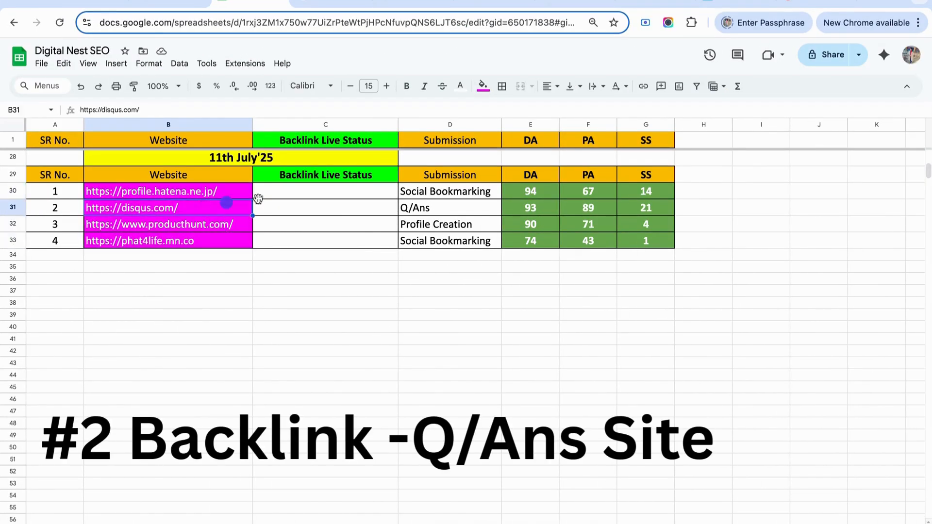
click(473, 7)
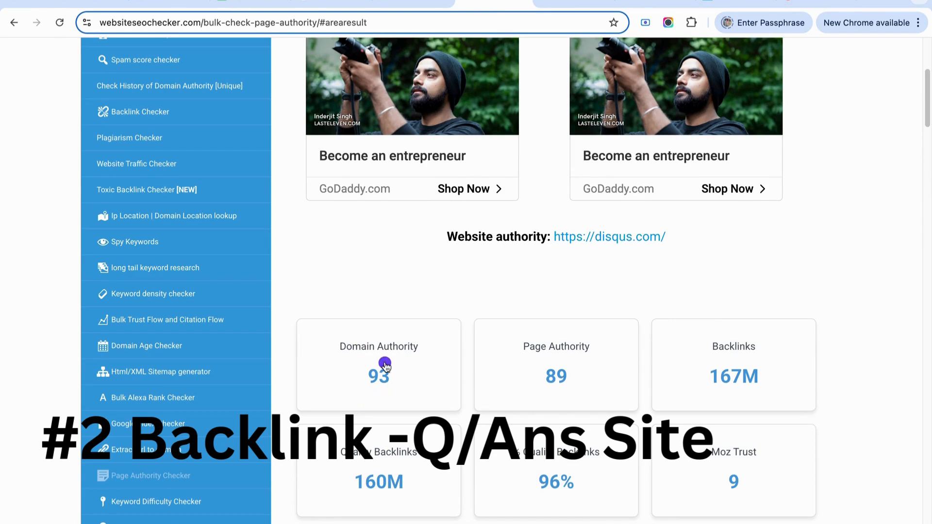
drag(694, 238, 551, 237)
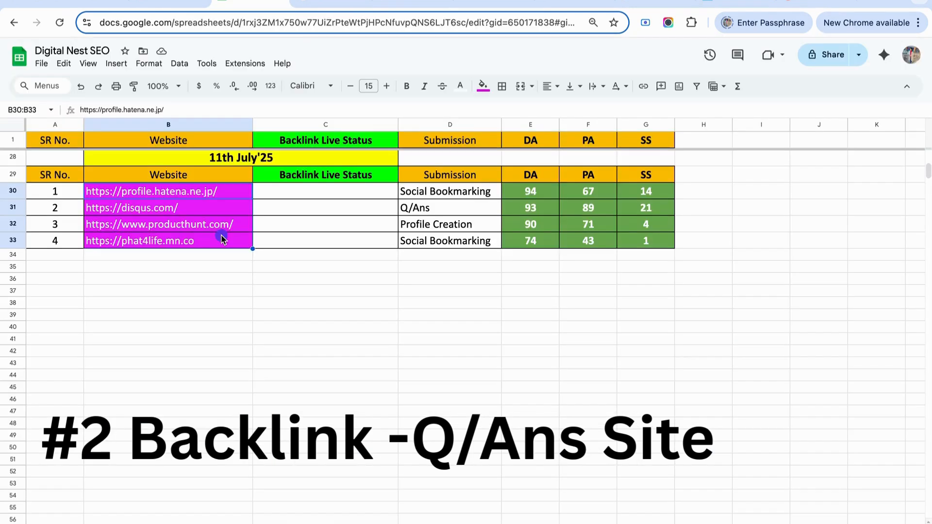
click(207, 209)
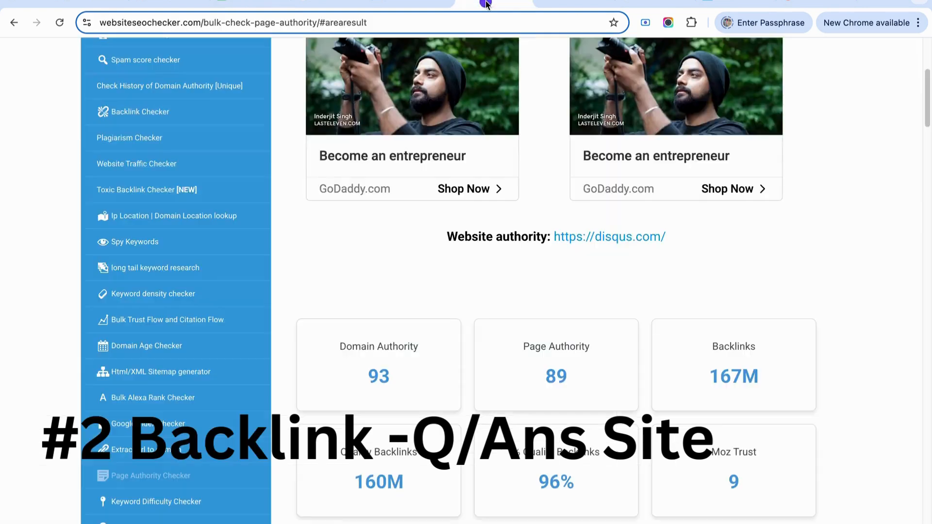
click(476, 8)
drag(693, 237, 554, 237)
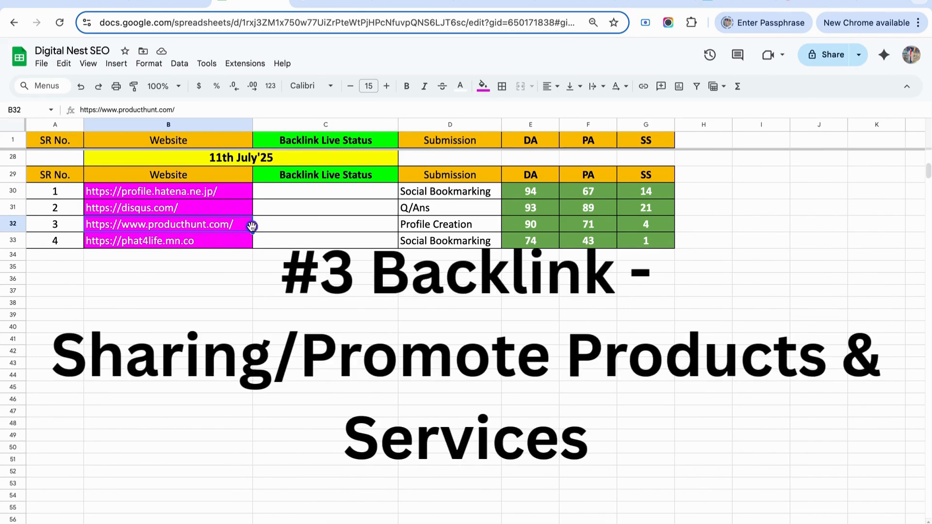
Step: Switch to the Product Hunt site and block its notification request
click(795, 4)
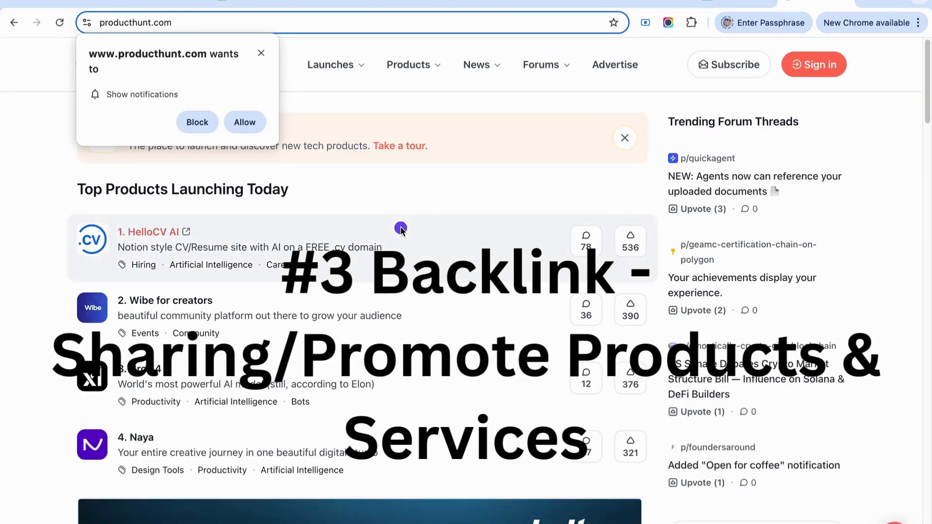
click(216, 123)
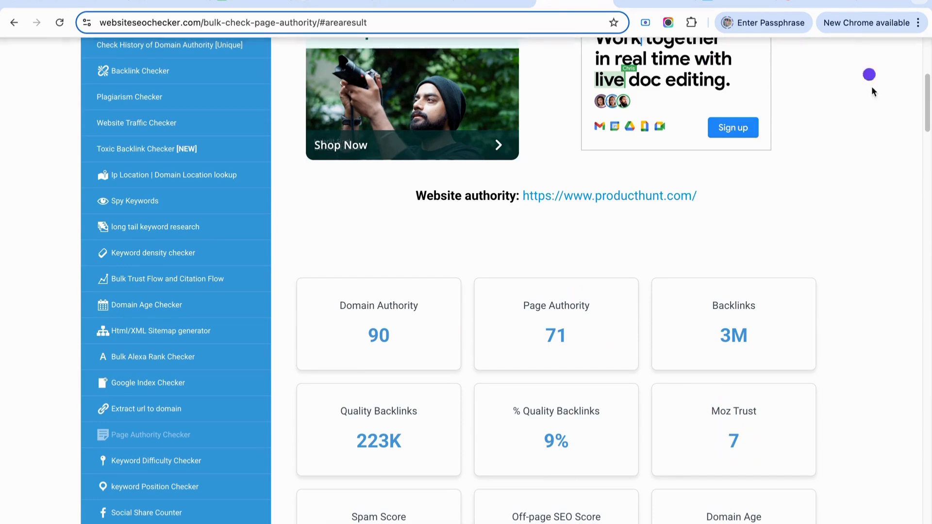
click(819, 2)
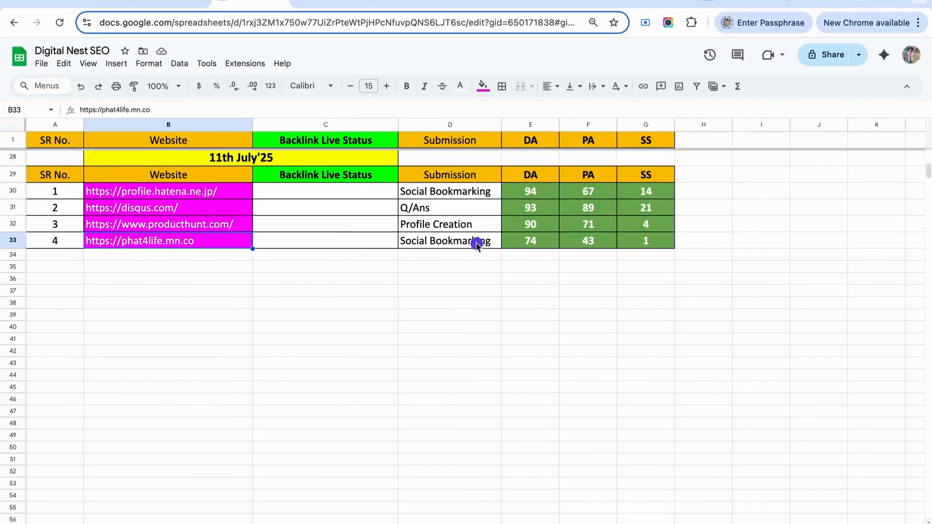
Step: Review the submission type, DA and PA of the phat4life.mn.co row alongside the profile.hatena.ne.jp entry
click(476, 243)
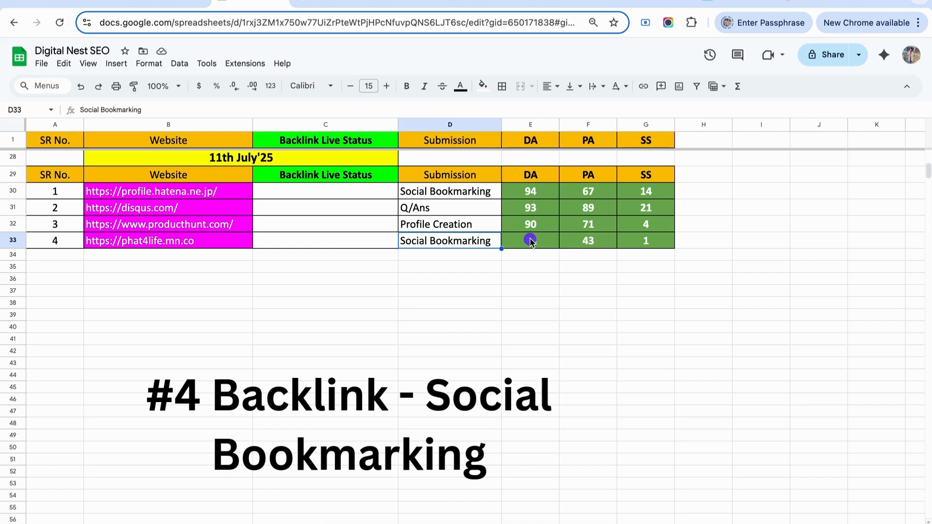
click(204, 190)
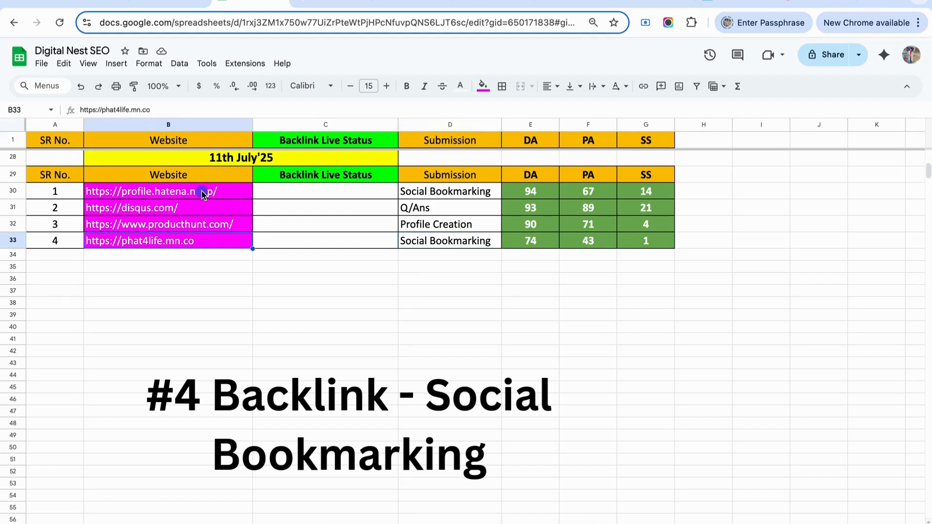
click(212, 253)
click(223, 193)
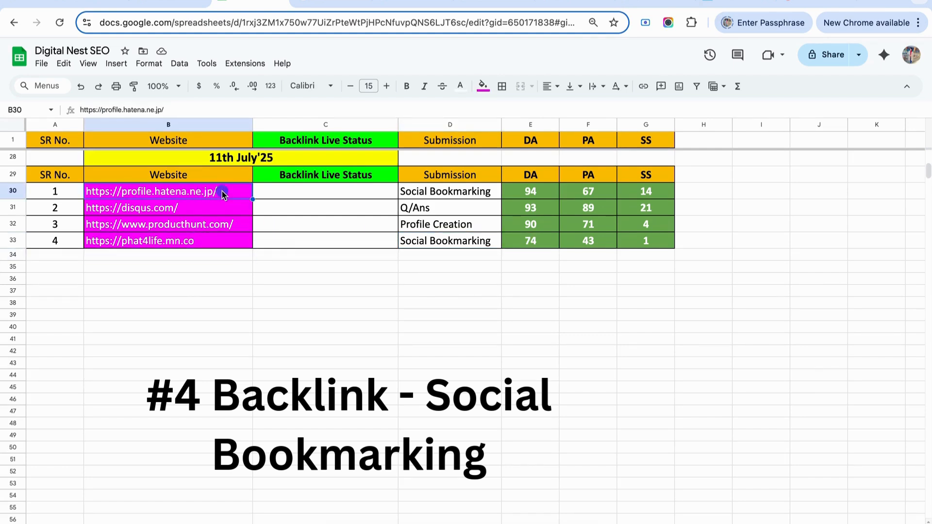
click(522, 243)
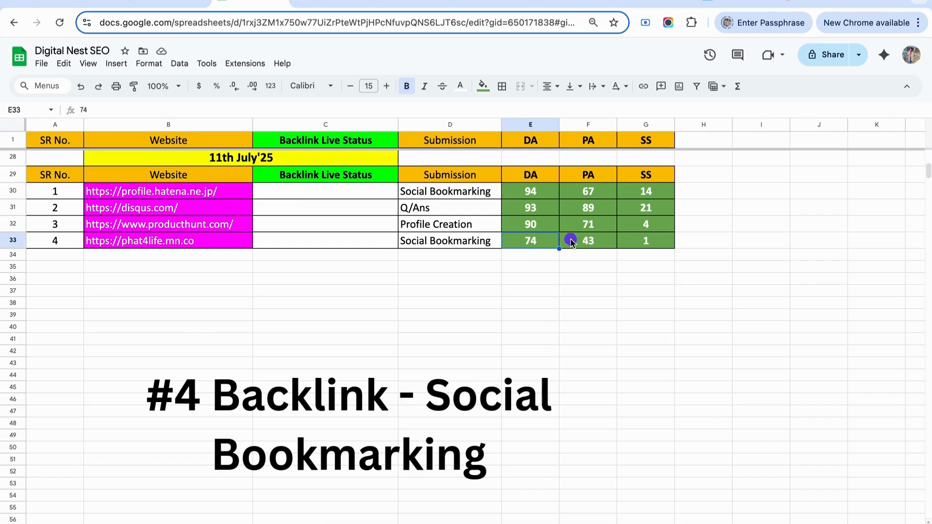
click(609, 241)
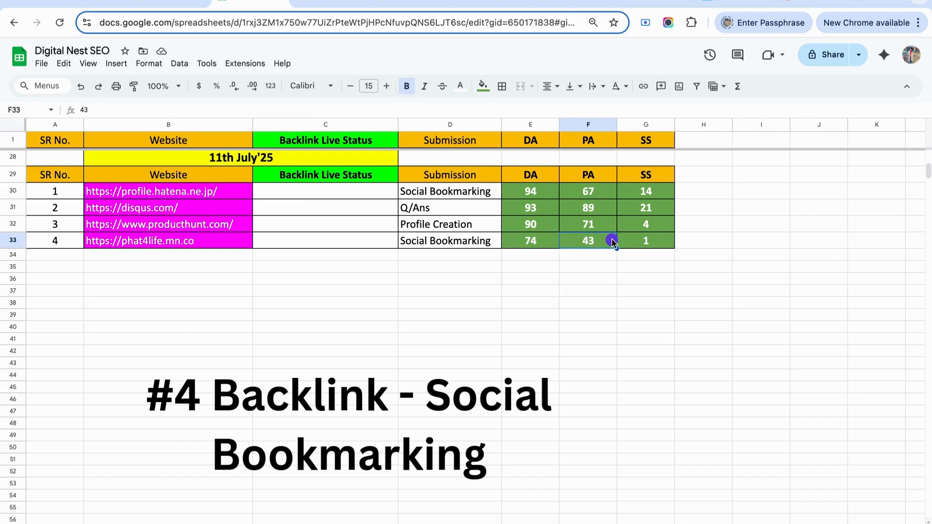
Step: Examine the Website SEO Checker report for phat4life.mn.co, including its authority, quality backlinks and spam score
click(619, 6)
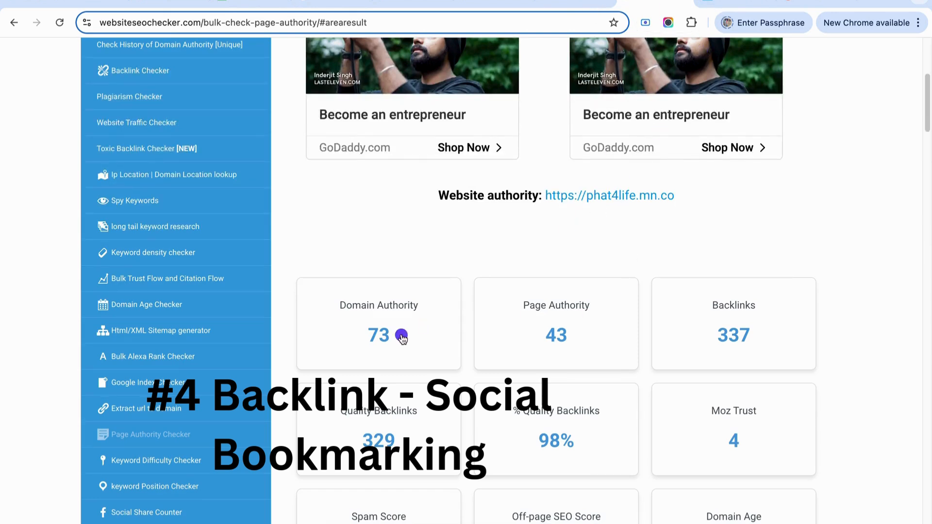
drag(676, 197, 546, 200)
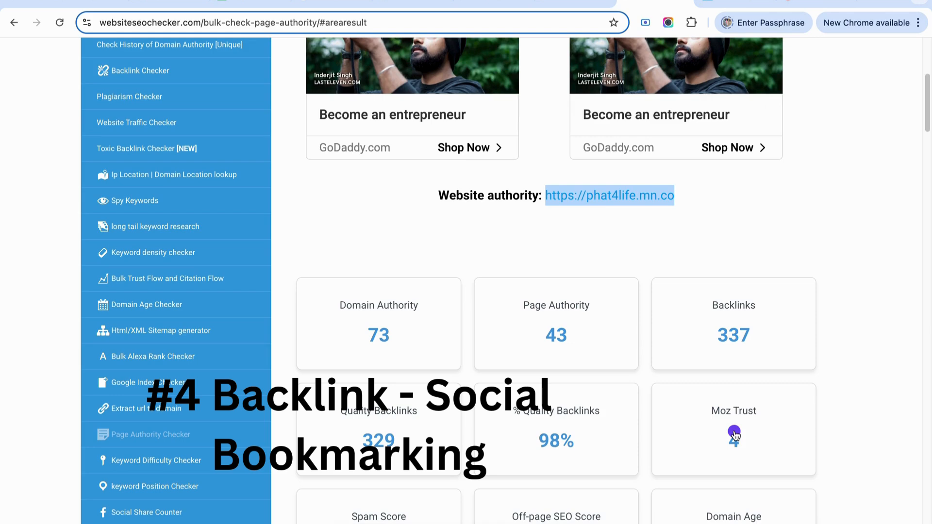
scroll(734, 433, down, 5)
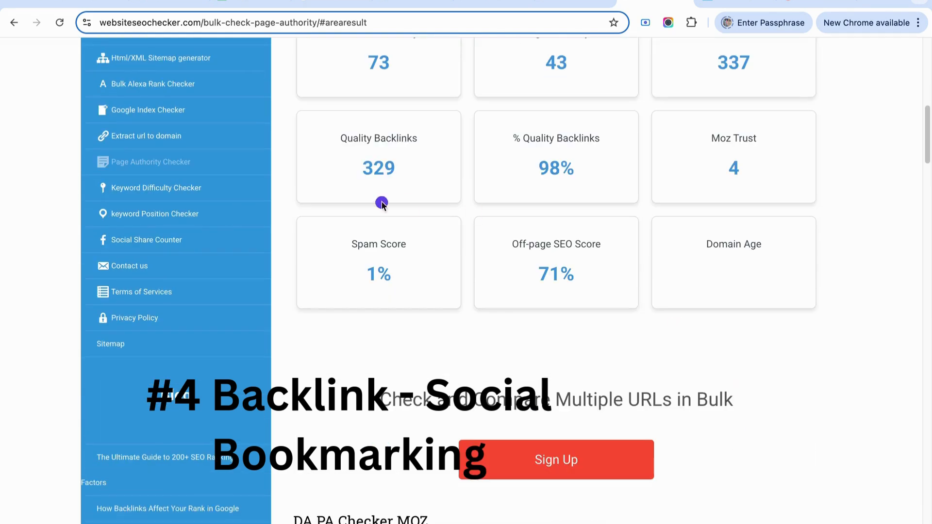
scroll(363, 294, up, 5)
scroll(407, 366, down, 10)
scroll(407, 291, up, 10)
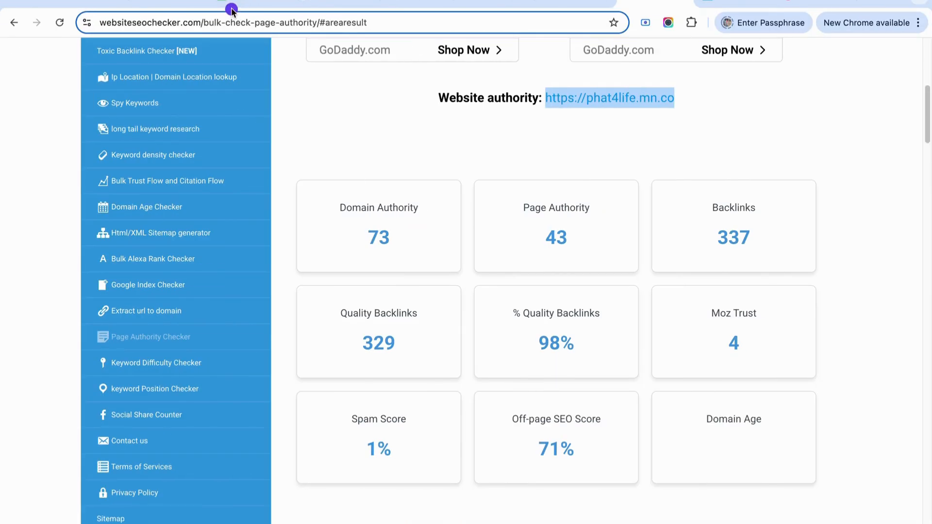
click(799, 8)
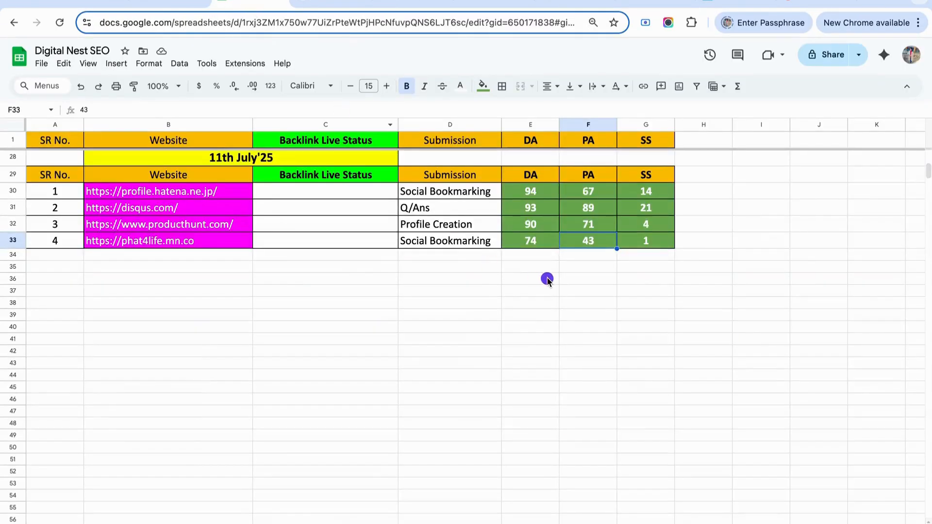
click(207, 192)
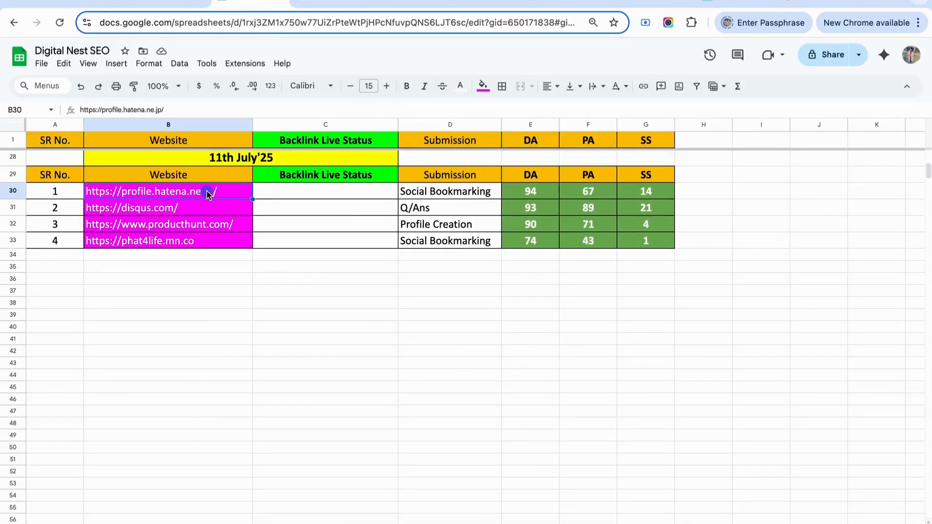
key(ctrl+c)
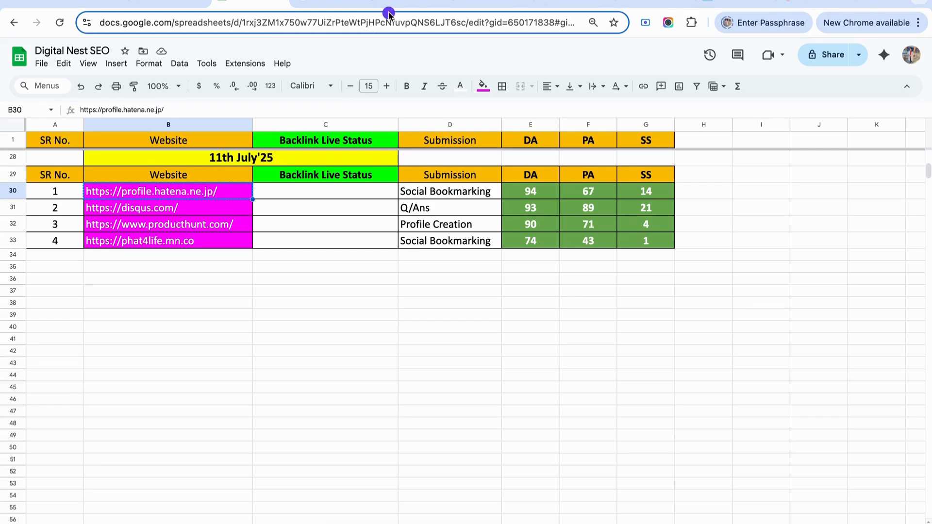
Step: Look through the open Hatena and Product Hunt submission sites in the browser
click(558, 3)
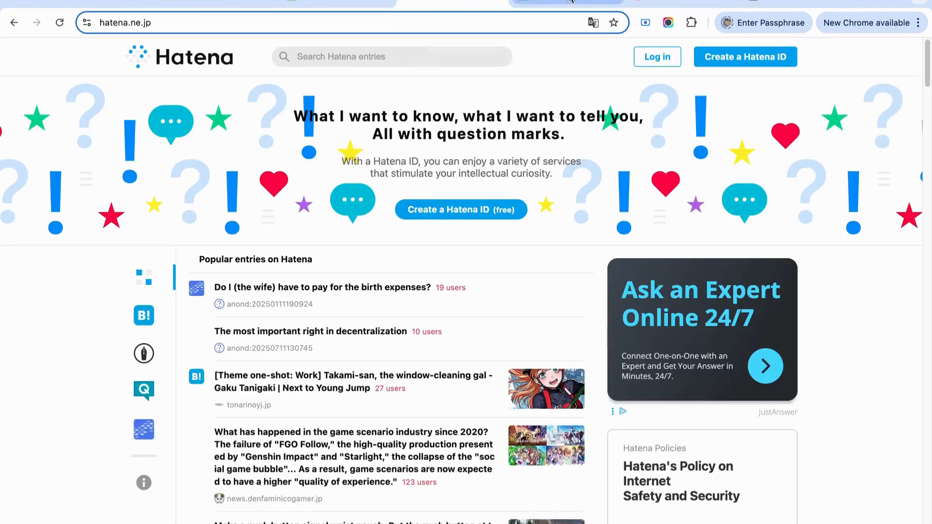
click(652, 1)
click(652, 2)
click(421, 2)
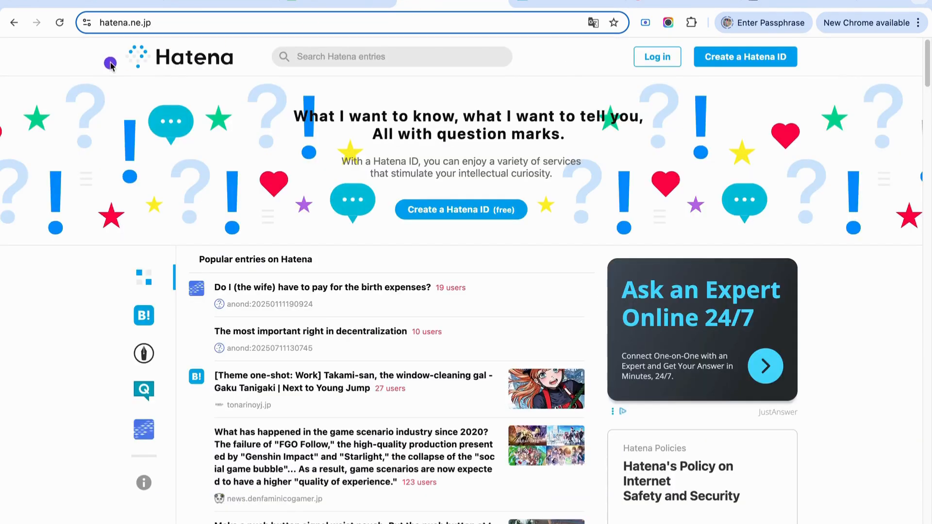
click(757, 4)
click(656, 4)
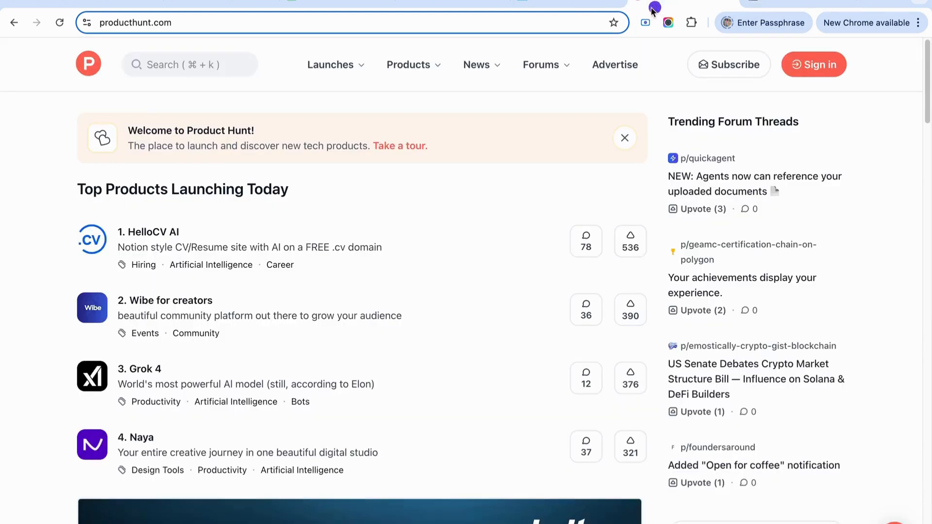
Step: Look through the open Disqus and Hatena sites alongside the first website entry in the Digital Nest SEO sheet
click(551, 2)
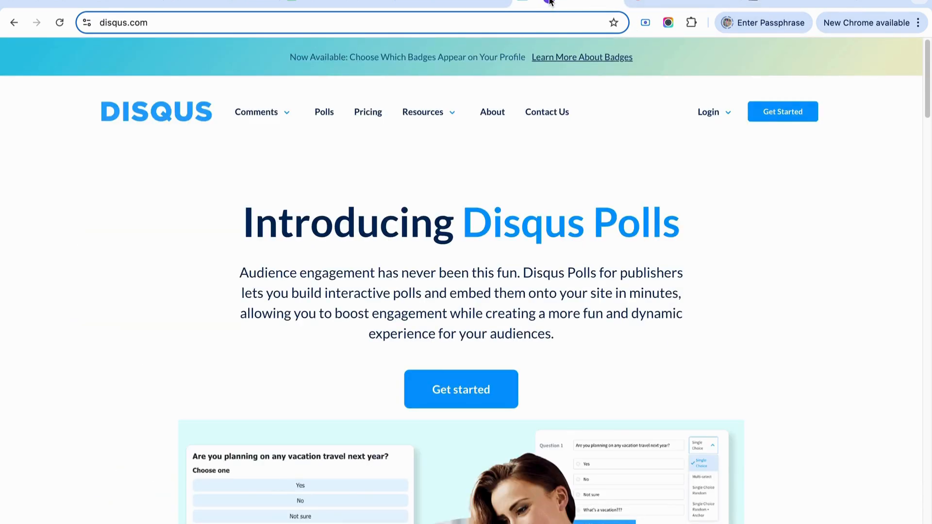
click(436, 3)
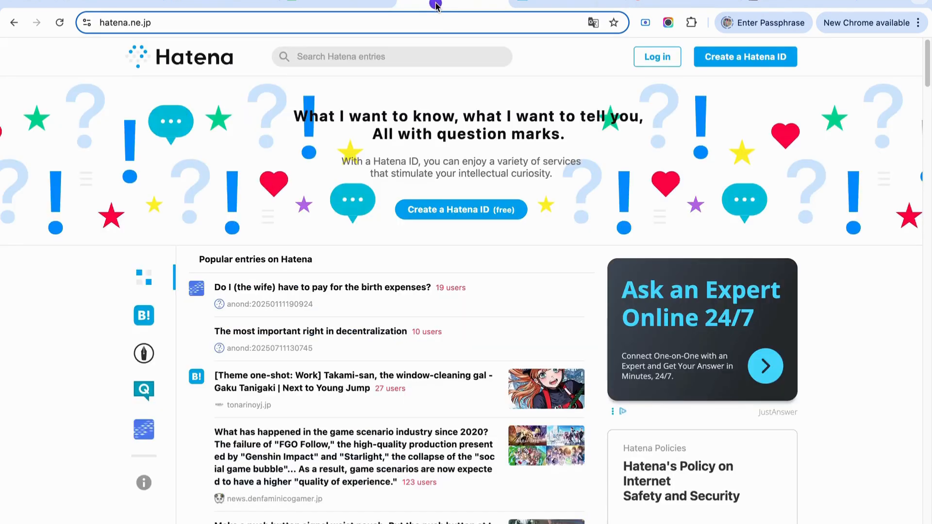
click(329, 5)
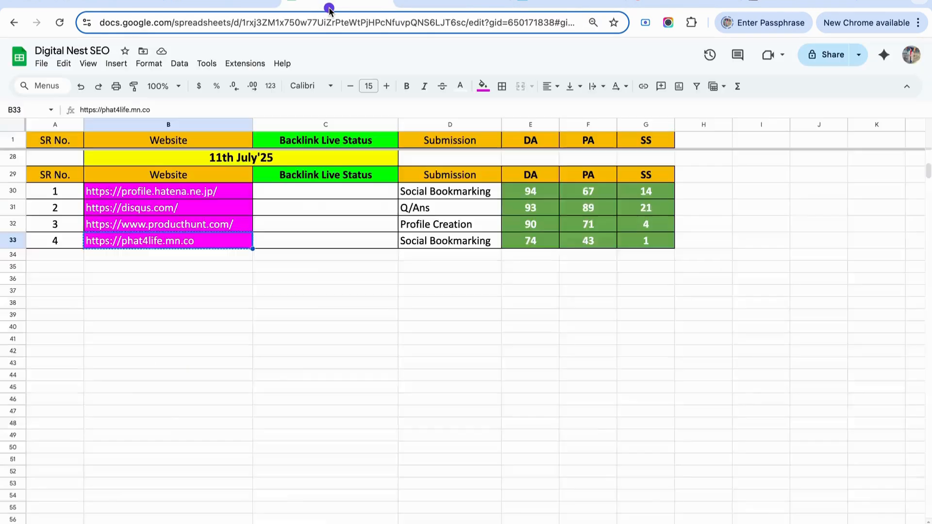
click(190, 189)
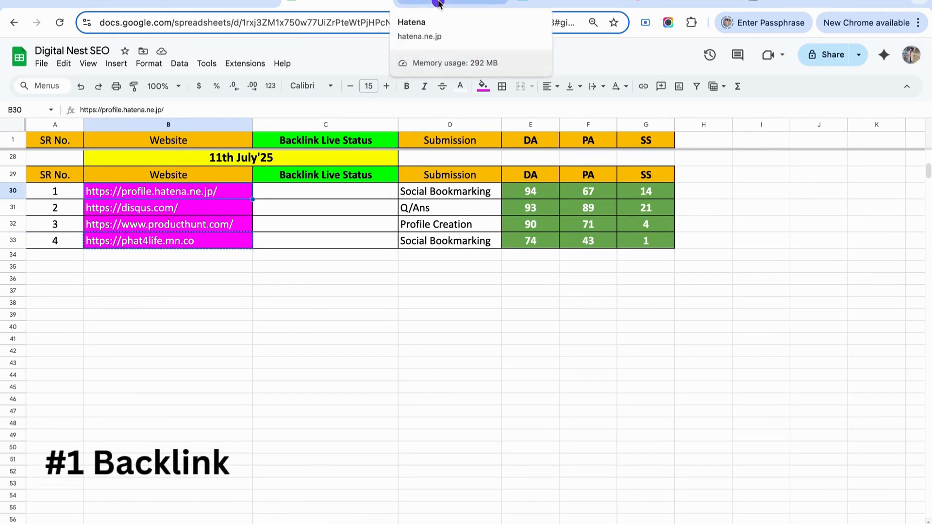
click(438, 4)
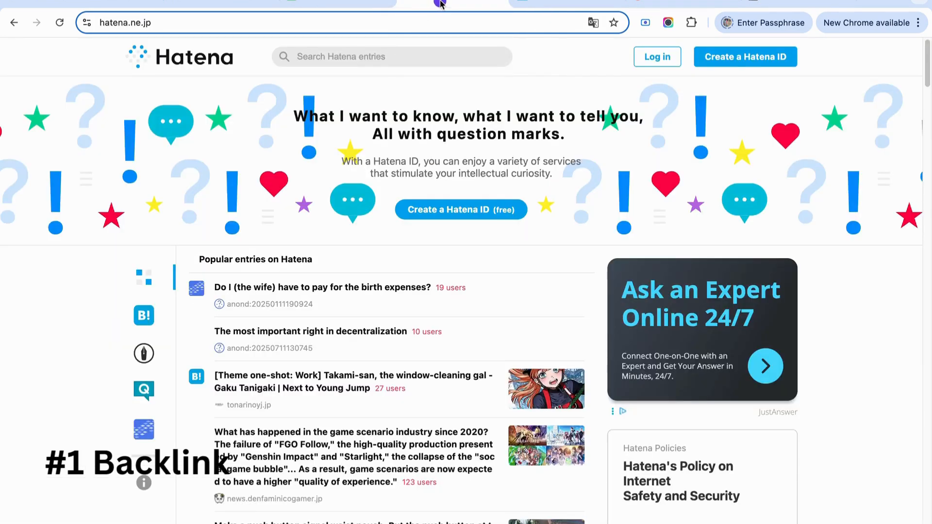
click(415, 23)
click(362, 4)
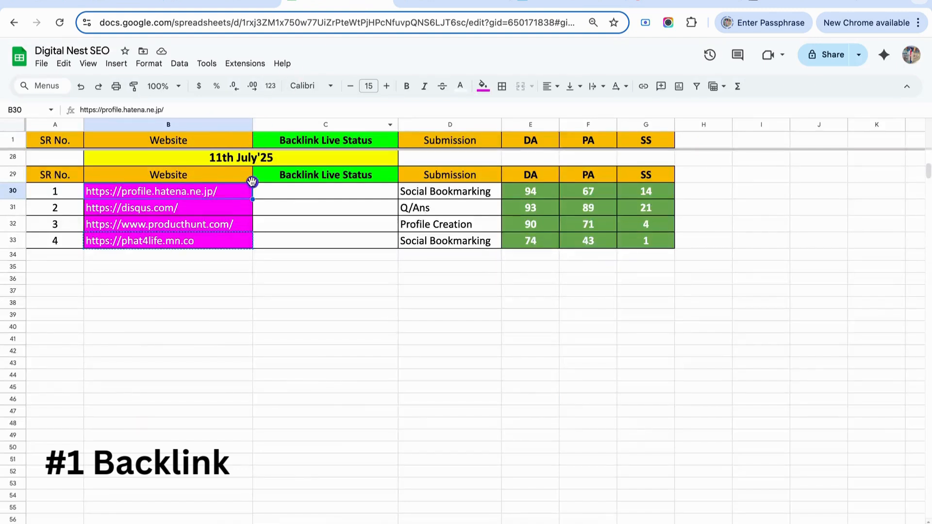
key(Escape)
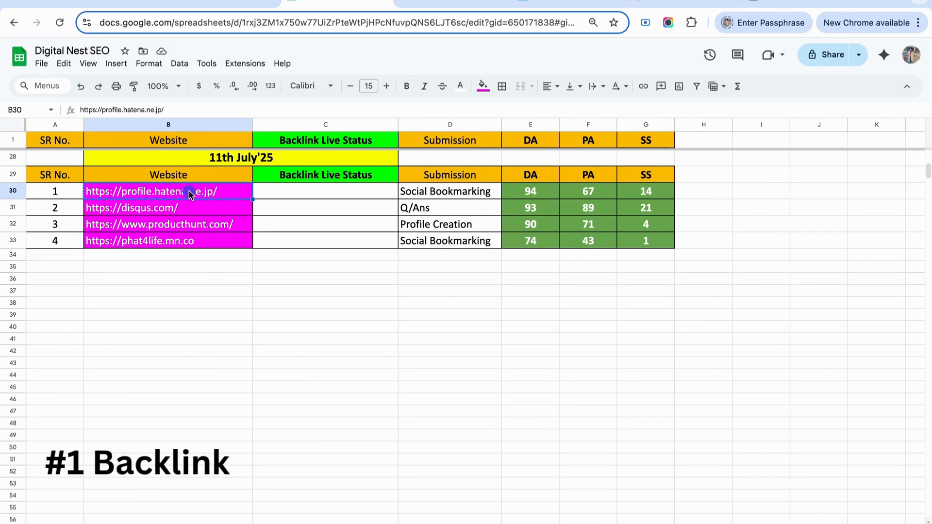
click(272, 192)
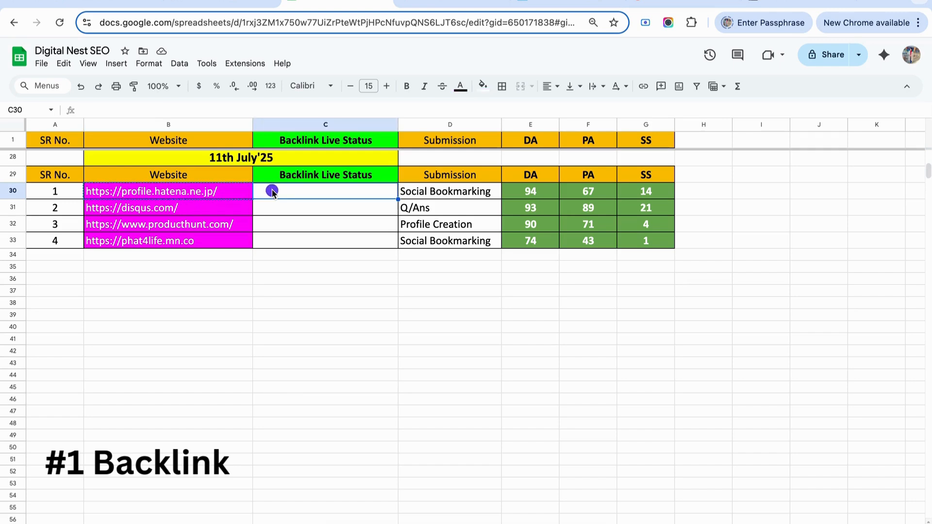
click(193, 195)
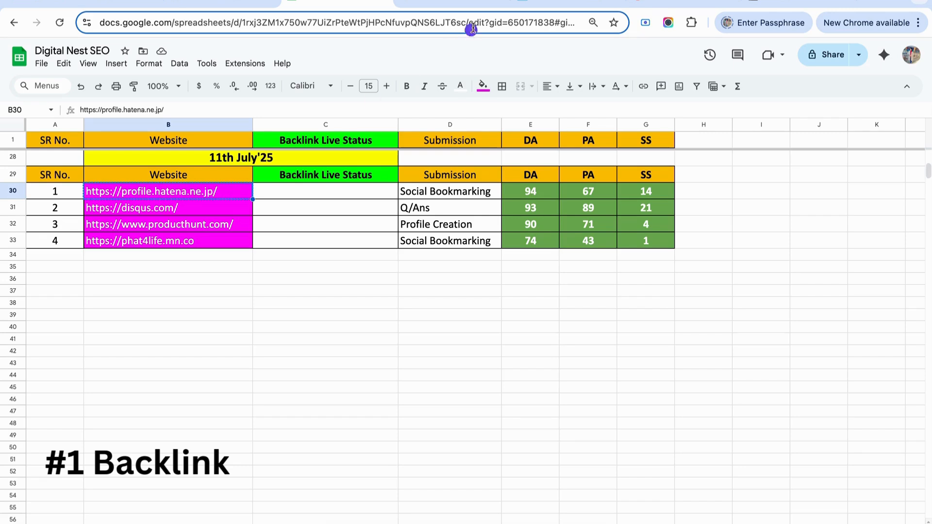
click(872, 2)
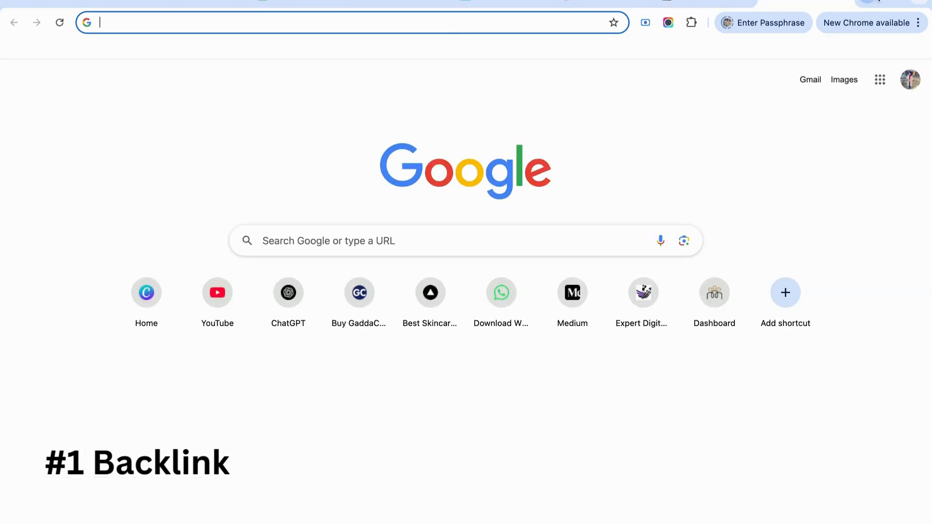
key(ctrl+v)
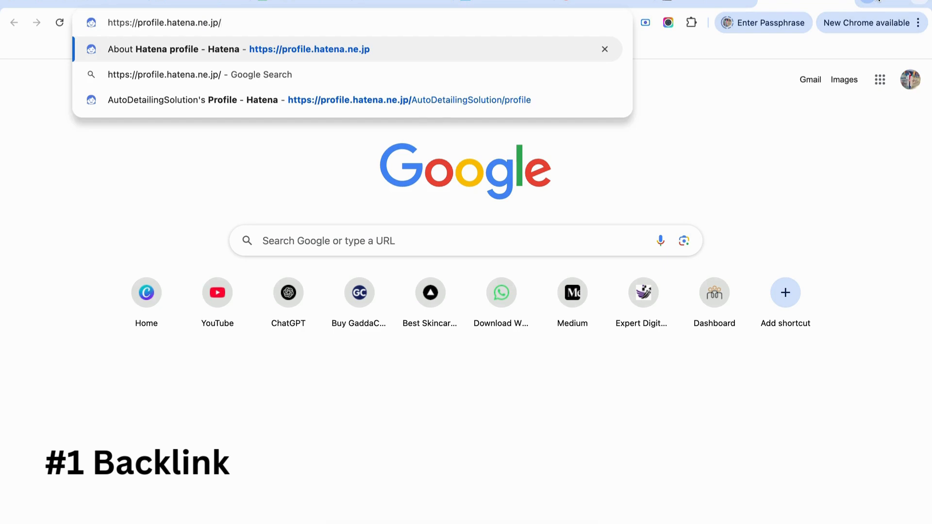
key(Return)
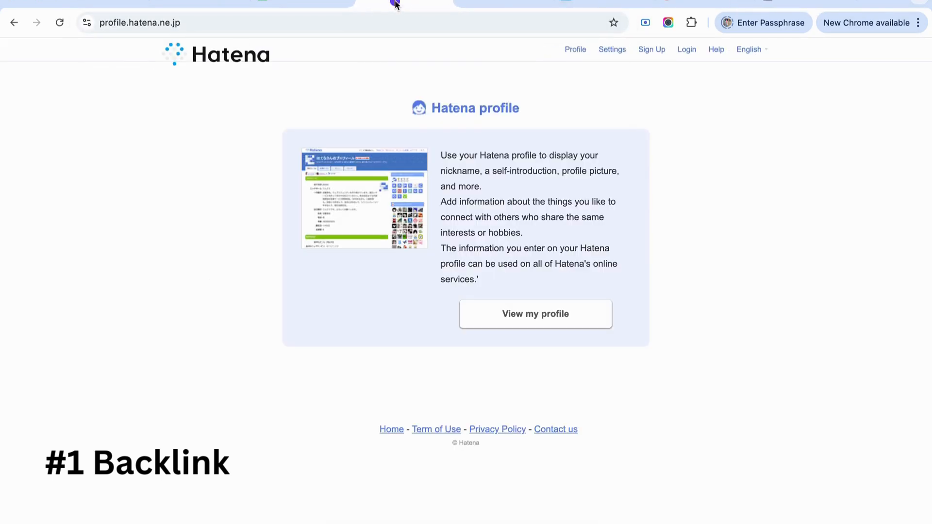
Step: Check the Hatena profile page's web address and open the site's sign-up form
click(380, 19)
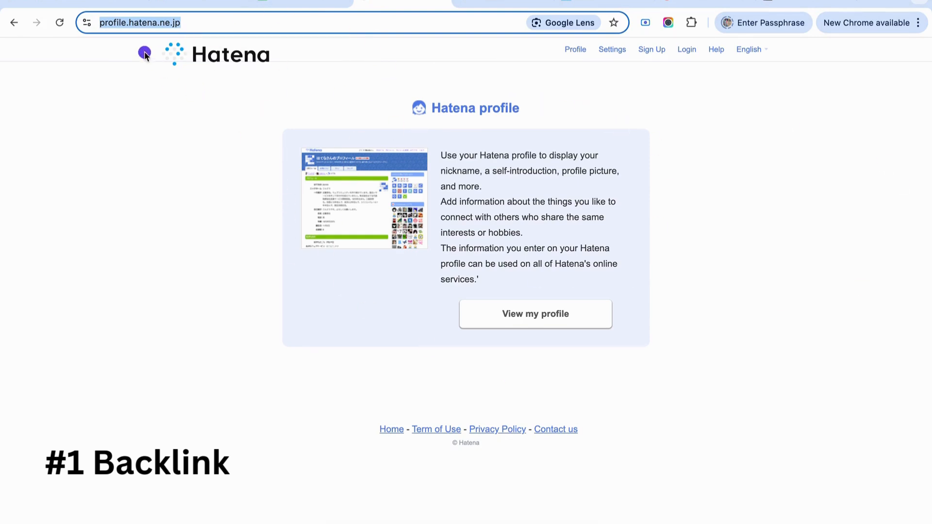
double_click(246, 26)
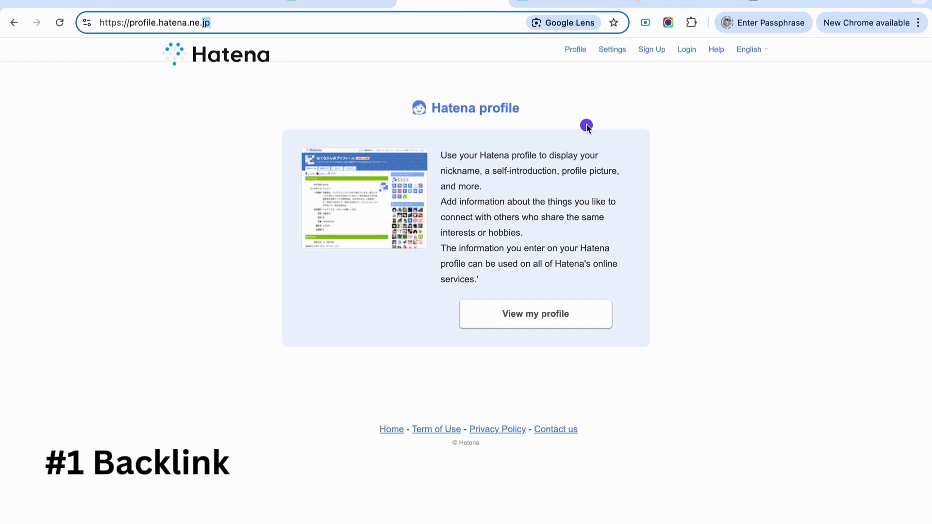
click(650, 51)
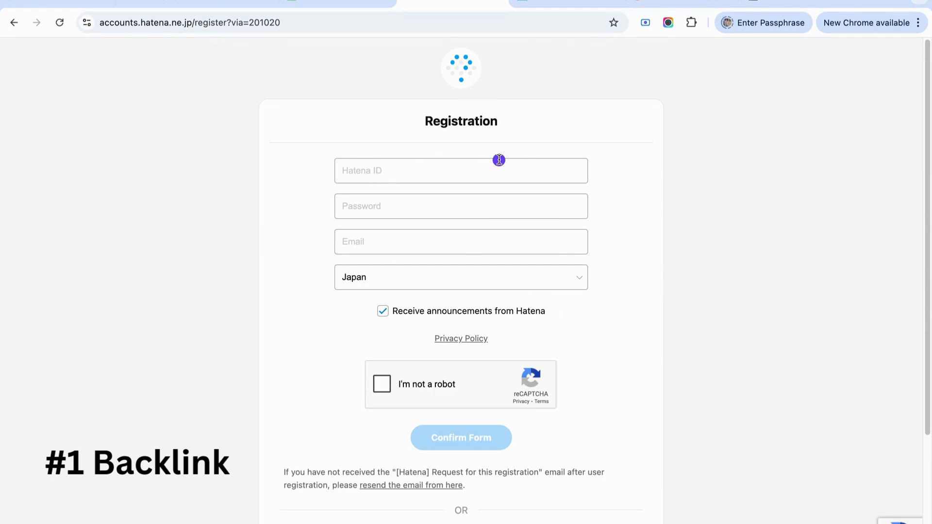
Step: Fill in the registration form with the Hatena ID DigitalNestSEO, the account password and the account e-mail
click(393, 127)
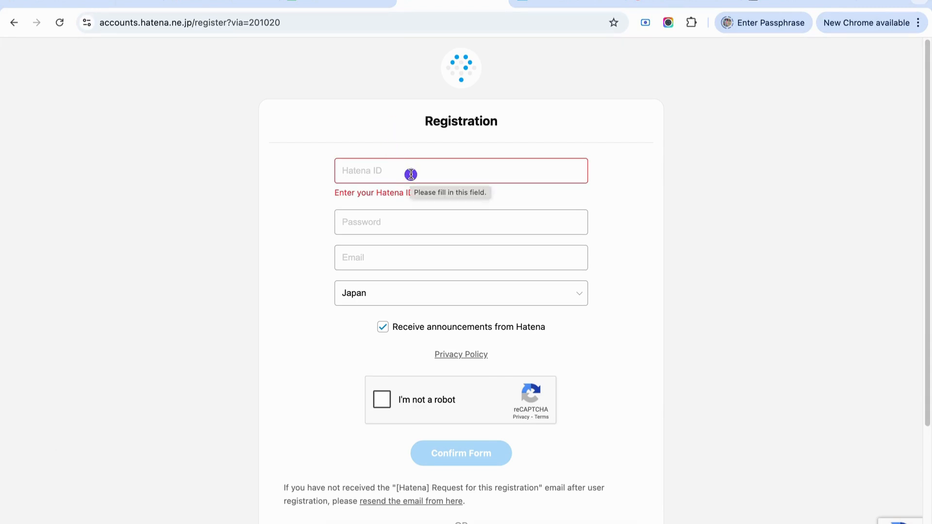
click(473, 170)
text(DigitalNestSEO)
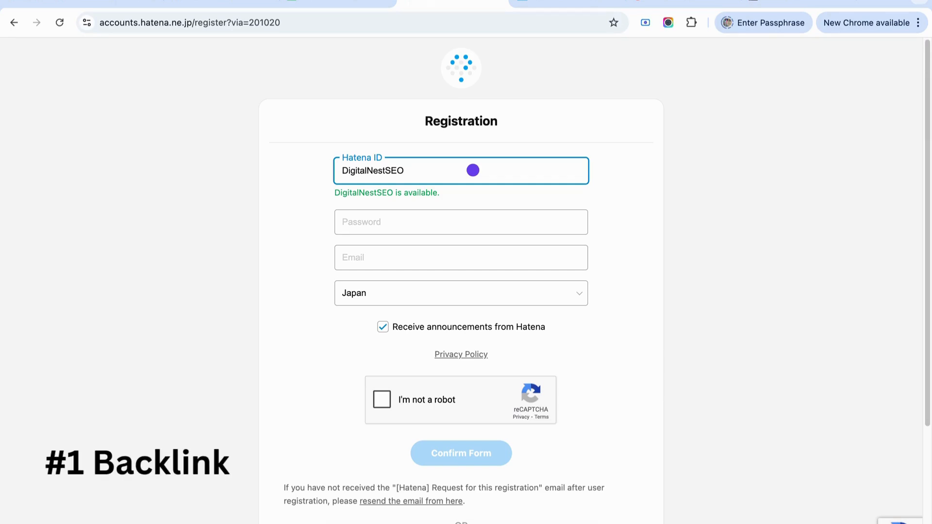
click(430, 213)
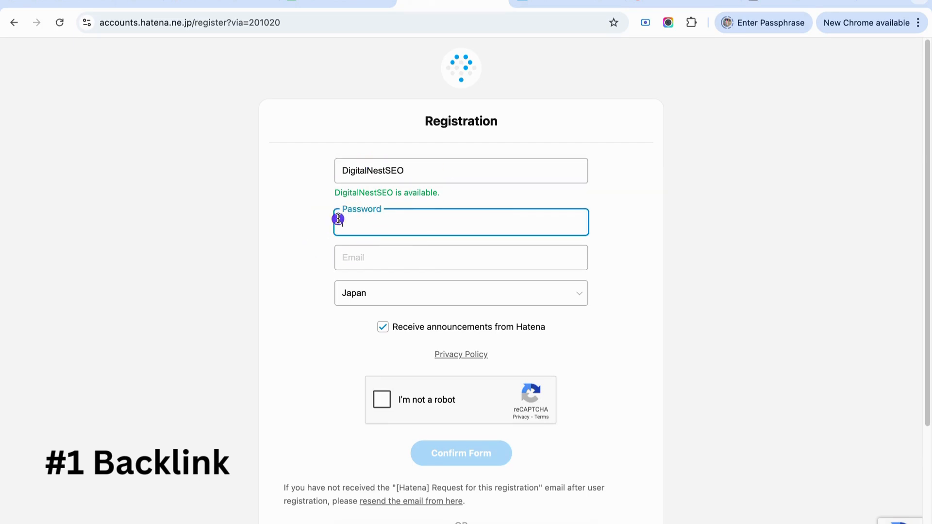
click(404, 258)
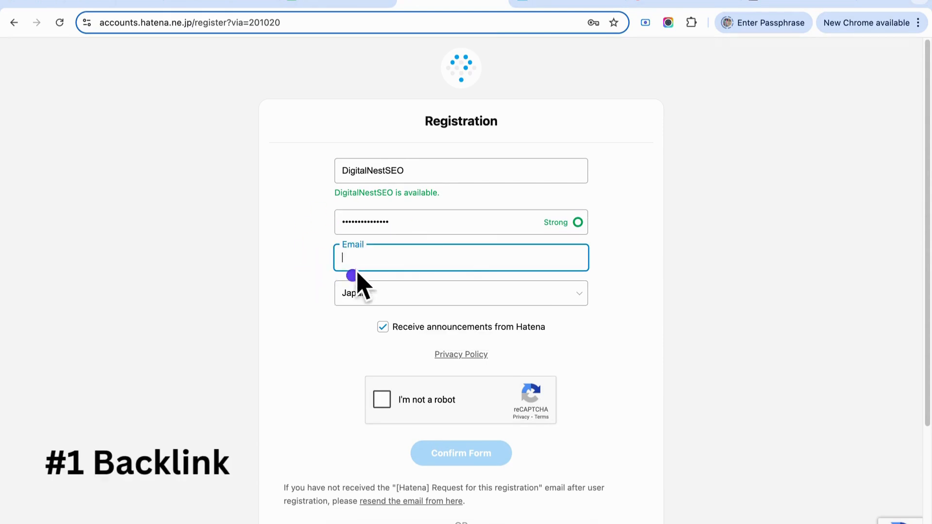
key(super+v)
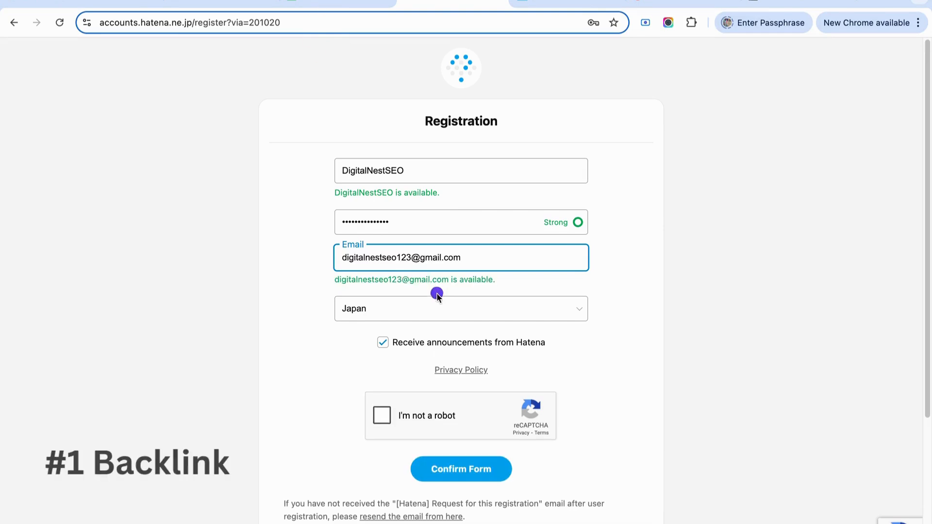
Step: Set the country to India and opt out of Hatena announcements, keeping the required cookie consent accepted
click(459, 309)
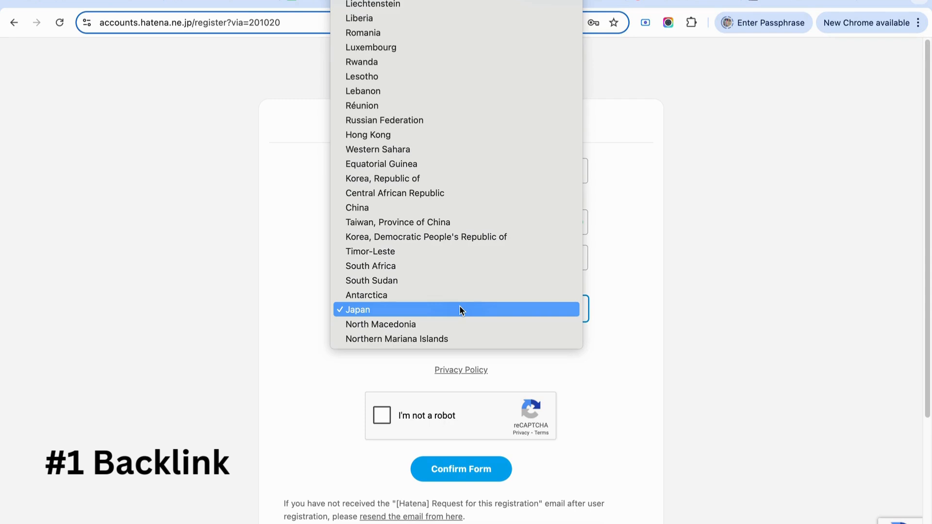
text(in)
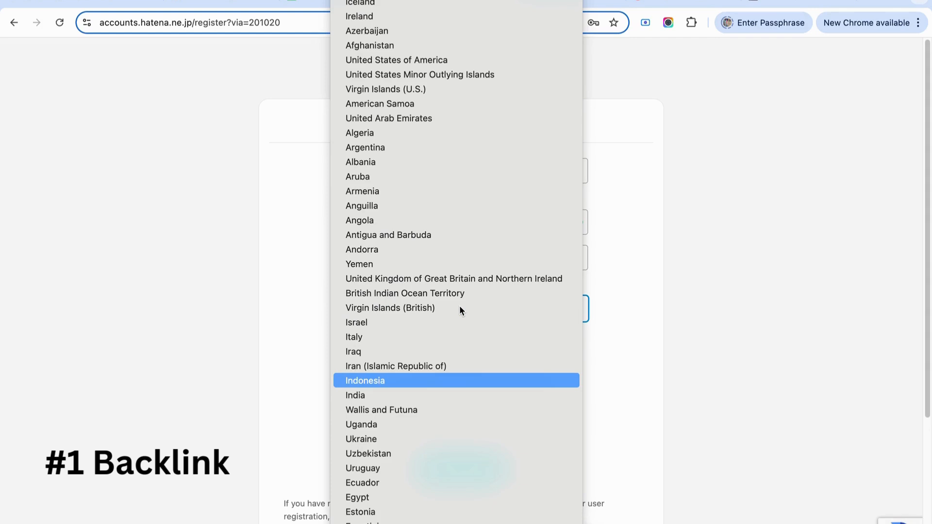
text(d)
key(Return)
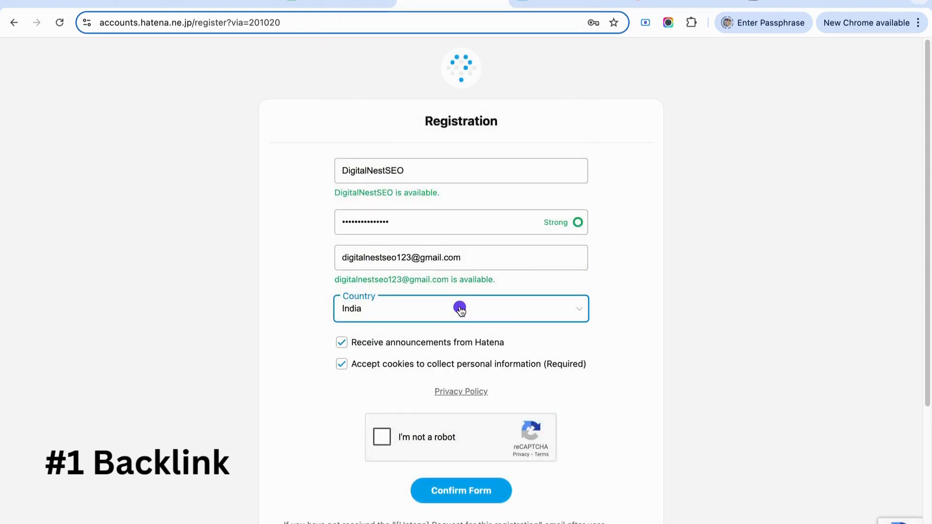
click(410, 343)
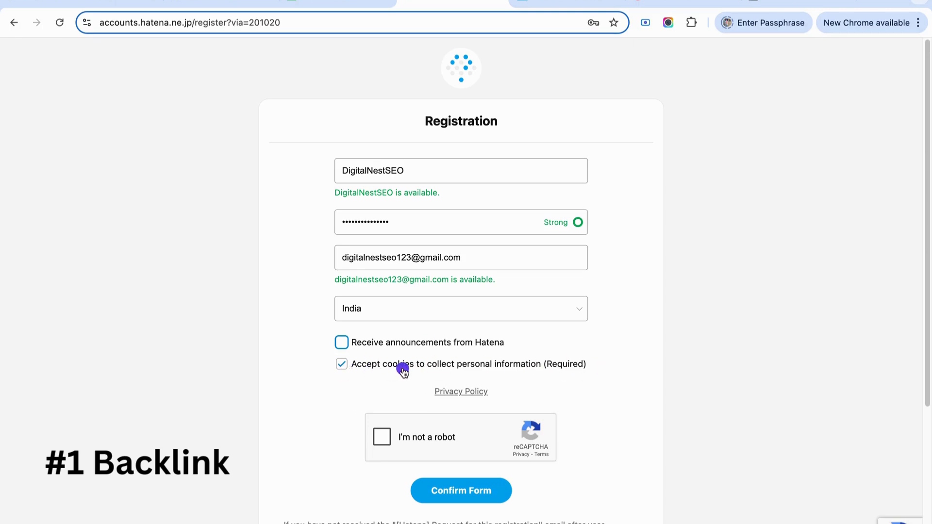
click(341, 364)
Step: Complete the robot check and submit the registration form, declining to save the password in the browser
scroll(483, 339, down, 3)
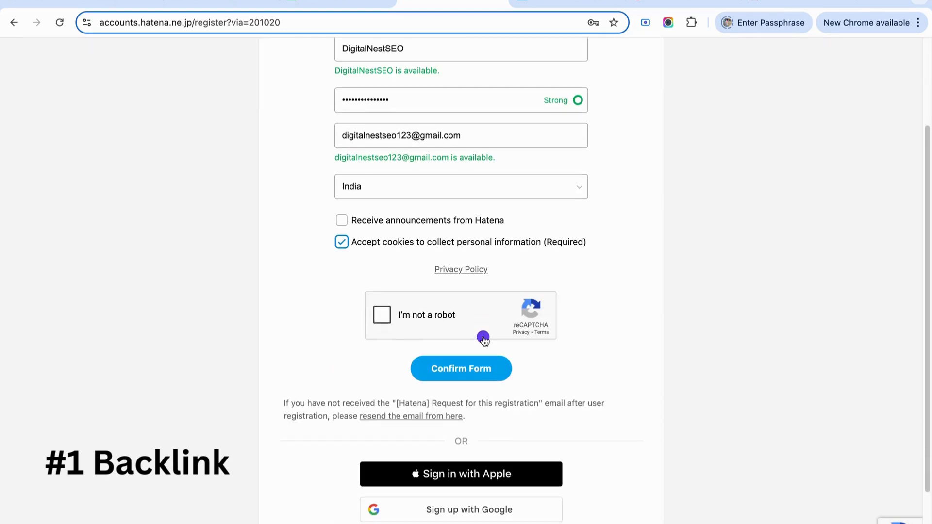
click(390, 318)
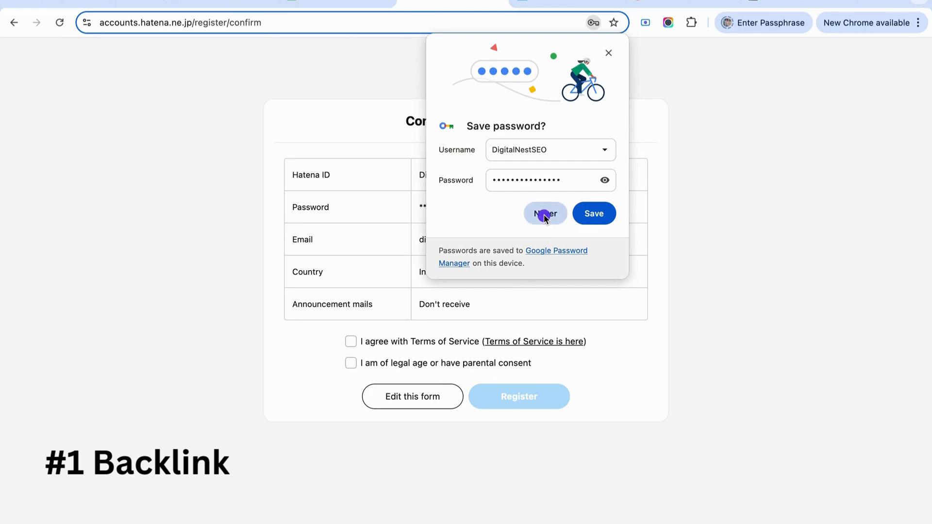
click(544, 215)
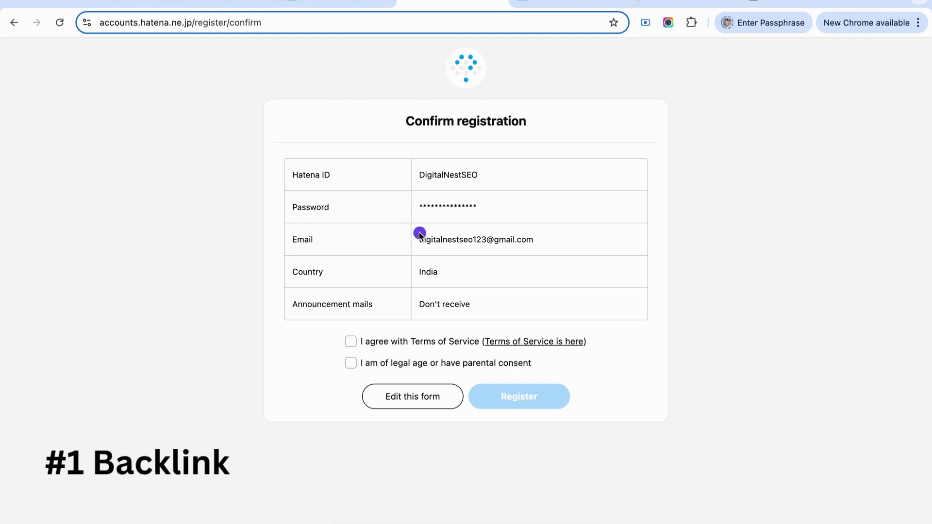
Step: Review the registration details, accept the Terms of Service and legal-age statements, and register the Hatena account
drag(418, 175, 462, 217)
drag(533, 241, 527, 243)
click(379, 343)
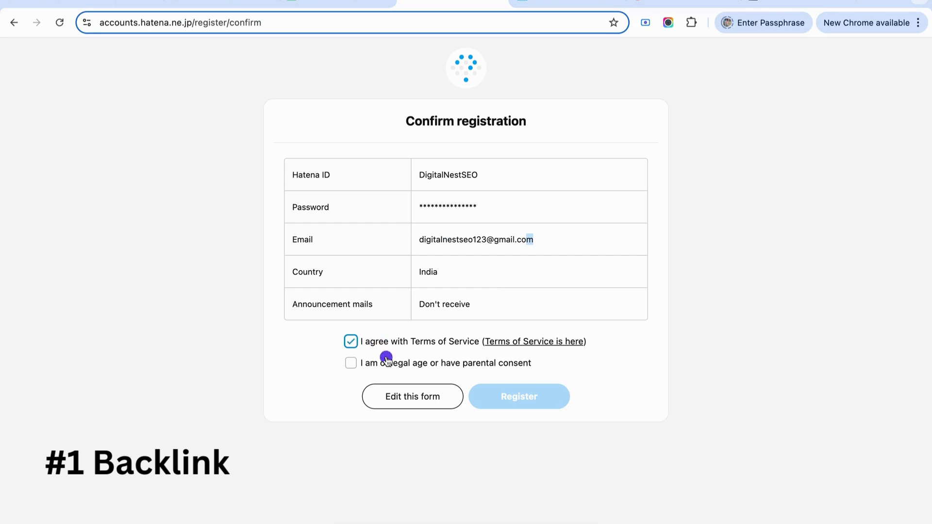
click(349, 365)
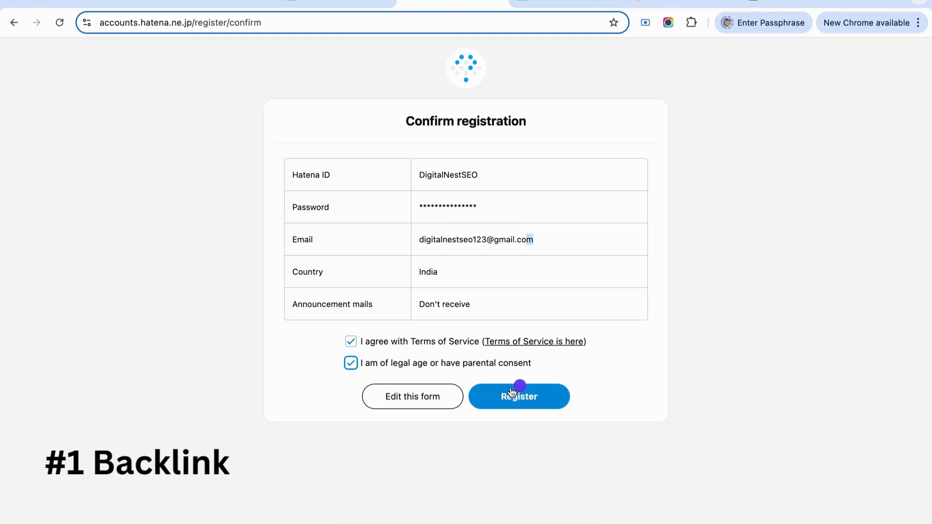
click(530, 401)
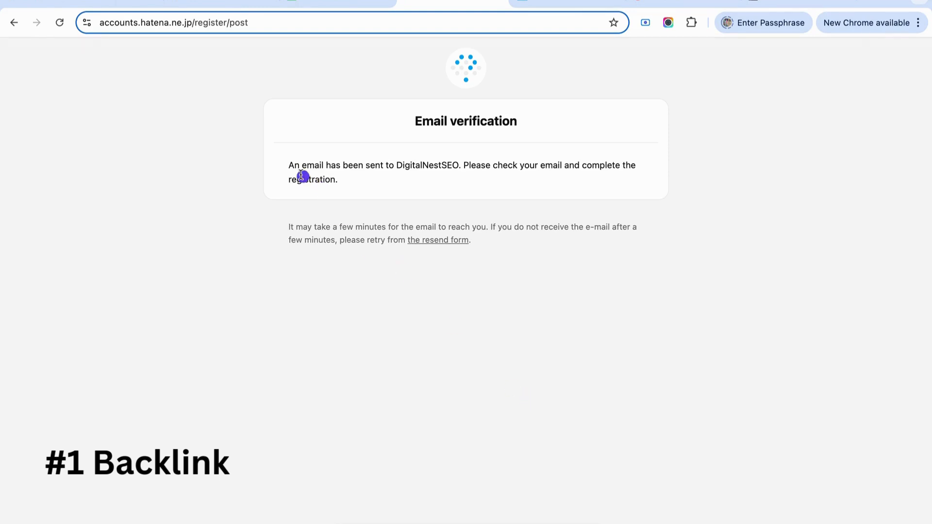
Step: Read the e-mail verification notice, then switch to Gmail and open Hatena's Email Confirmation Request message
drag(425, 119, 575, 188)
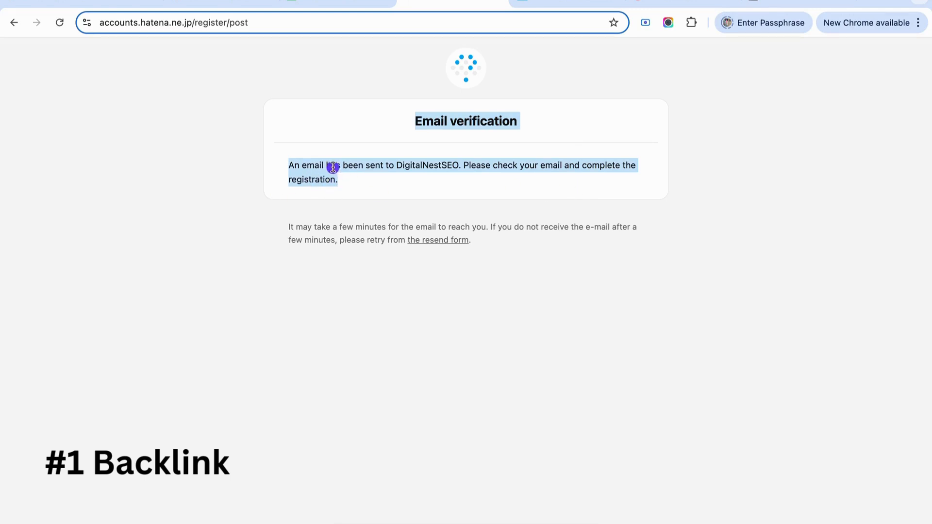
click(388, 164)
drag(429, 165, 447, 165)
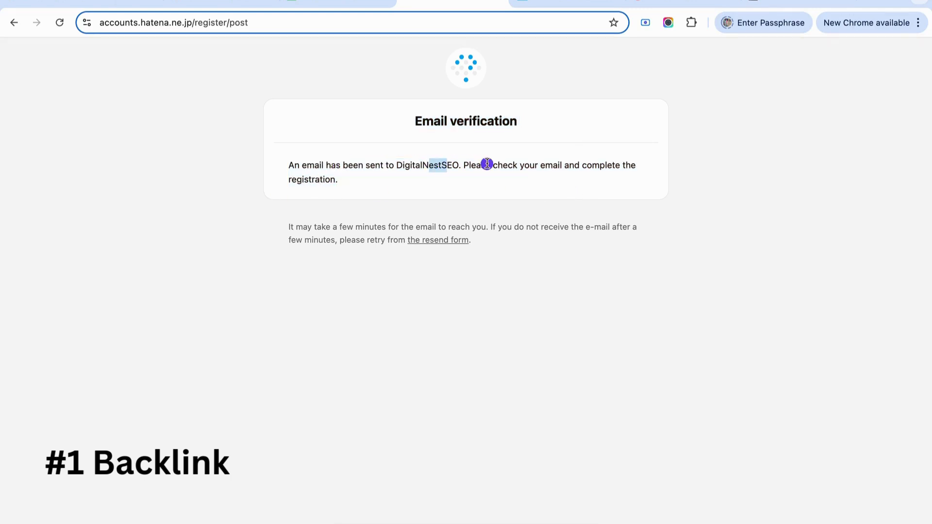
drag(516, 184, 281, 169)
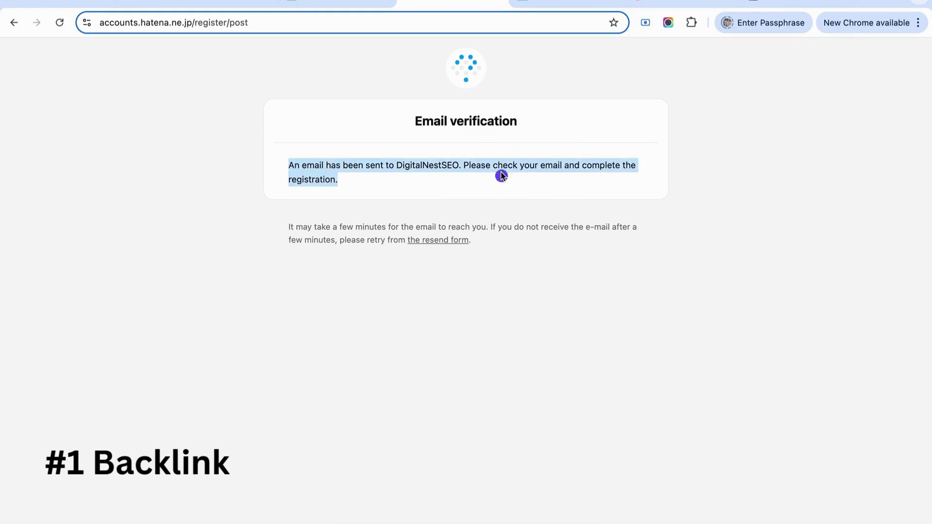
click(199, 4)
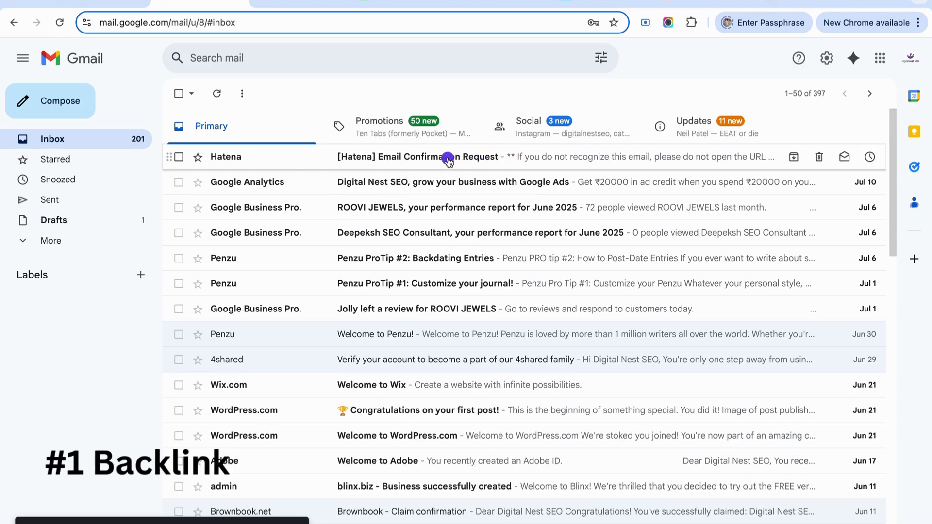
click(505, 157)
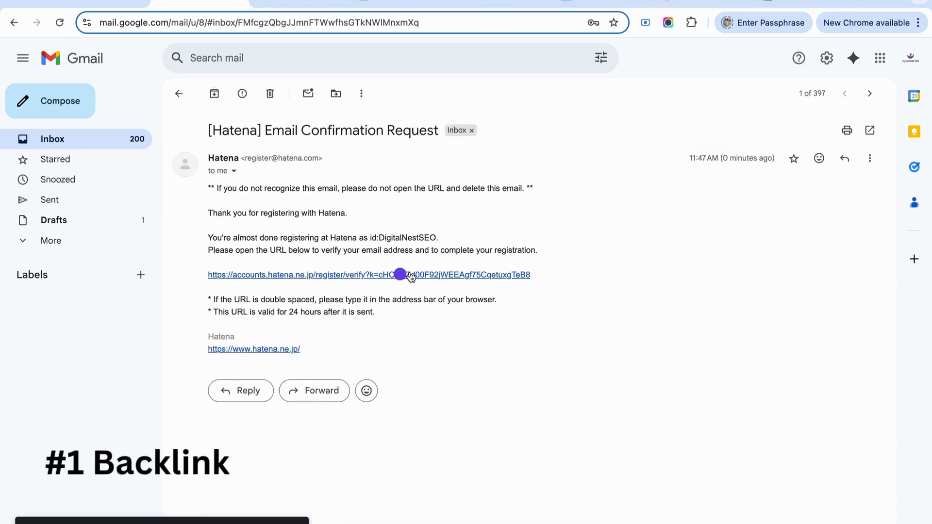
Step: Open the verification link in the Hatena confirmation e-mail and decline creating a passkey
drag(203, 275, 557, 283)
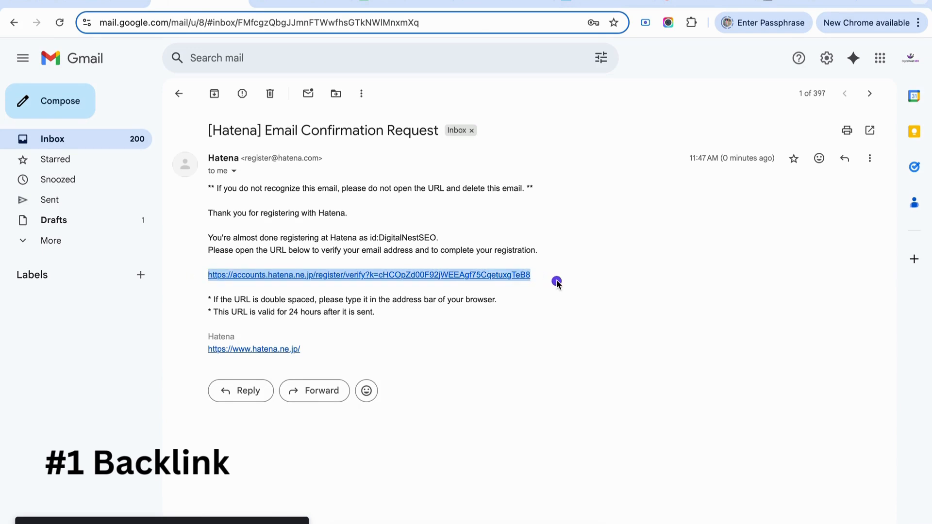
click(557, 283)
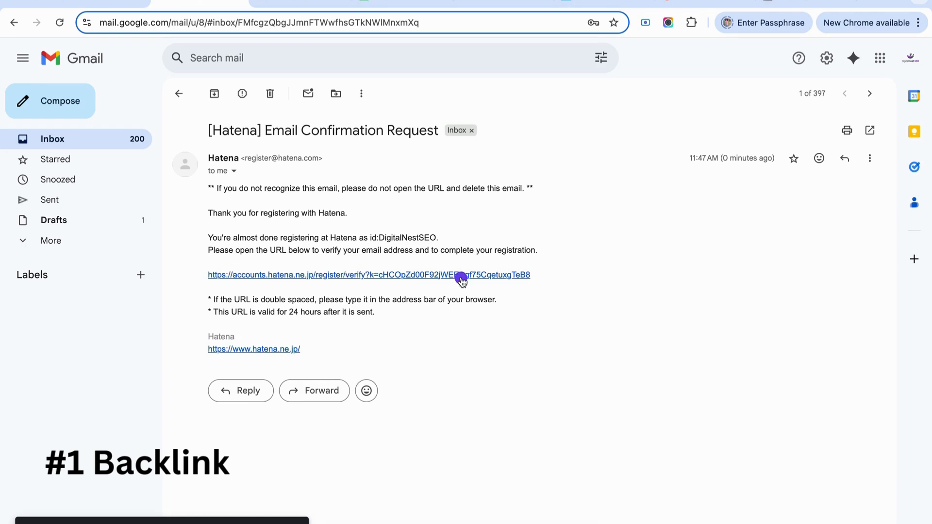
click(338, 281)
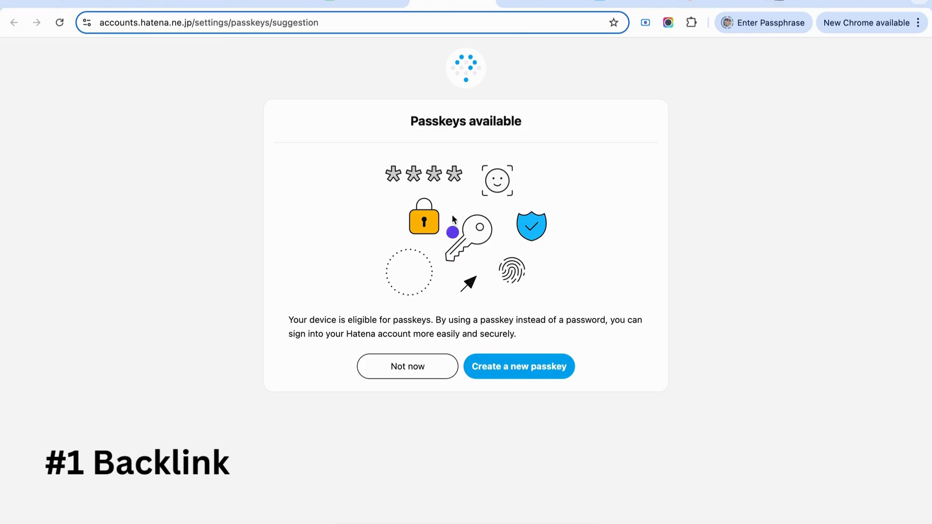
drag(393, 129, 540, 128)
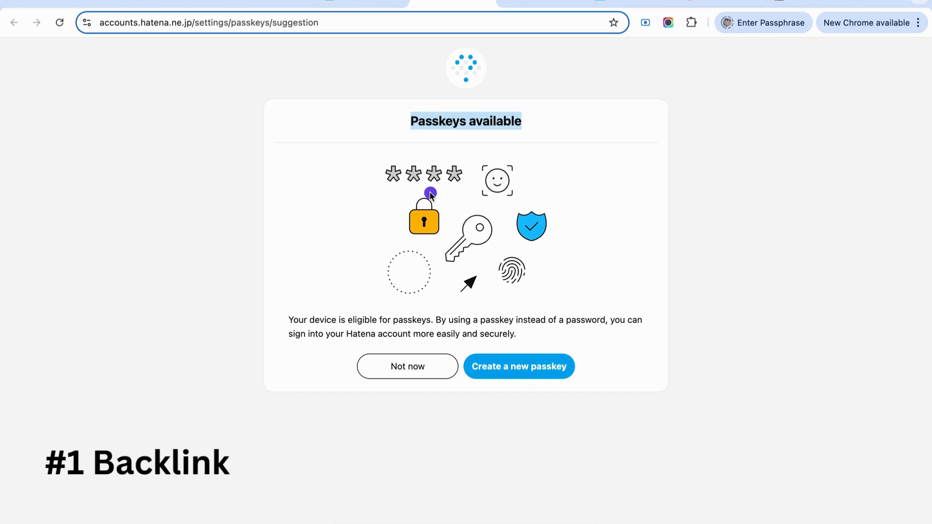
click(409, 367)
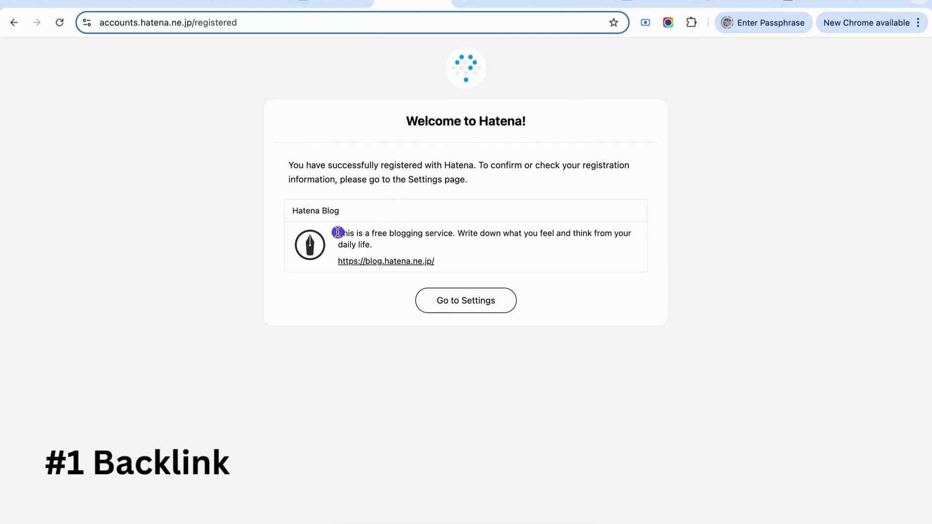
Step: Read the Hatena Blog service description and open the Hatena Blog link in a new browser tab
drag(337, 234, 378, 245)
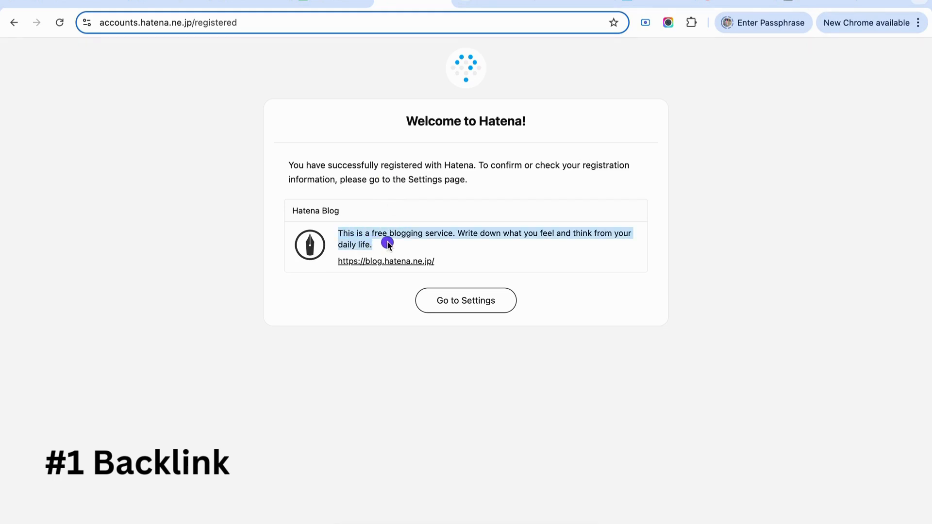
click(345, 236)
drag(332, 236, 451, 230)
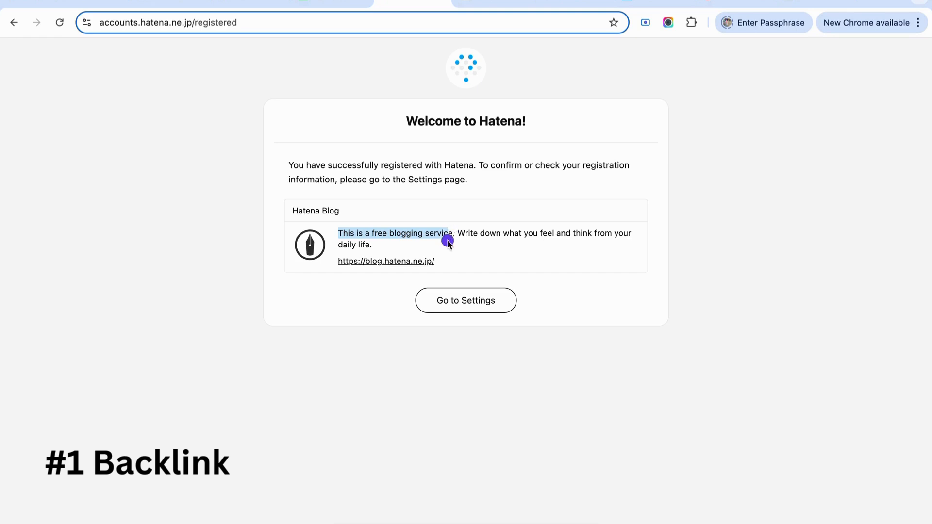
drag(390, 233, 422, 233)
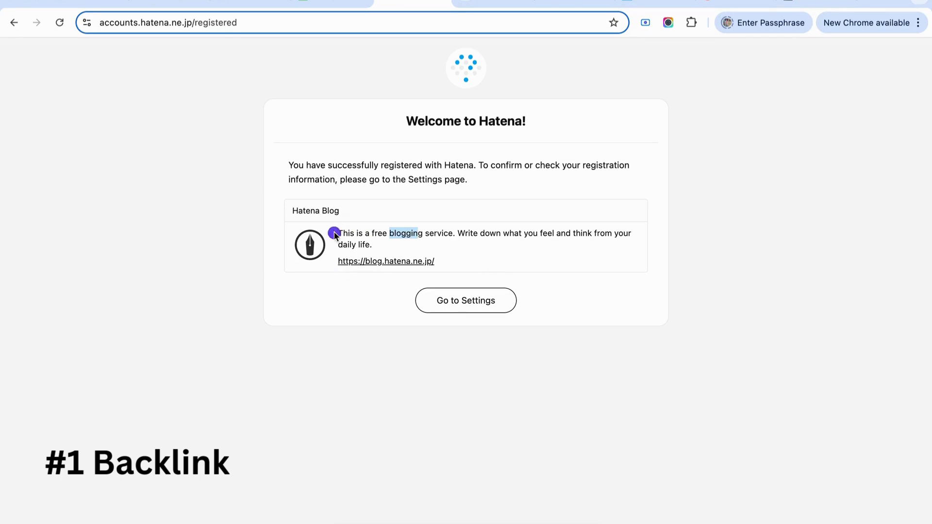
drag(335, 233, 372, 243)
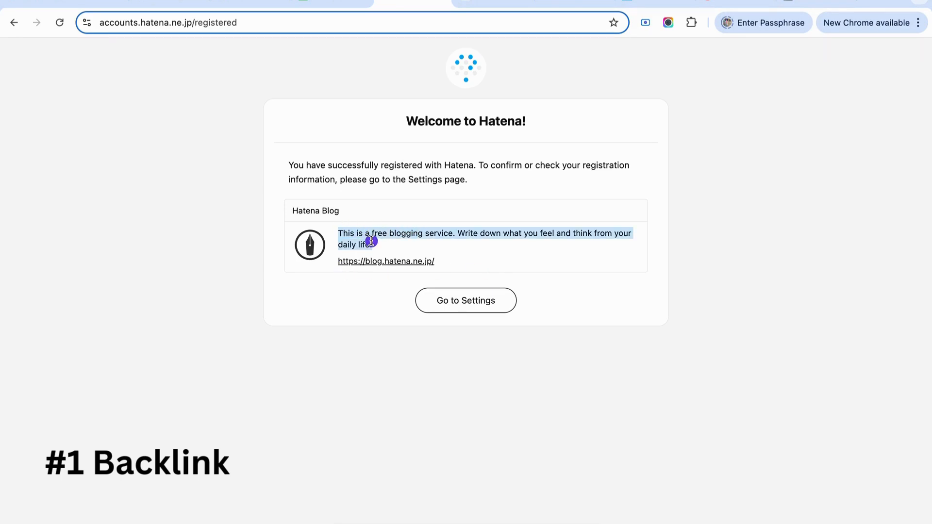
right_click(392, 265)
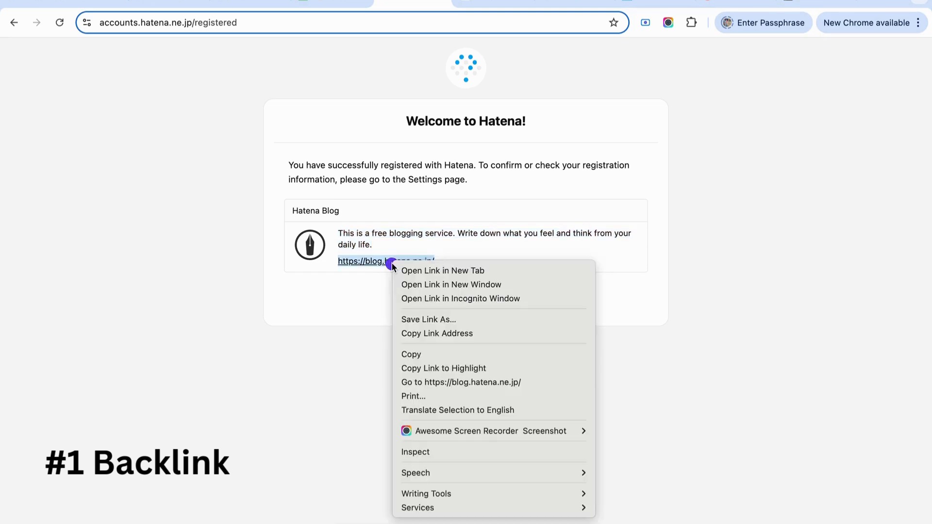
click(418, 272)
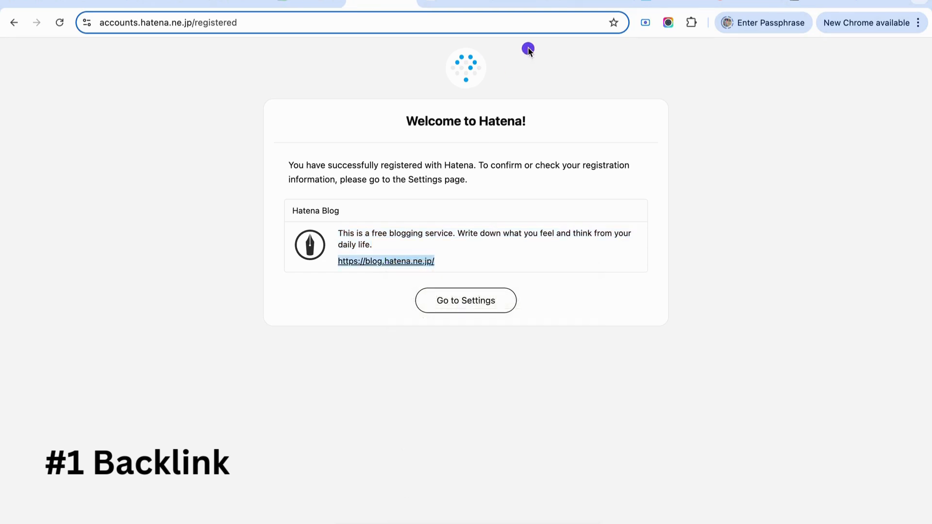
click(444, 4)
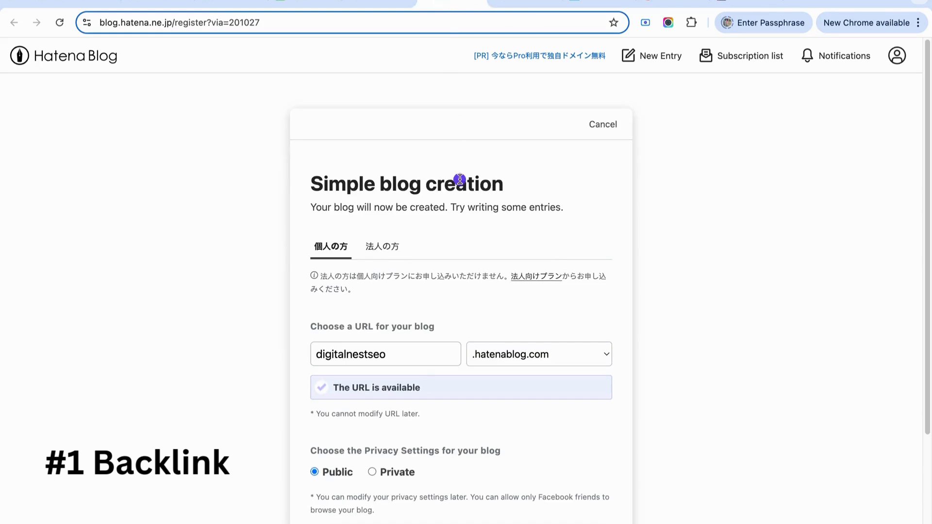
Step: Examine the simple blog creation form, including its blog URL, domain choices, privacy settings and robot check
scroll(584, 182, down, 4)
scroll(584, 186, up, 4)
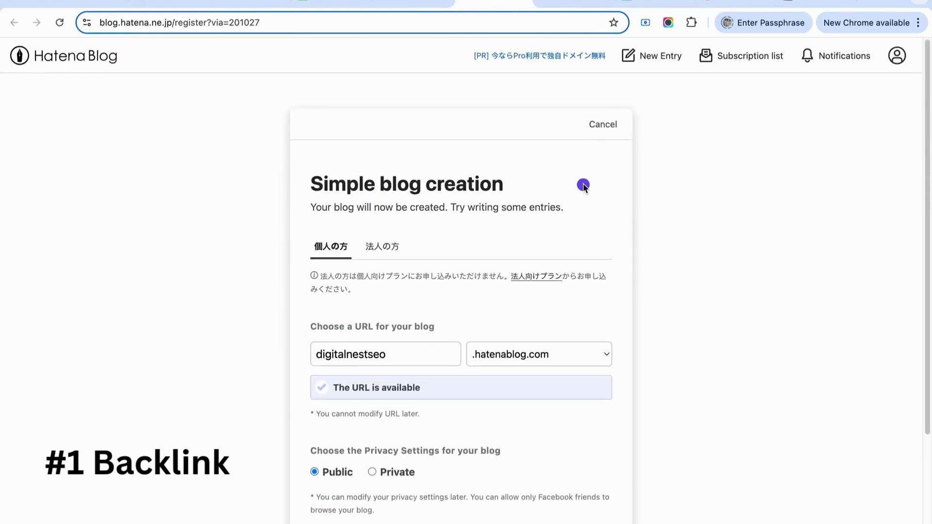
click(422, 353)
double_click(418, 352)
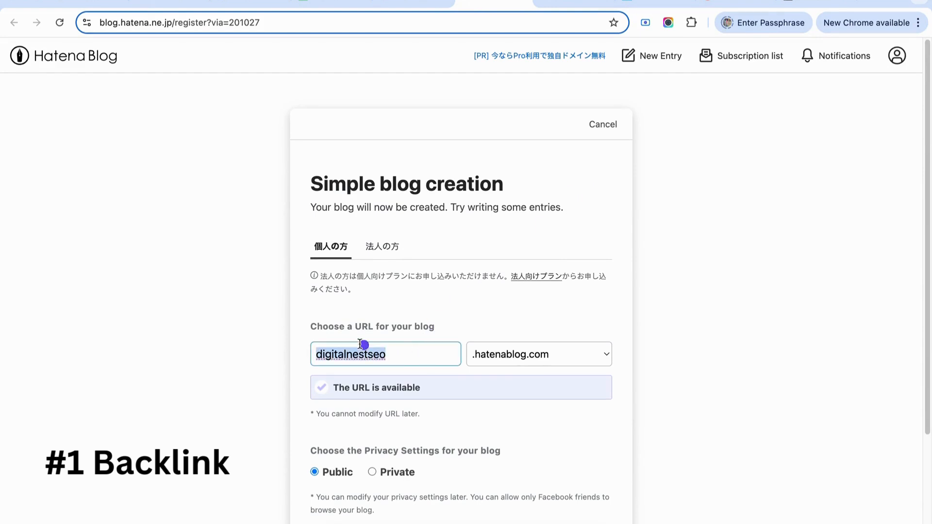
scroll(298, 302, down, 4)
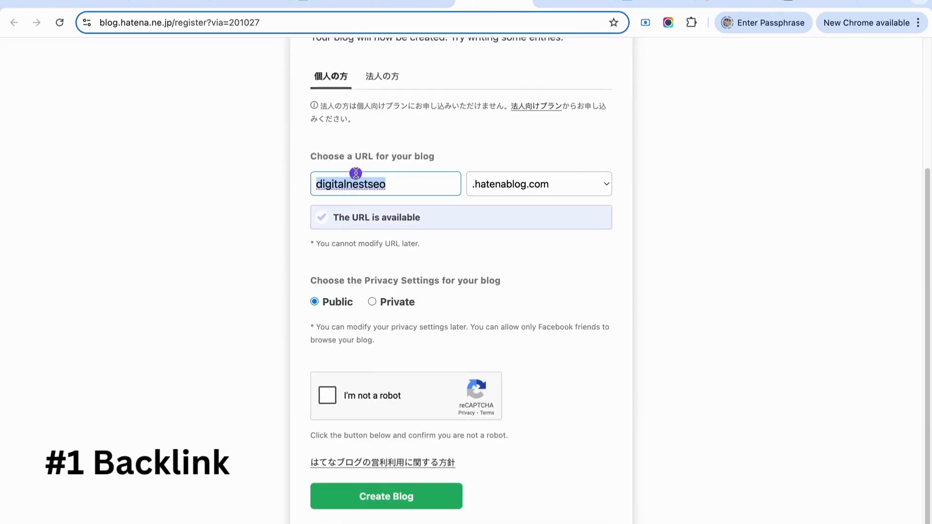
click(481, 184)
click(533, 186)
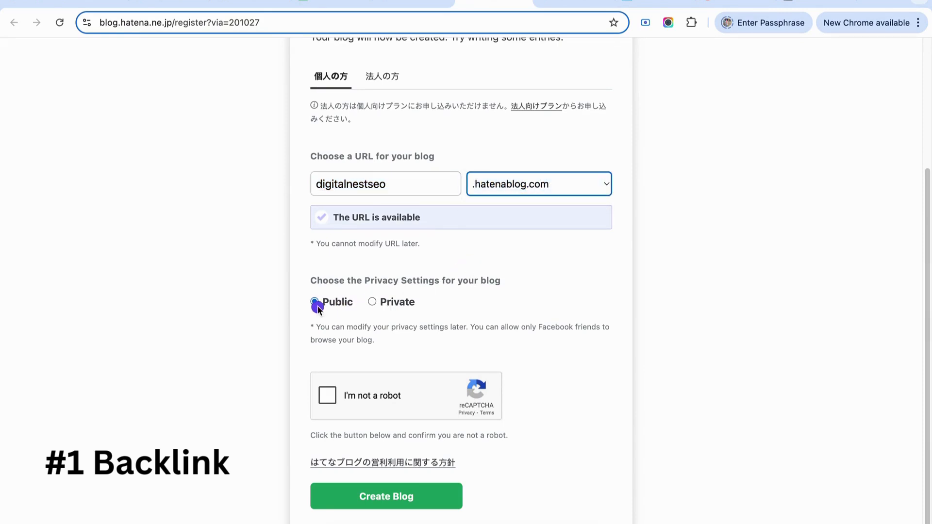
scroll(283, 266, up, 3)
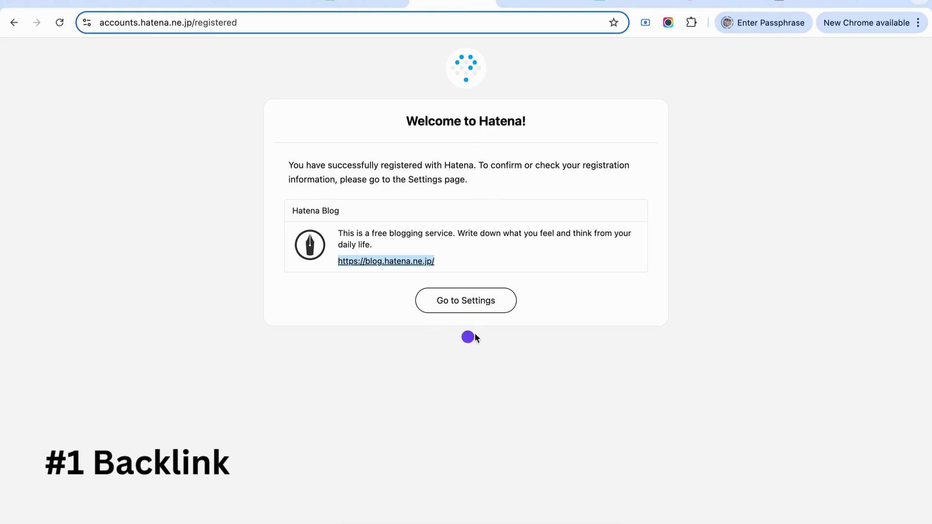
Step: Go from the Hatena welcome page to the account settings and upload Logo.jpg as the profile picture
click(473, 301)
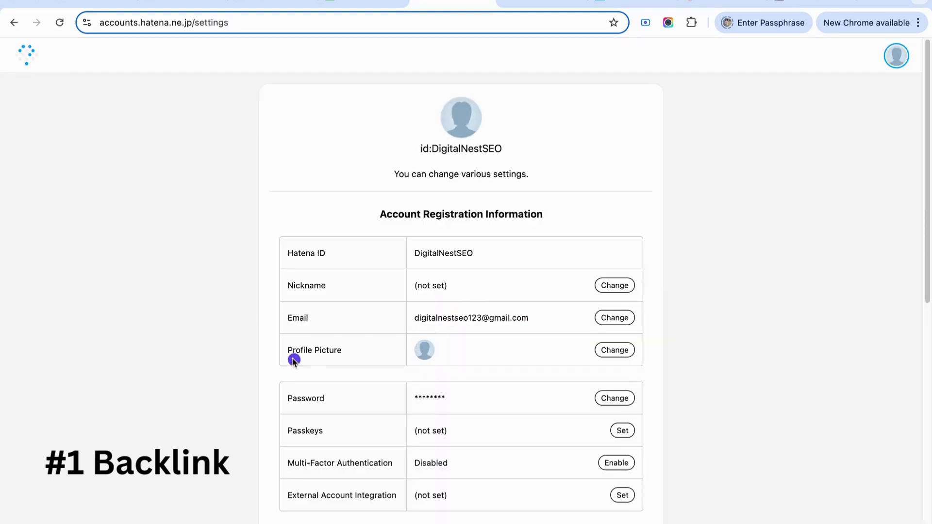
drag(301, 350, 346, 350)
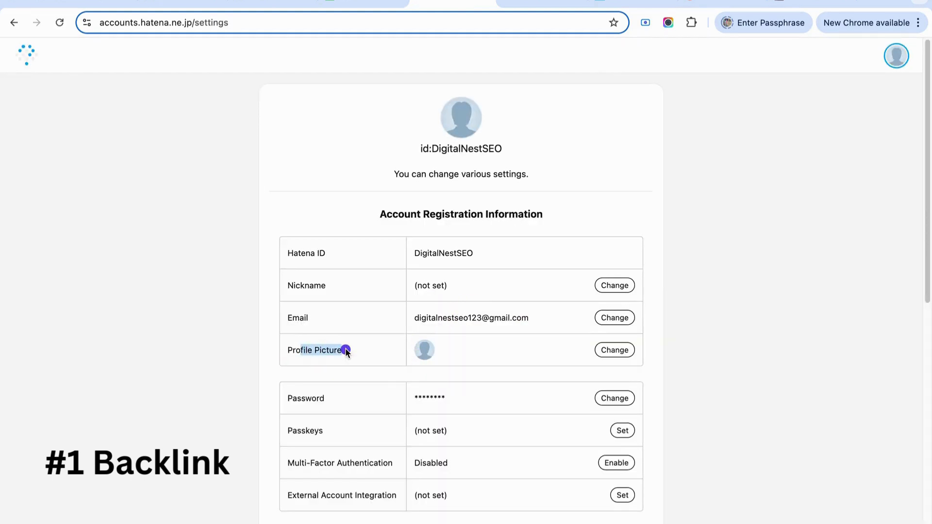
click(607, 350)
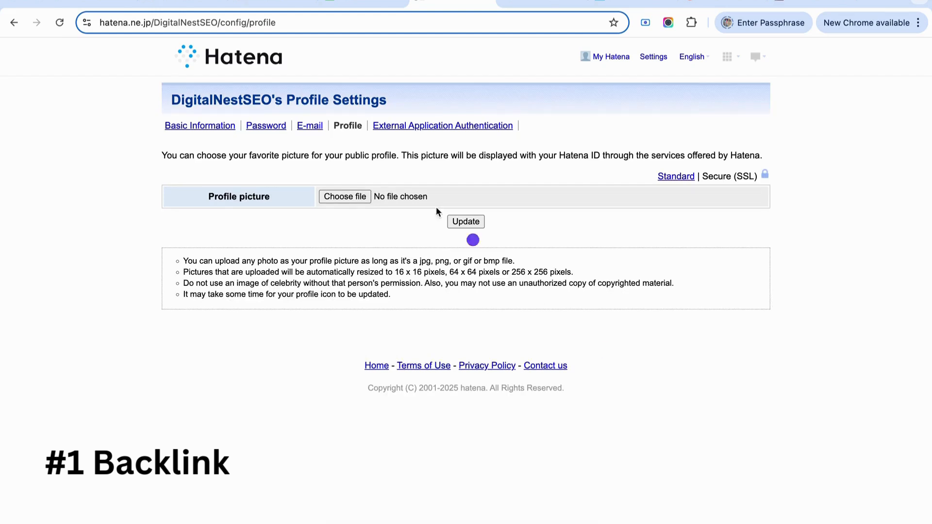
click(335, 198)
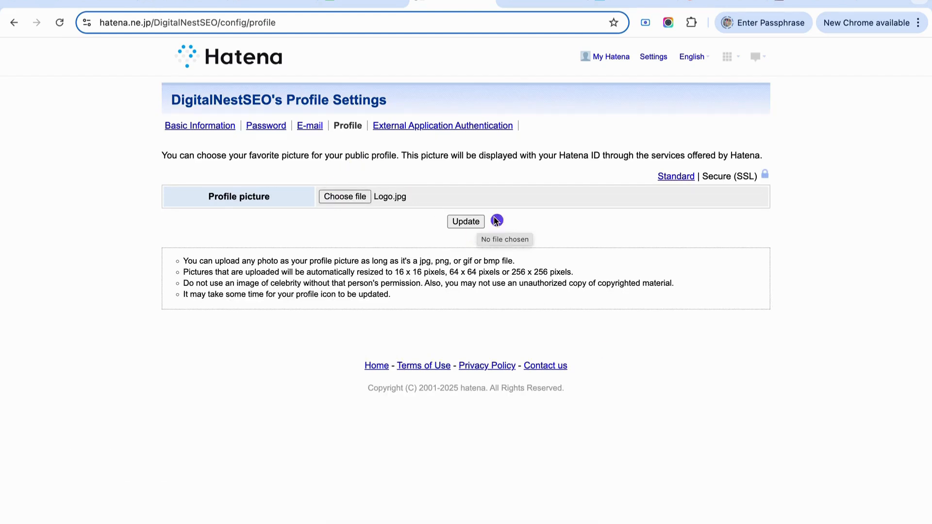
click(474, 223)
click(469, 223)
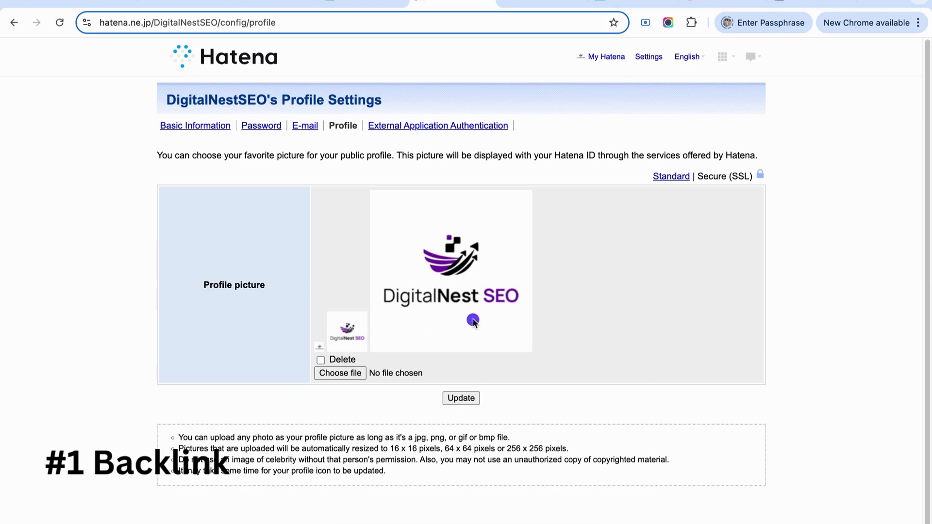
Step: Open the profile editor through My Hatena and accept the notice about publicly visible information
click(603, 58)
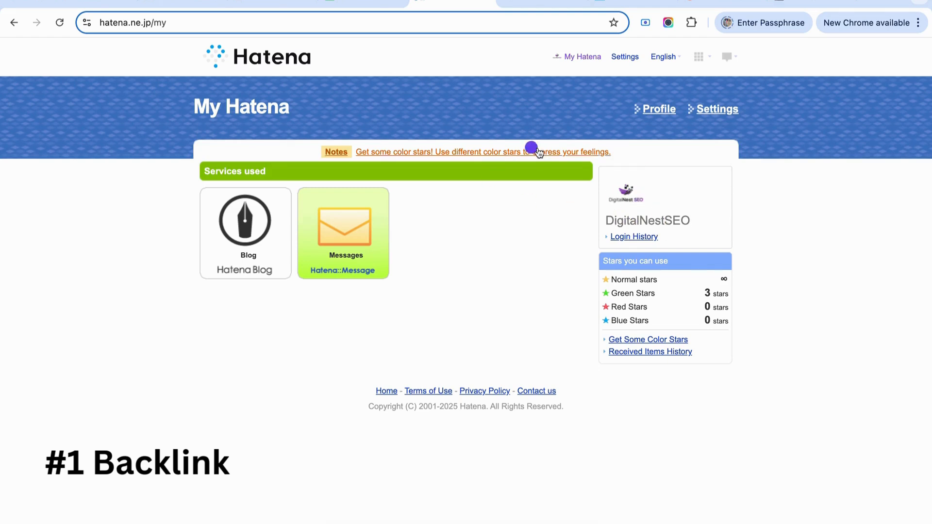
click(669, 108)
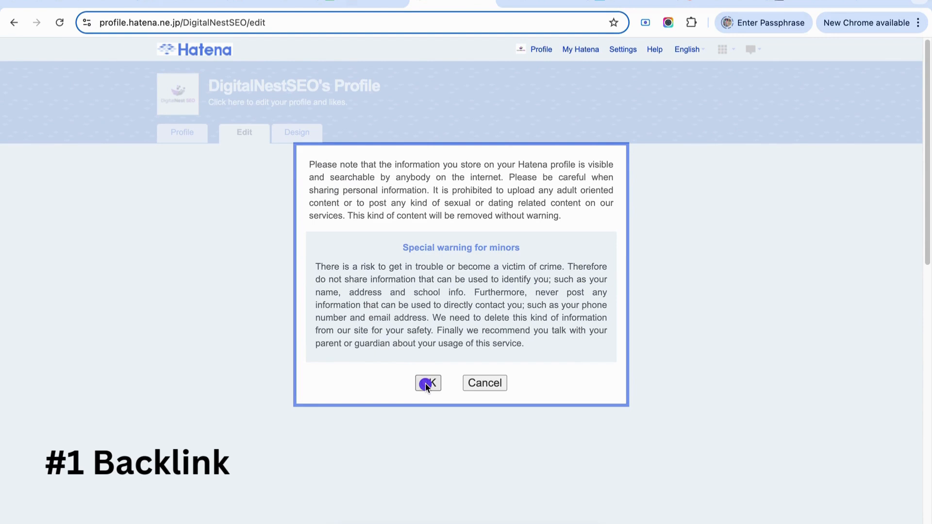
click(425, 383)
Step: Set the profile description to "Digital Marketing Consultant in India" and enter the "Welcome to DigitalNestSEO" company text as the self introduction
click(286, 254)
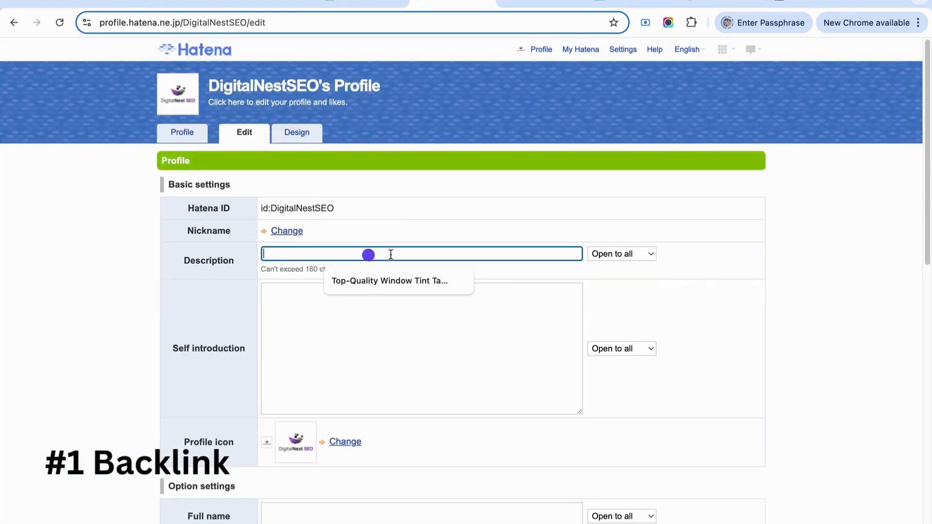
click(391, 257)
click(458, 283)
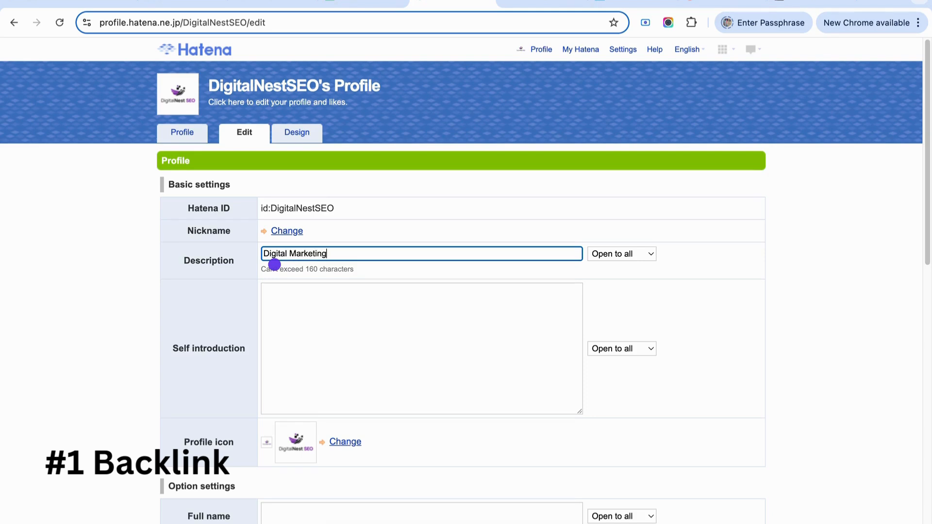
text(Consultant in india)
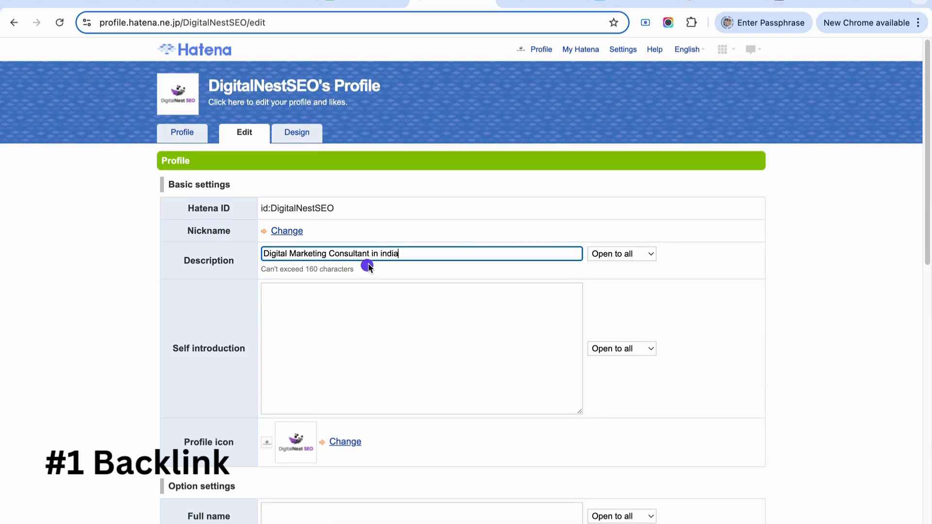
double_click(383, 255)
text(India)
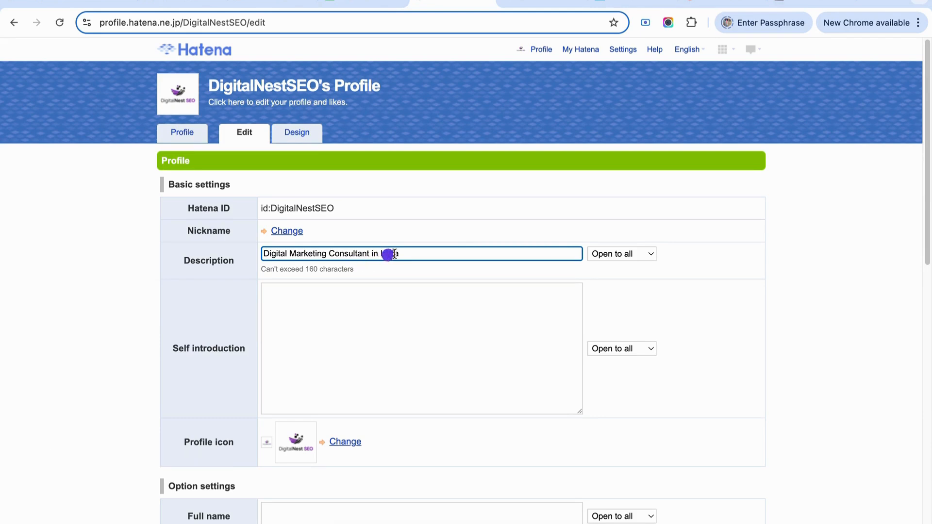
click(402, 304)
text(Welcome to DigitalNestSEO  – where innovation nests, growth takes flight, and your success is our destination. At DigitalNestSEO, we're not just a team; we're a collective of dedicated seo team united by our passion for driving online growth. With a dynamic blend of SEO, SMO, and Google Ads expertise, we're on a mission to elevate your digital presence and propel your brand towards success.)
Step: Look through the optional profile settings and add a second custom item below the existing one
scroll(379, 309, down, 5)
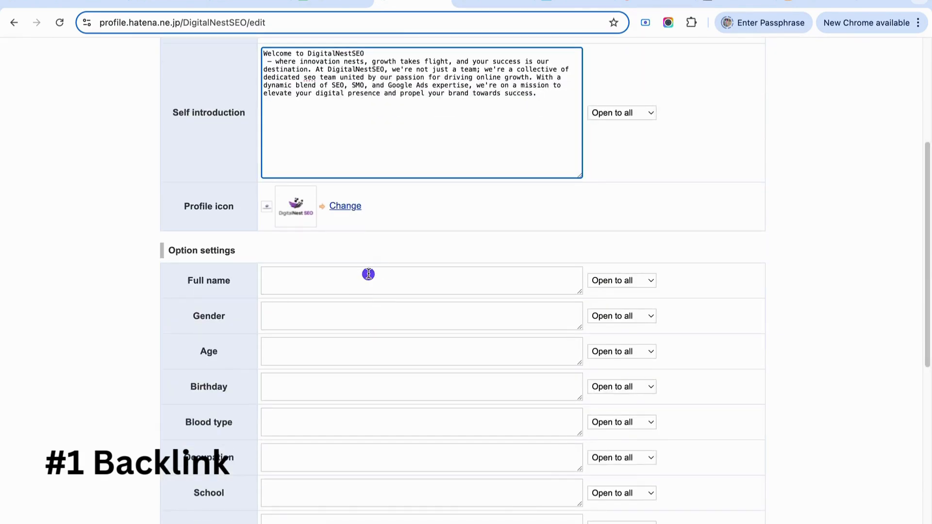
scroll(368, 274, down, 3)
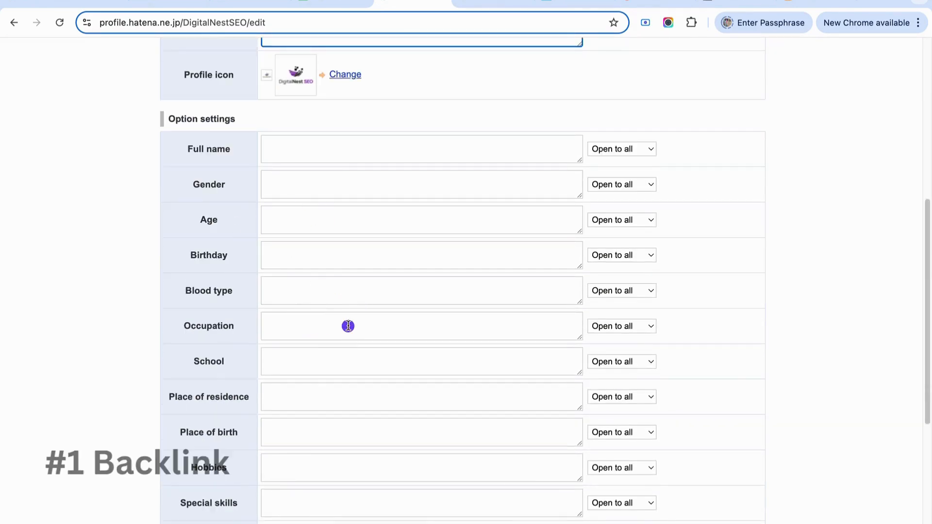
scroll(348, 325, down, 2)
scroll(348, 327, up, 3)
scroll(330, 354, down, 7)
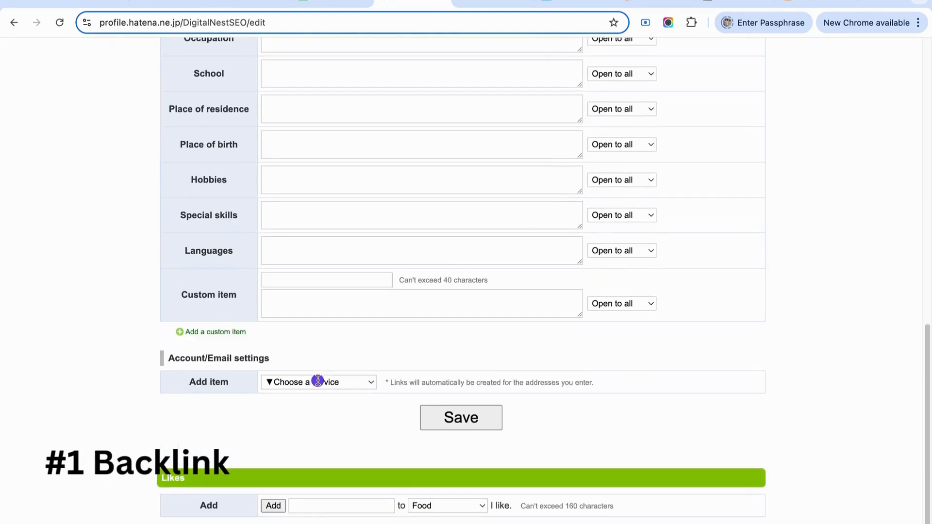
scroll(318, 383, down, 1)
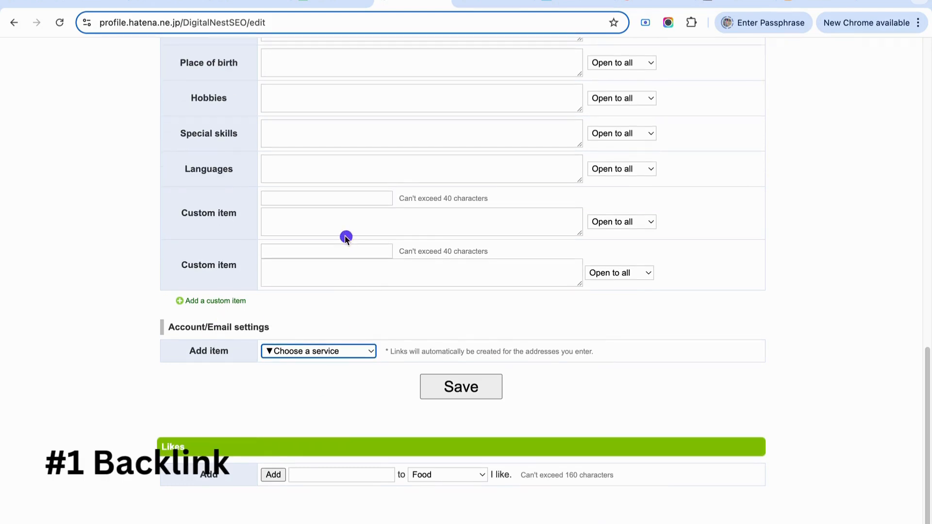
Step: Examine the optional profile fields from Full name through the custom items and the account/email settings
scroll(345, 237, up, 10)
drag(173, 221, 220, 495)
scroll(194, 388, down, 8)
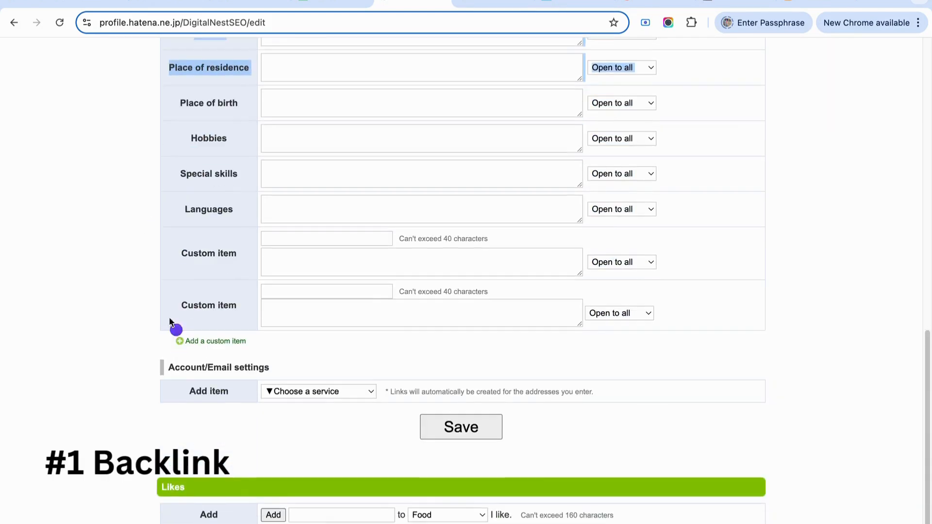
scroll(136, 269, down, 2)
scroll(193, 192, up, 3)
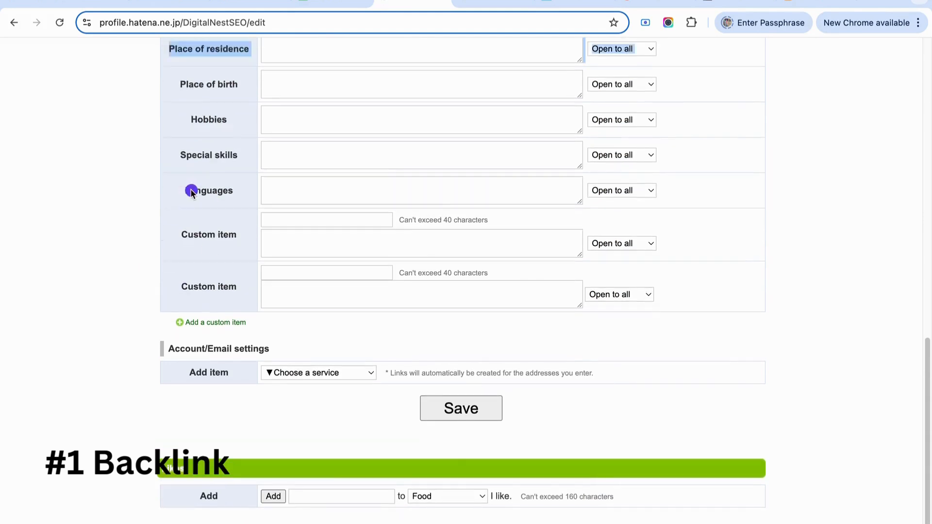
scroll(193, 191, down, 3)
scroll(196, 194, up, 6)
scroll(196, 195, up, 4)
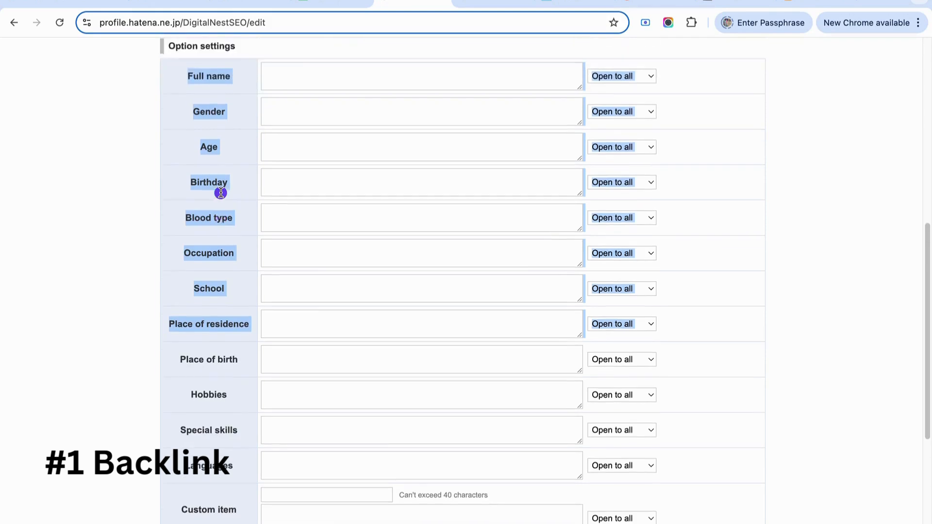
Step: Add a Website #1 item under the Account/Email settings of the profile
scroll(220, 194, down, 9)
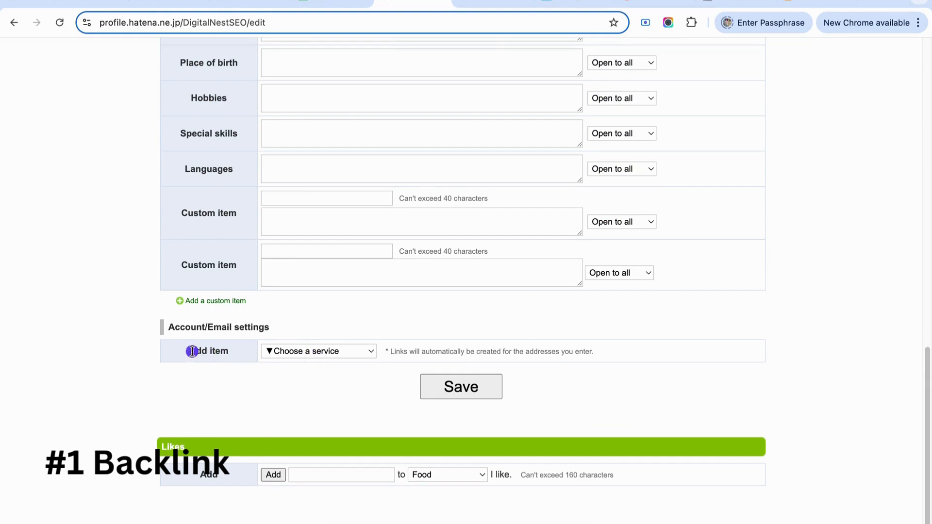
drag(169, 325, 267, 325)
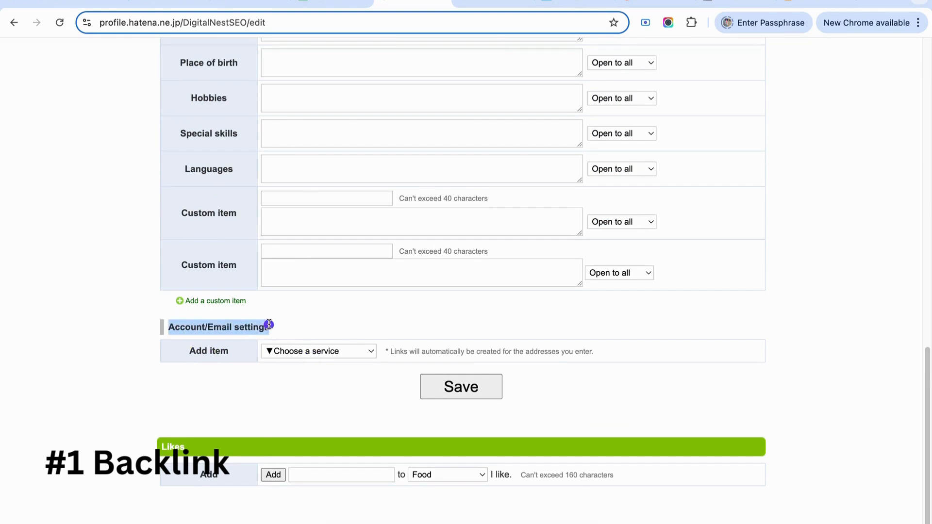
click(217, 349)
drag(181, 359, 244, 356)
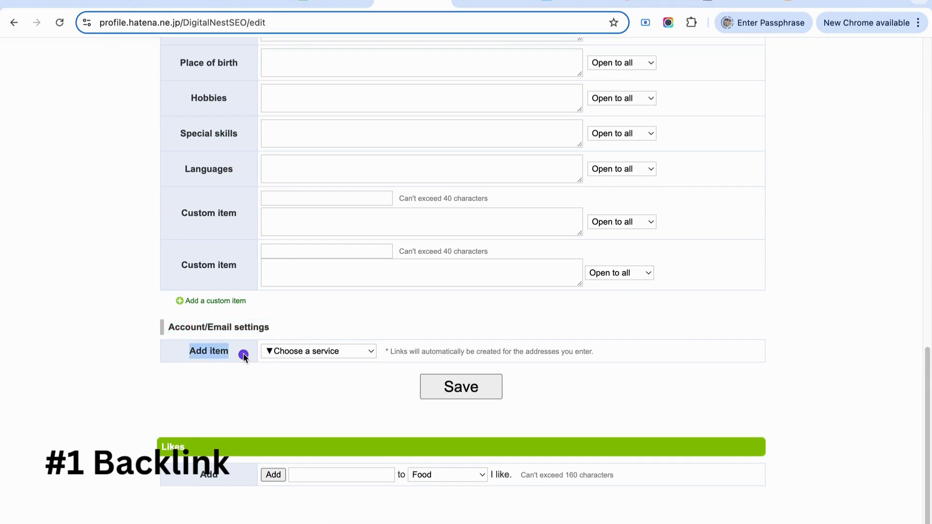
click(362, 352)
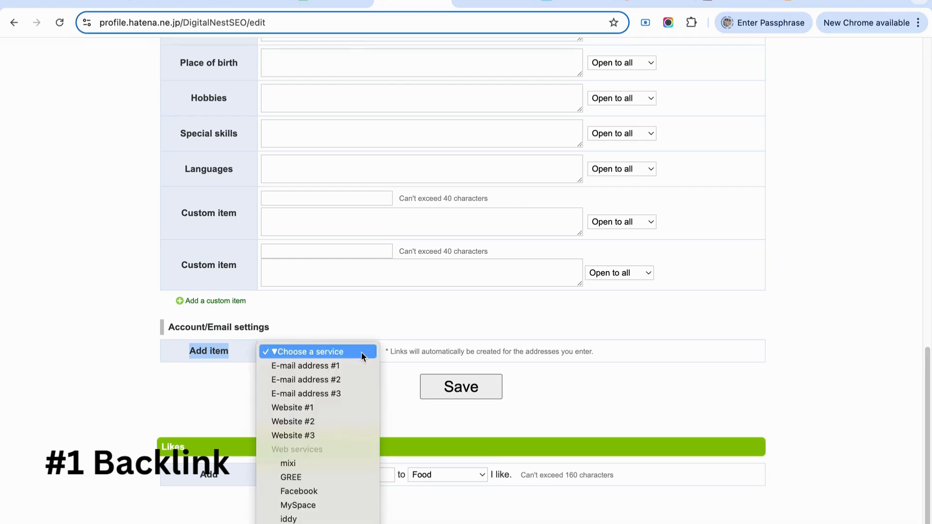
click(325, 408)
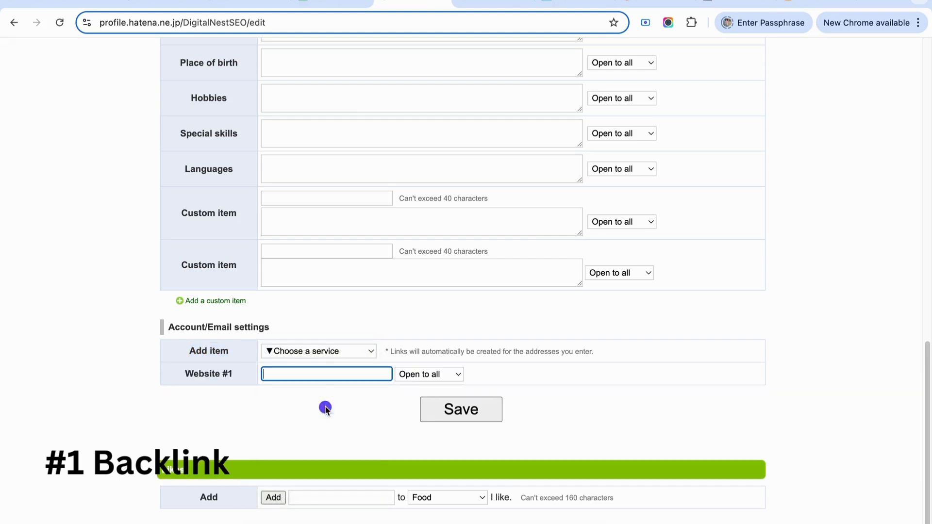
click(313, 372)
drag(184, 375, 233, 372)
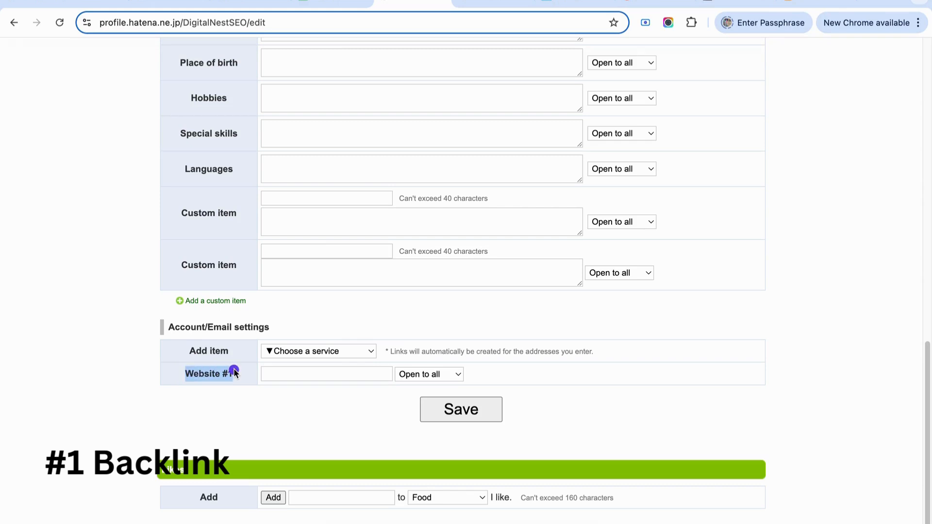
click(302, 377)
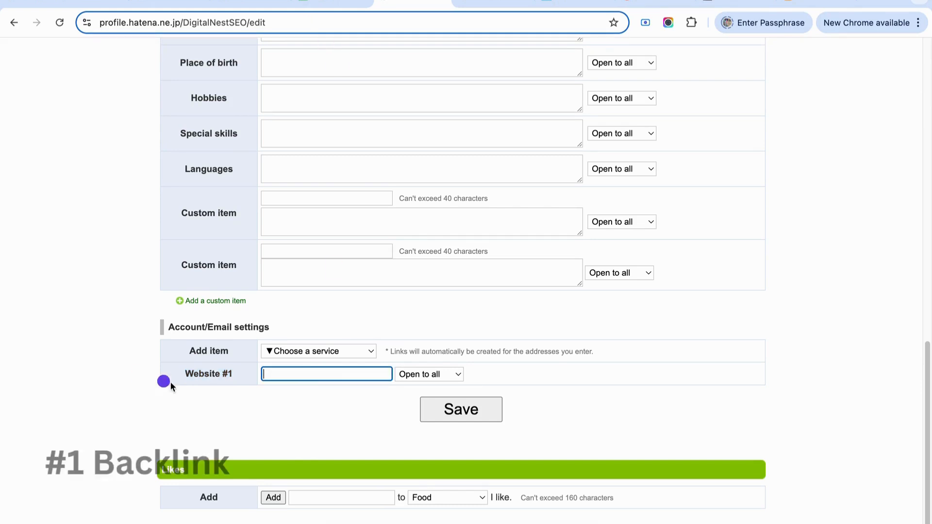
Step: Examine the basic and optional profile fields and the services available as additional account items
scroll(194, 248, up, 15)
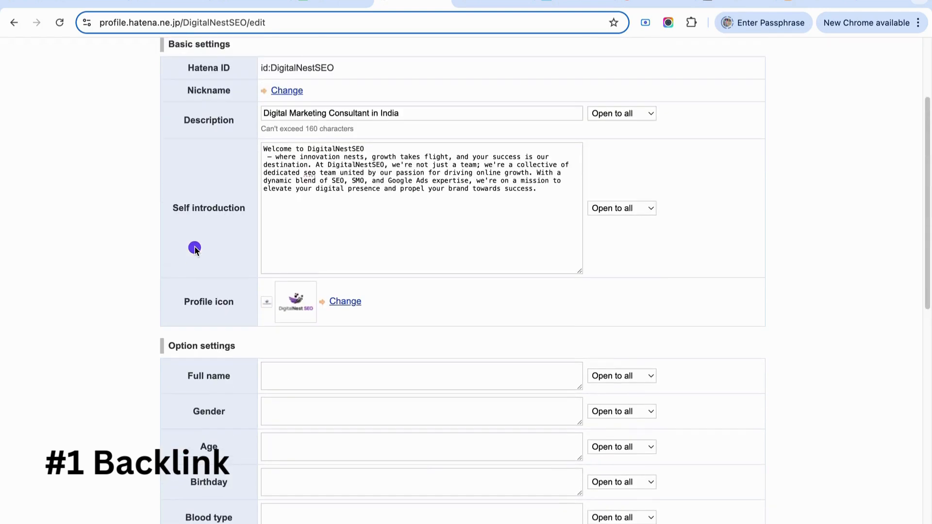
scroll(194, 249, down, 9)
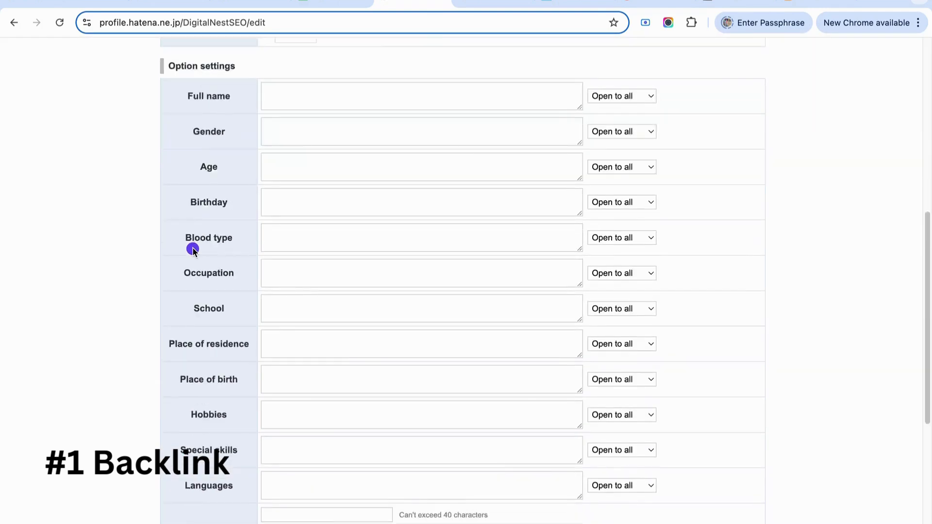
scroll(192, 250, down, 7)
scroll(192, 250, up, 5)
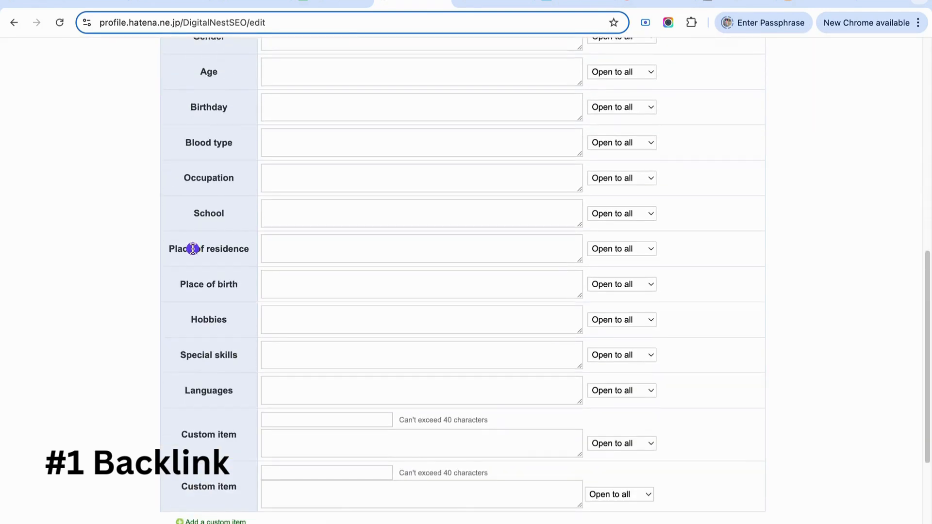
scroll(193, 248, up, 8)
scroll(212, 297, down, 13)
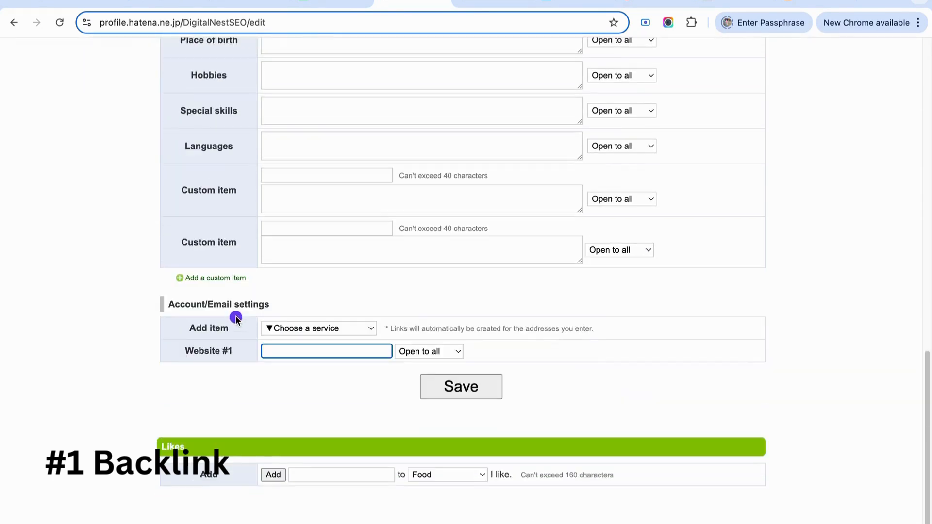
drag(196, 328, 232, 328)
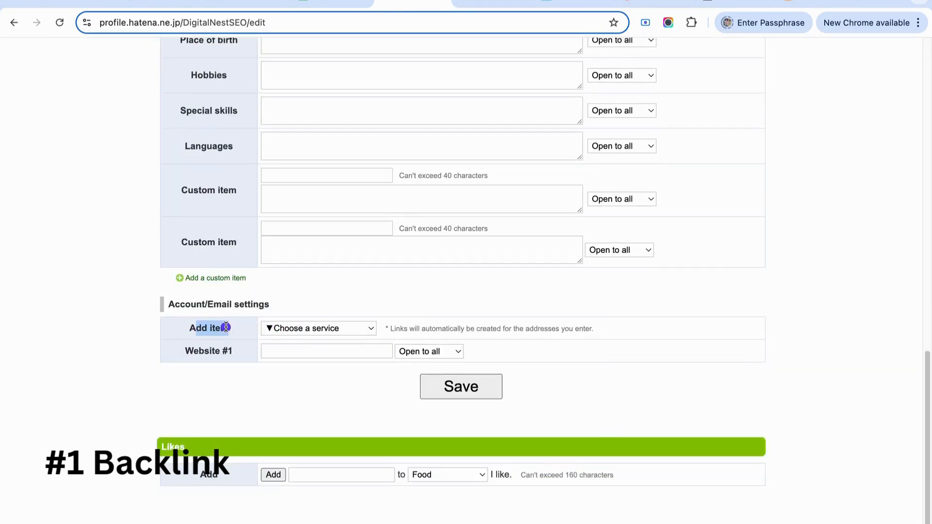
click(307, 328)
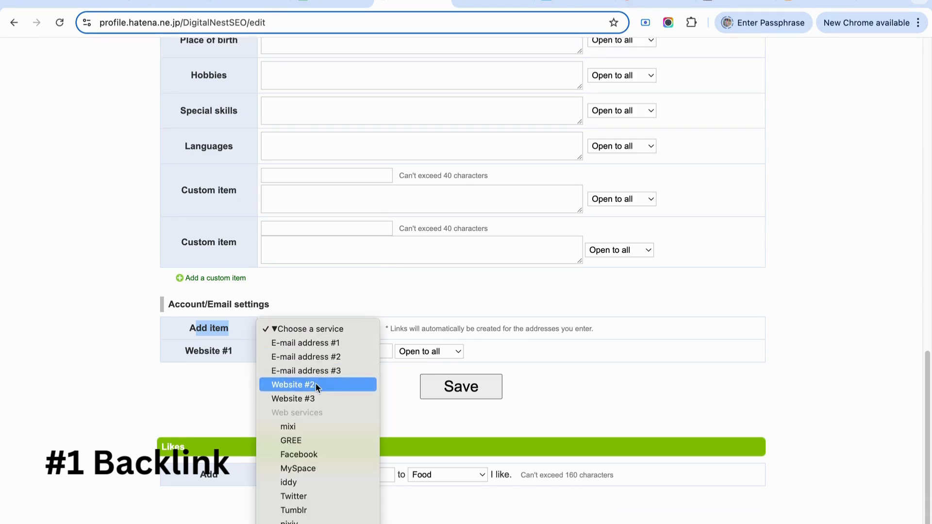
click(220, 354)
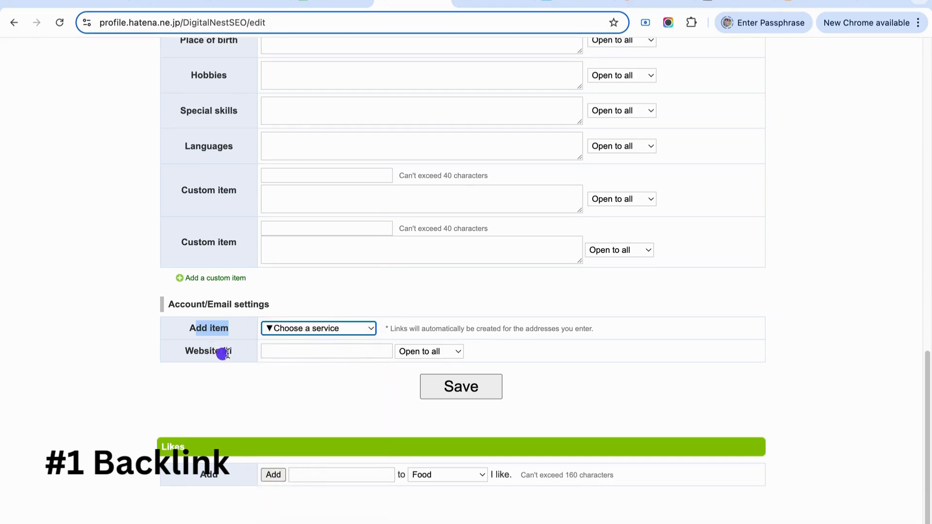
click(306, 351)
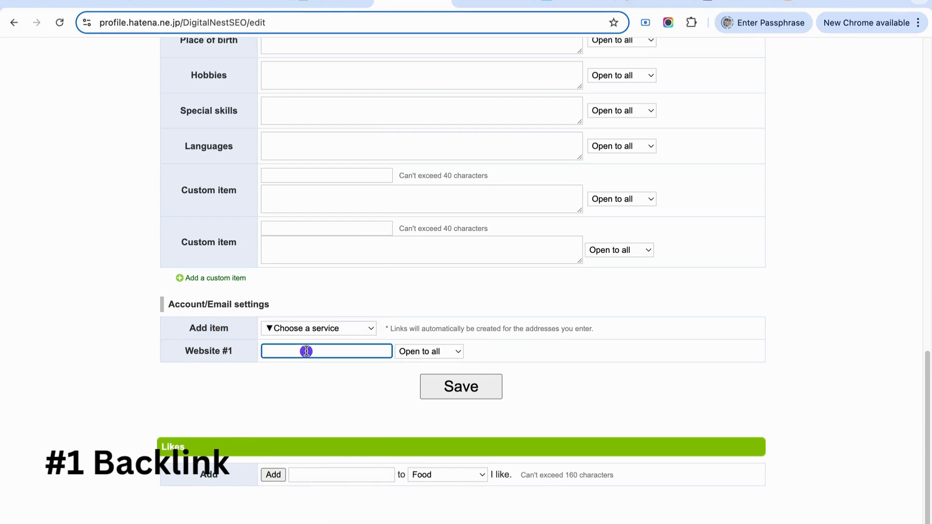
text(https://digitalnestseo.com/)
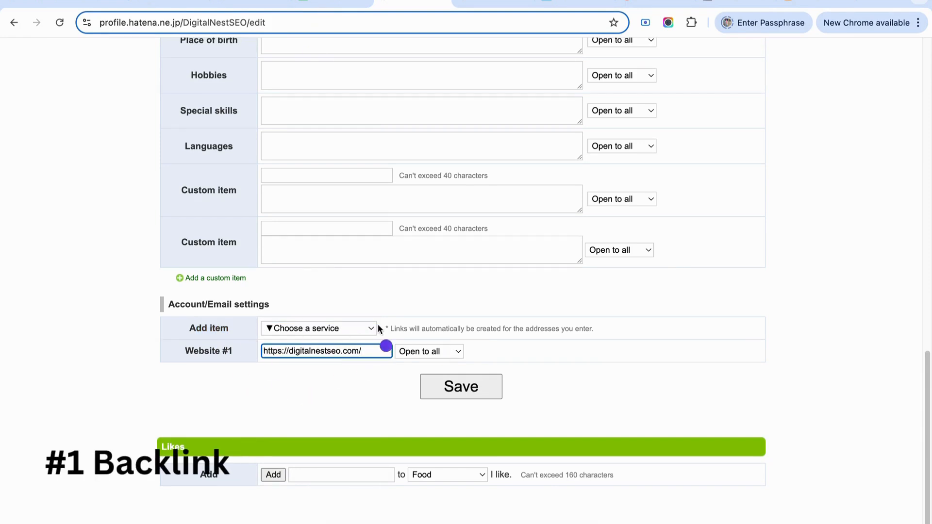
click(469, 390)
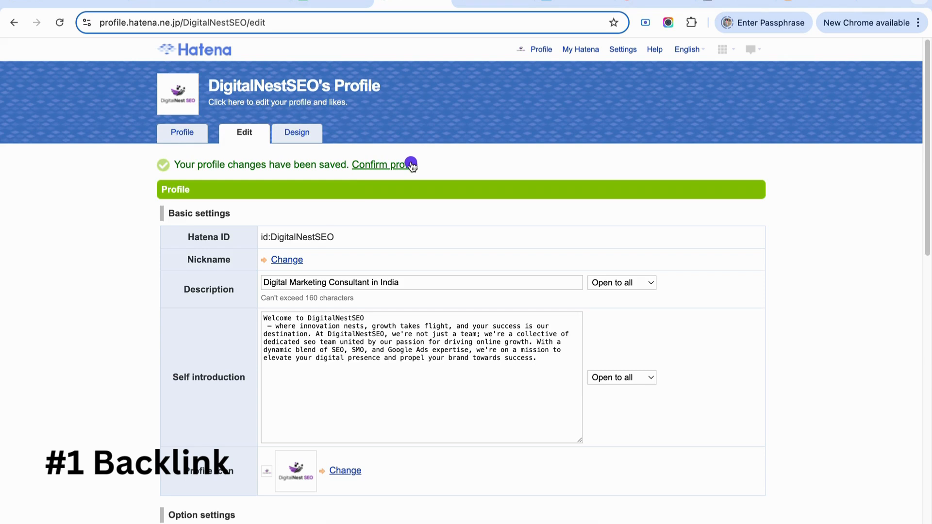
Step: Open the saved Hatena profile and paste its address into Backlink Live Status cell C30 of the Digital Nest SEO sheet in Google Sheets
click(389, 167)
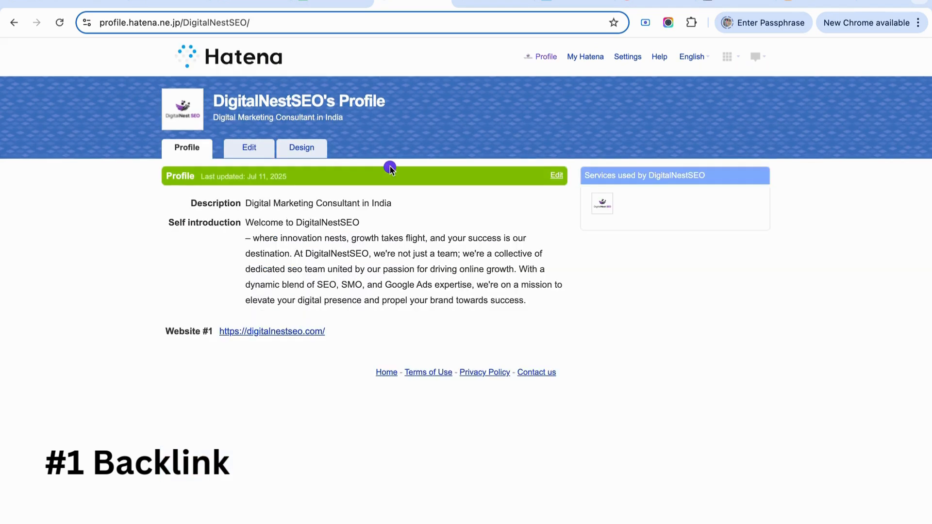
click(313, 21)
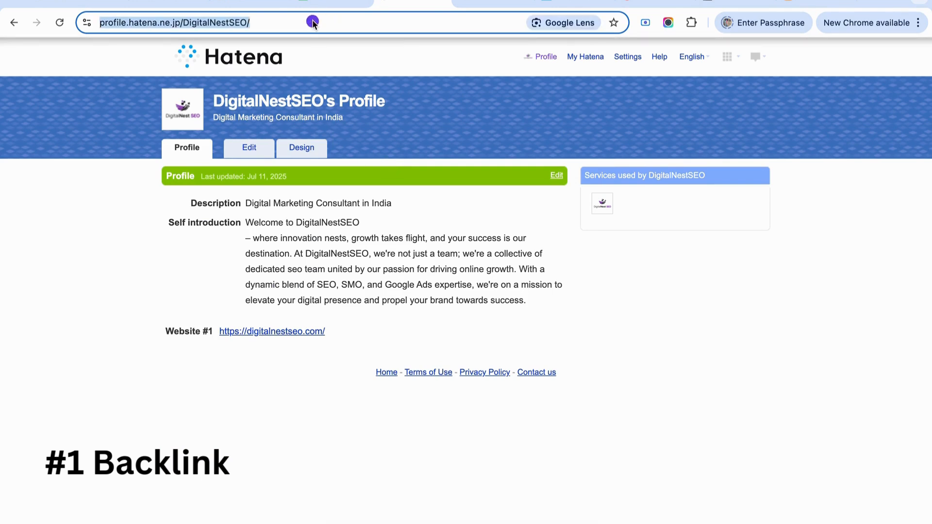
click(313, 22)
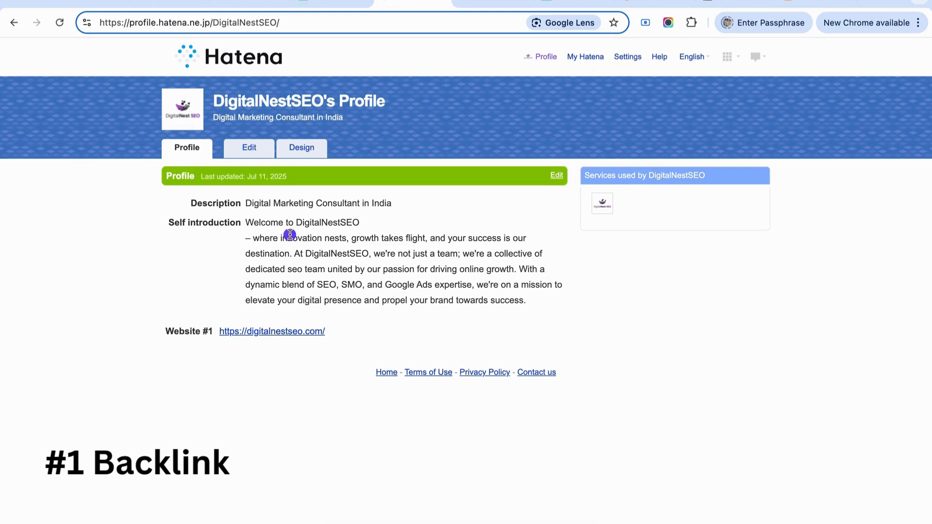
triple_click(222, 27)
key(ctrl+c)
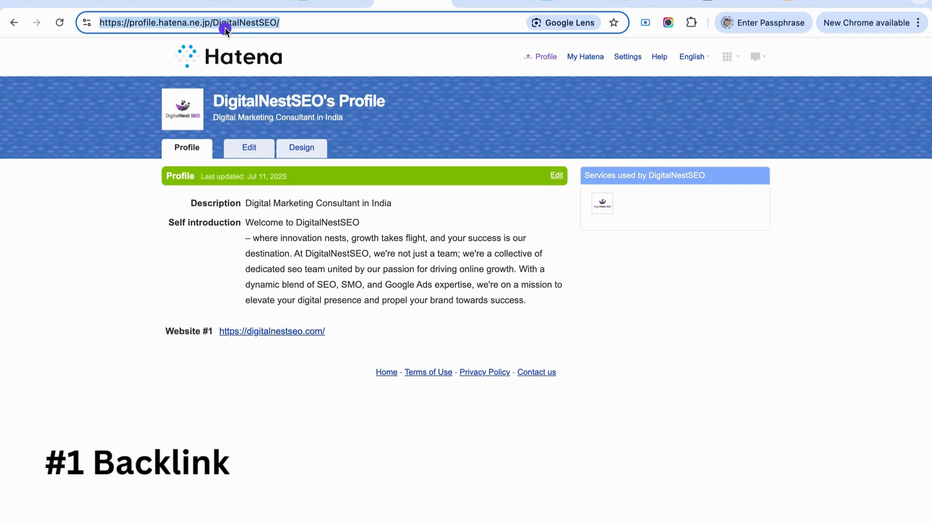
click(308, 5)
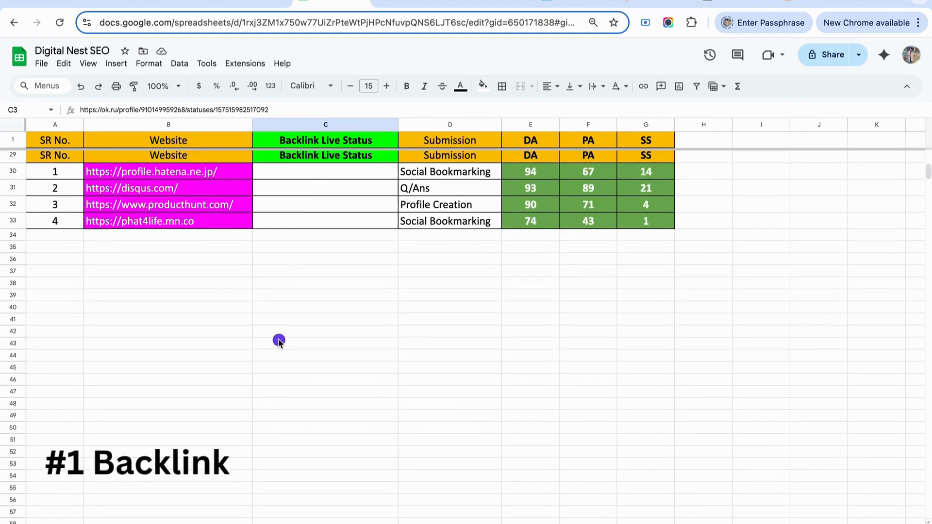
click(306, 178)
key(ctrl+v)
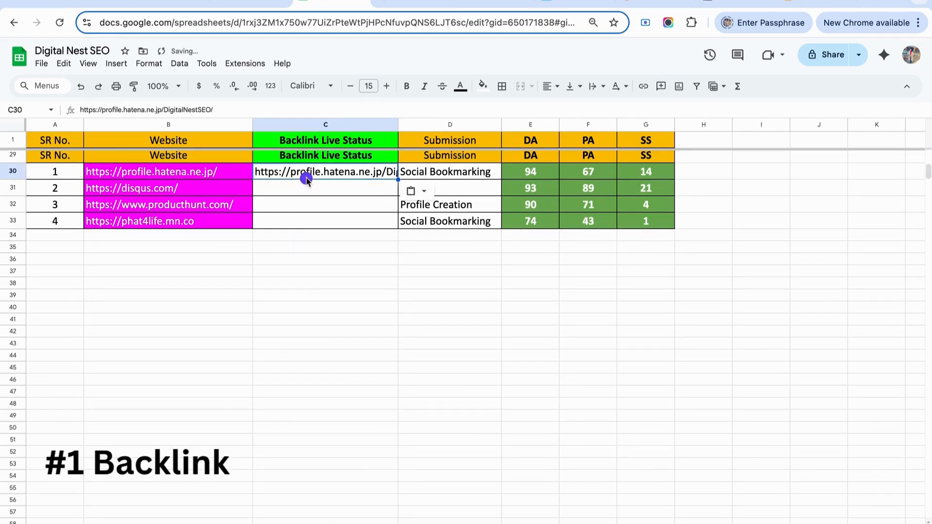
Step: Open the copied Hatena profile address in a new incognito window to view the public page
click(395, 5)
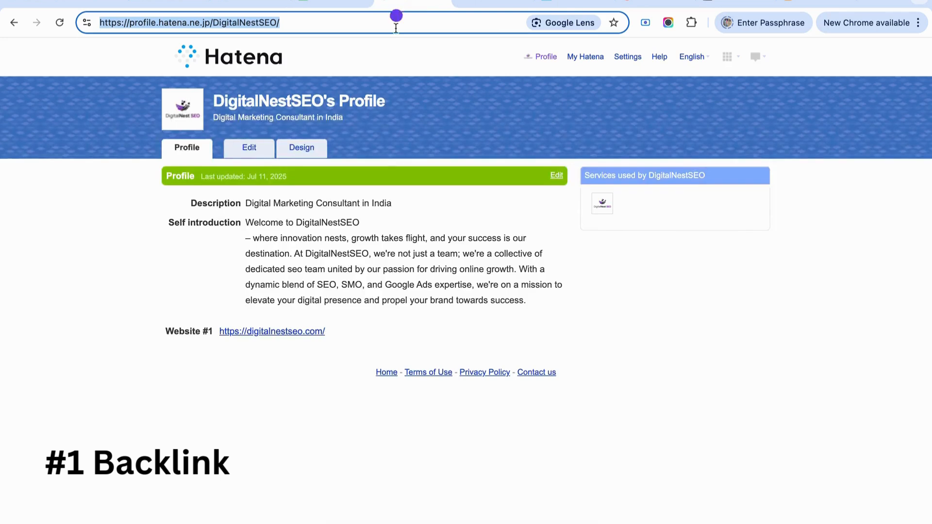
click(919, 23)
click(777, 145)
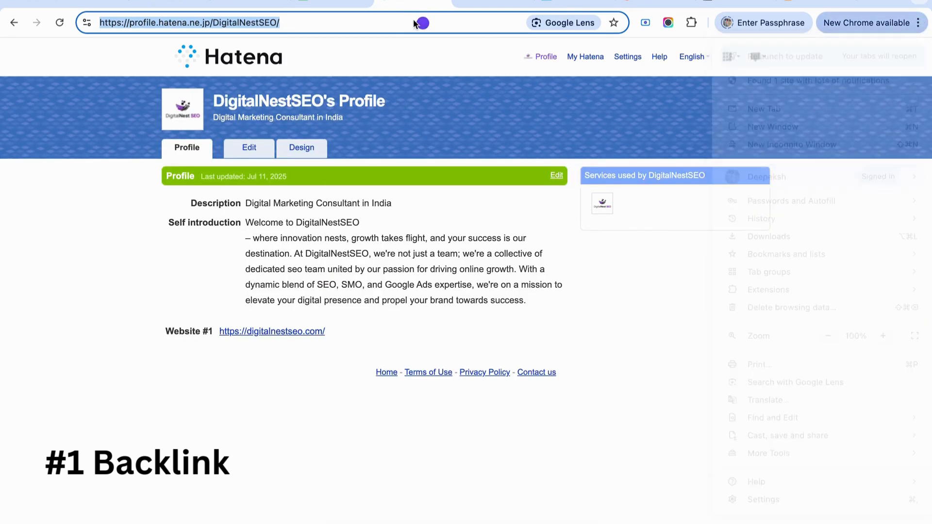
key(ctrl+v)
key(Return)
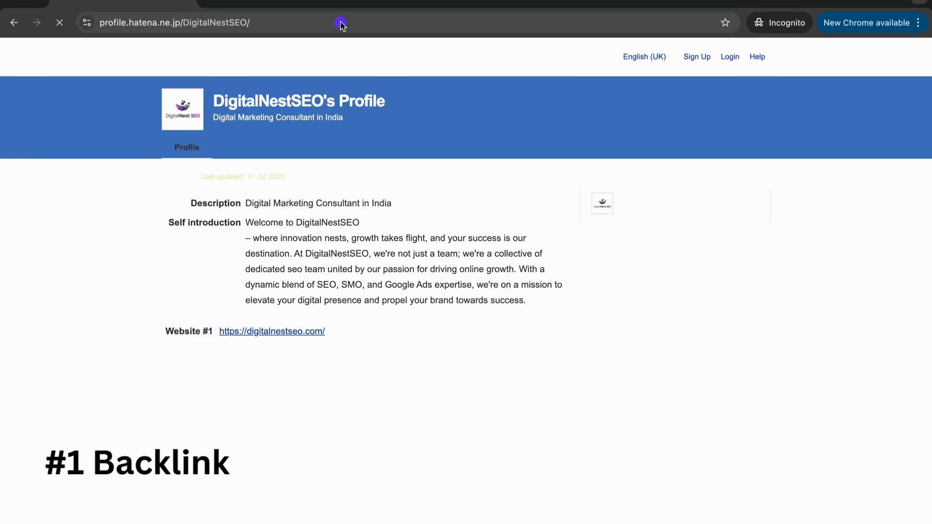
click(341, 23)
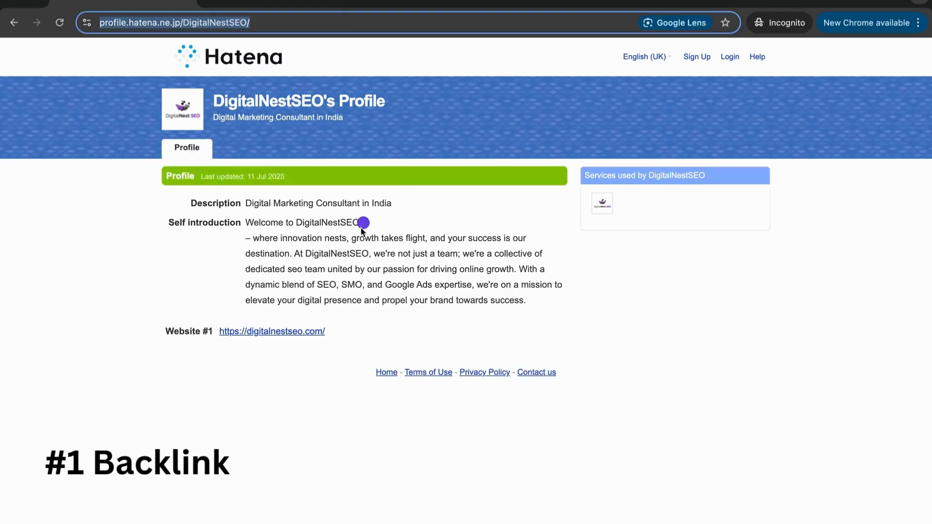
Step: Inspect the page code of the Website #1 link on the public profile
click(288, 242)
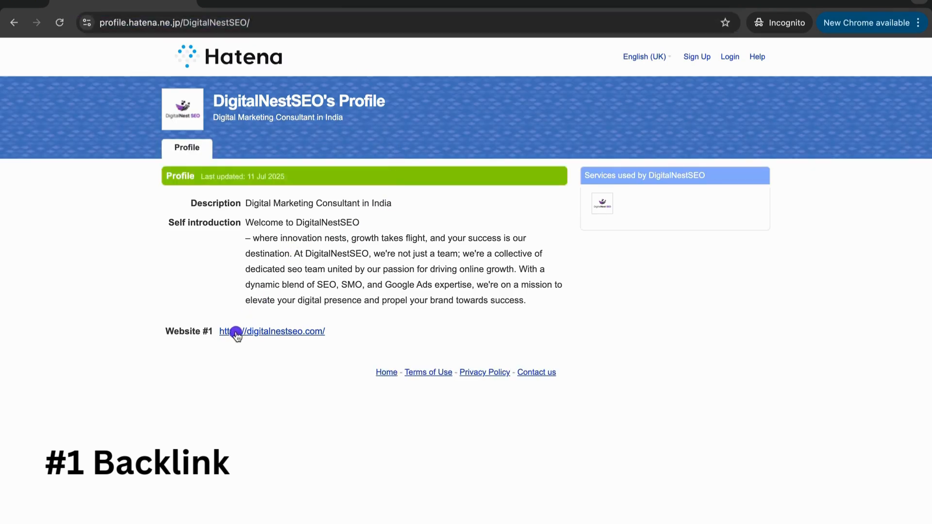
right_click(292, 333)
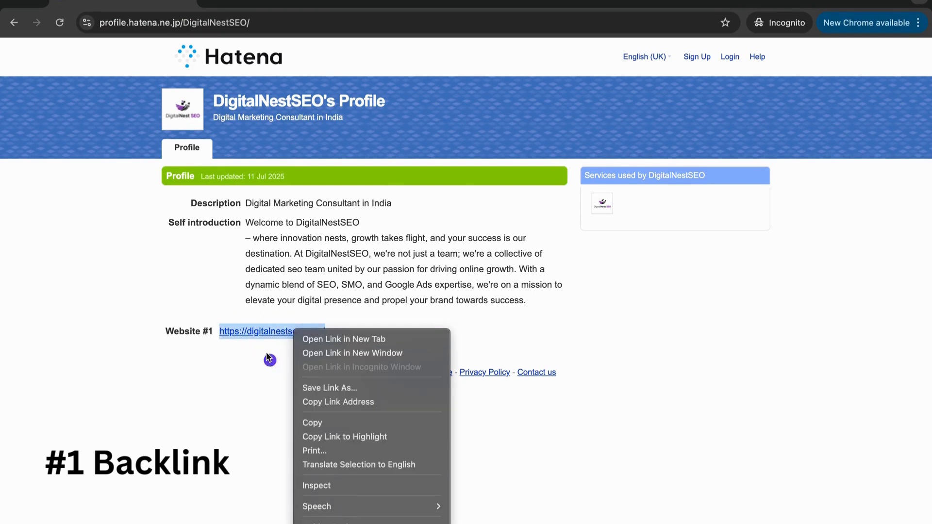
right_click(260, 333)
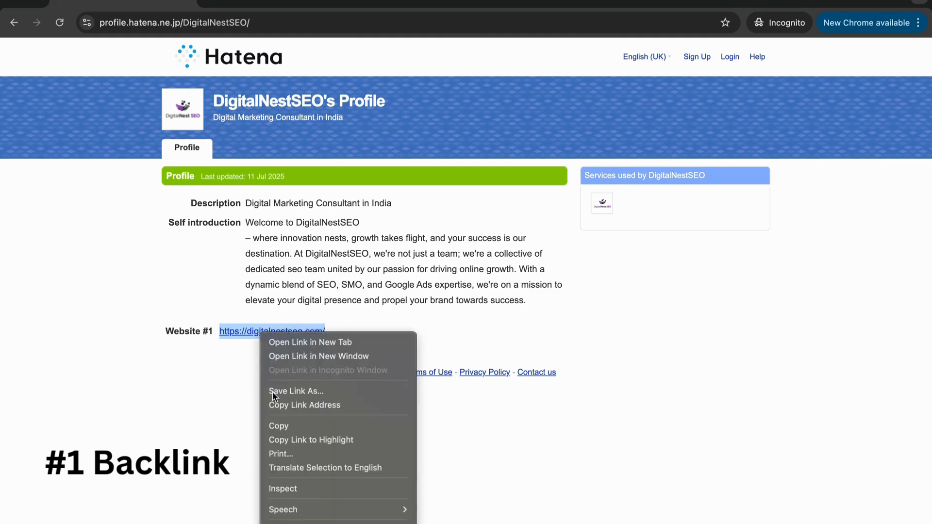
click(299, 488)
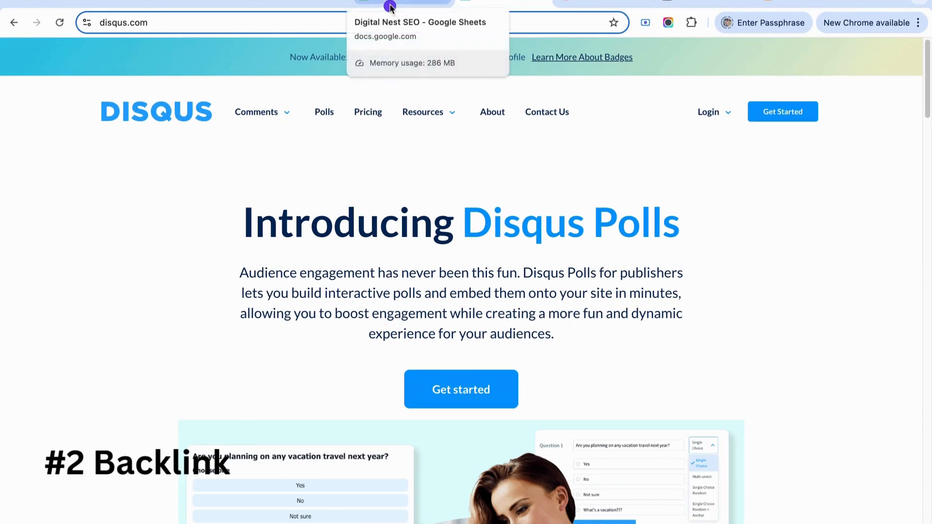
Step: Copy the Disqus address from cell B31 of the Digital Nest SEO sheet in Google Sheets and open it in a new browser tab
click(390, 7)
click(175, 188)
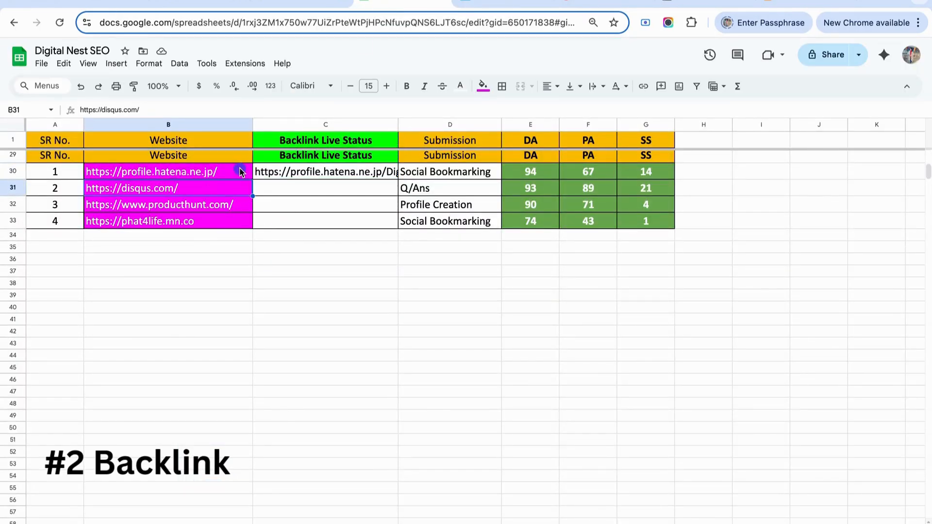
click(407, 188)
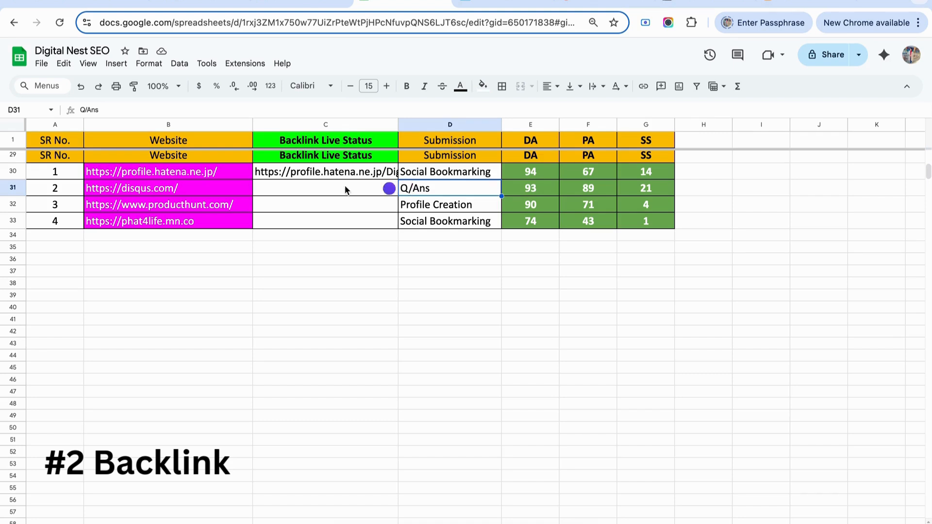
click(168, 189)
key(ctrl+c)
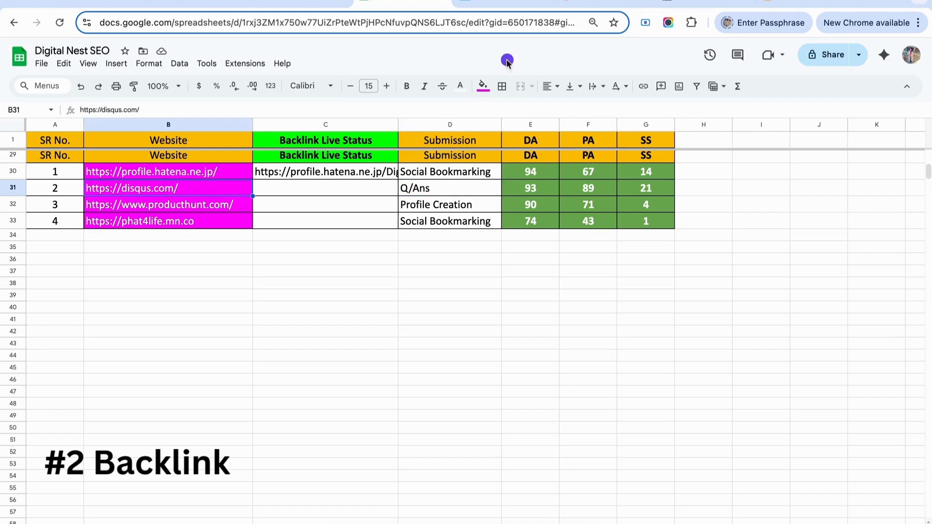
click(872, 2)
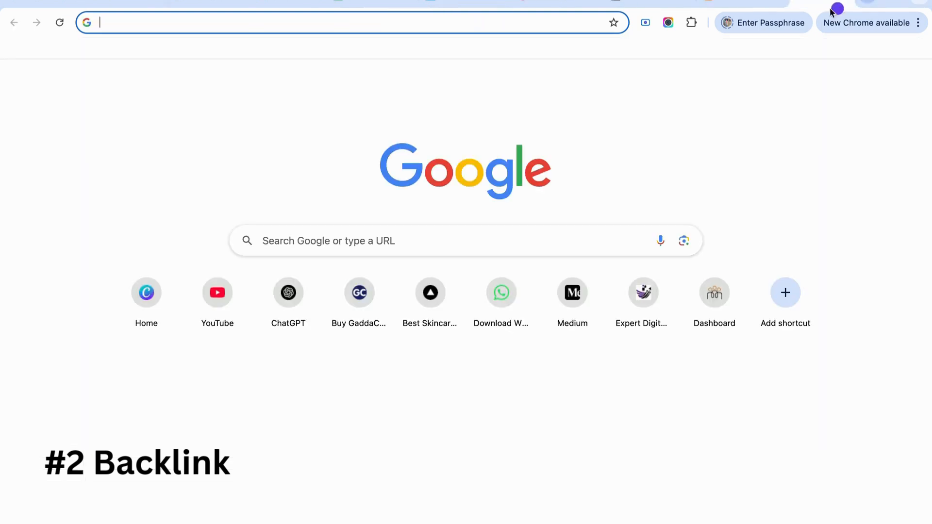
key(ctrl+v)
key(Return)
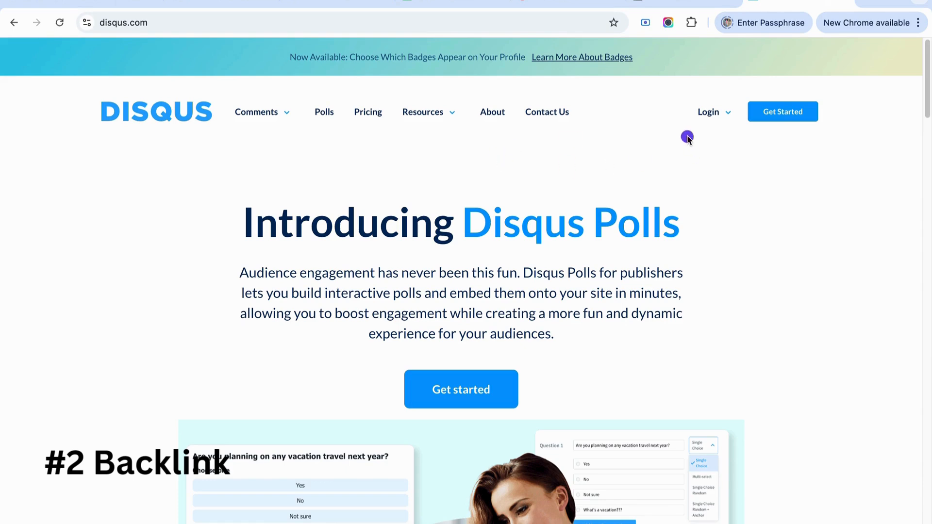
Step: Open the Publishers login page from the Disqus homepage
scroll(578, 262, down, 8)
scroll(578, 264, up, 8)
scroll(481, 296, down, 5)
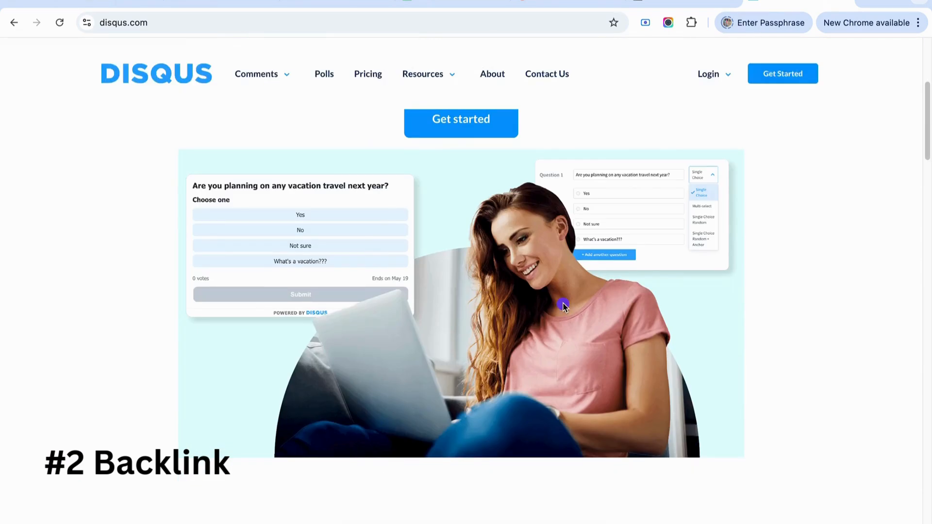
scroll(557, 301, down, 1)
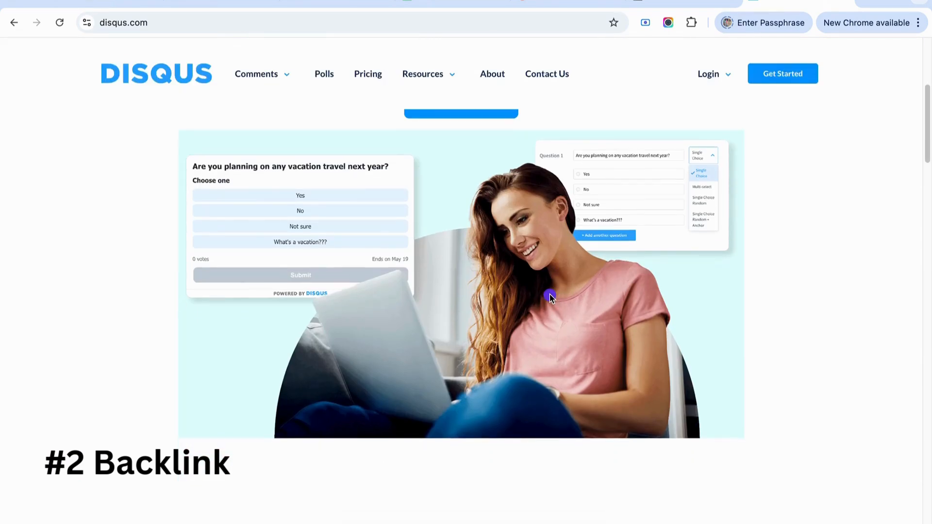
scroll(550, 296, down, 10)
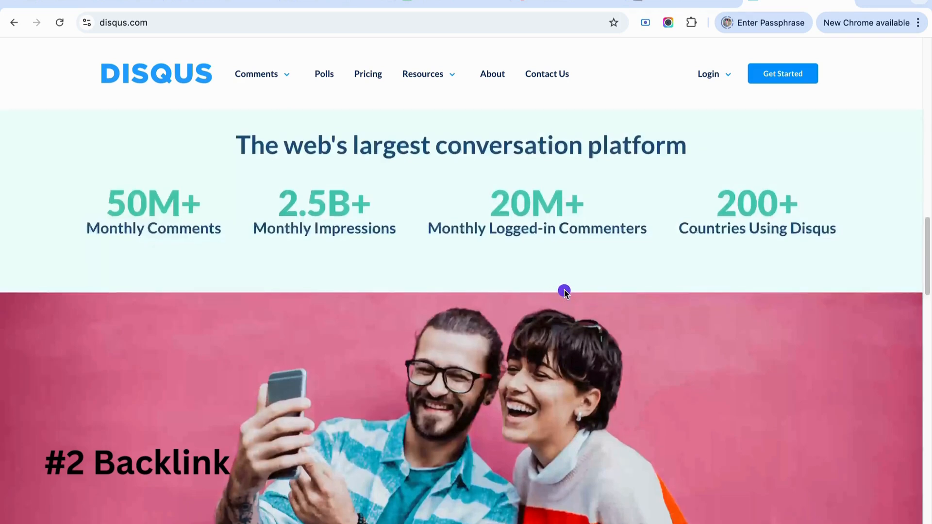
scroll(564, 291, up, 6)
scroll(570, 292, up, 10)
mouse_move(703, 117)
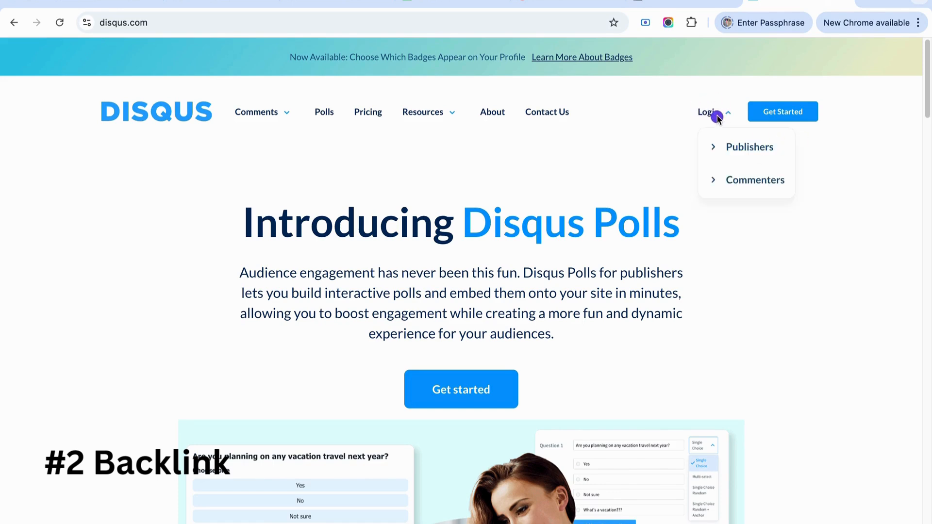
click(745, 148)
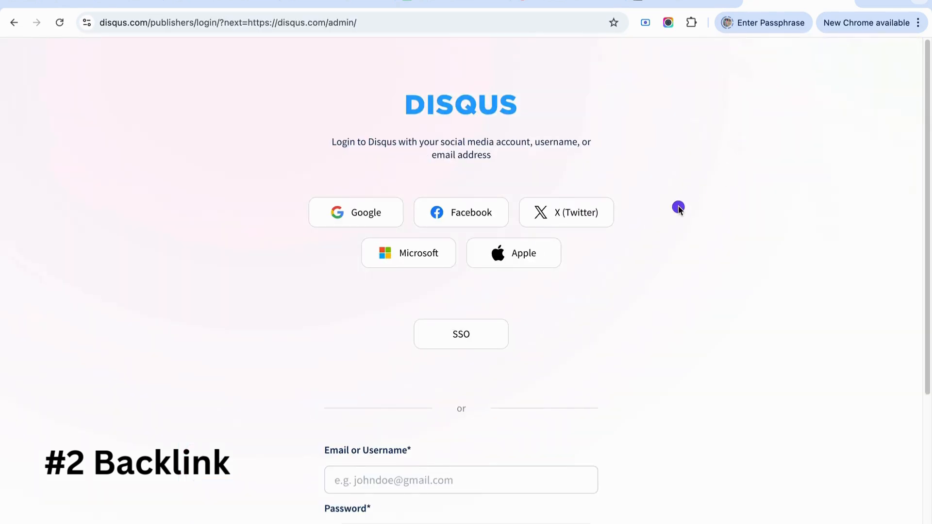
Step: Sign in to Disqus with the Google account and allow it to share the account information
scroll(679, 210, down, 5)
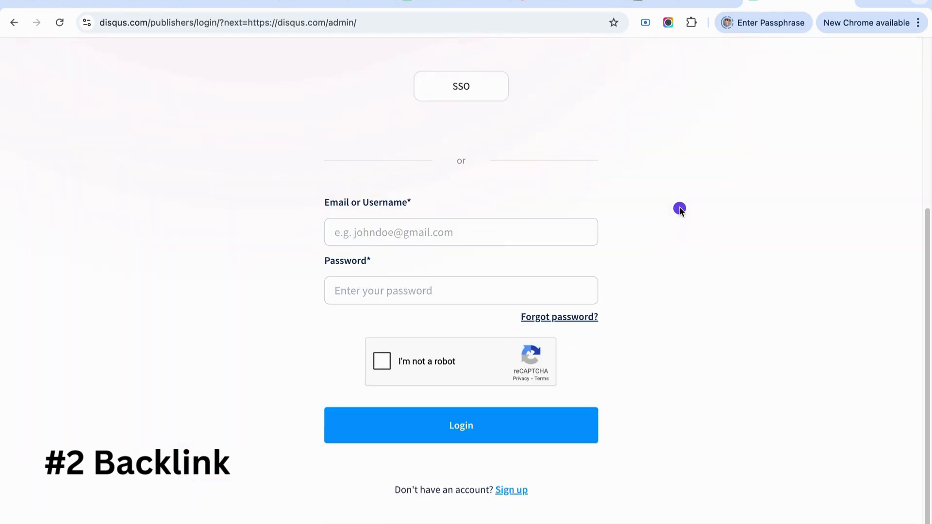
scroll(680, 209, up, 5)
scroll(680, 210, down, 5)
scroll(680, 210, up, 5)
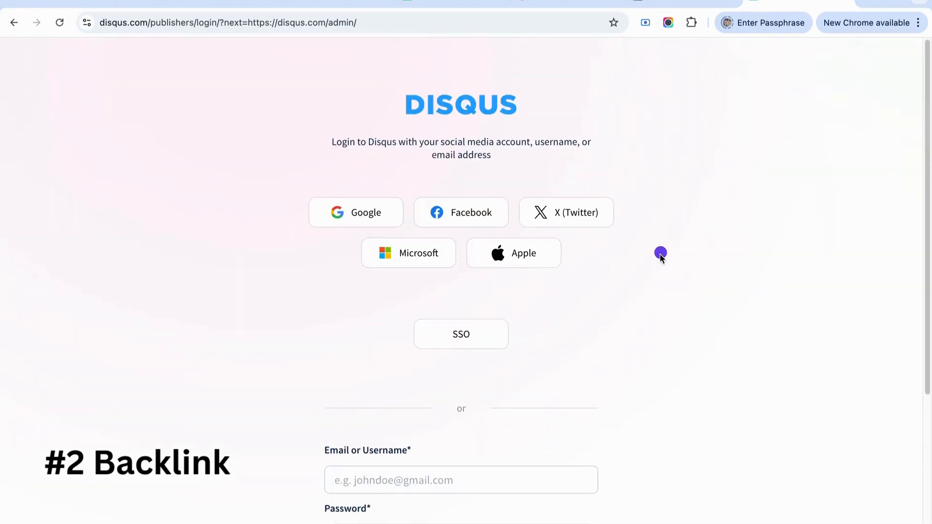
scroll(659, 257, down, 5)
scroll(659, 260, up, 5)
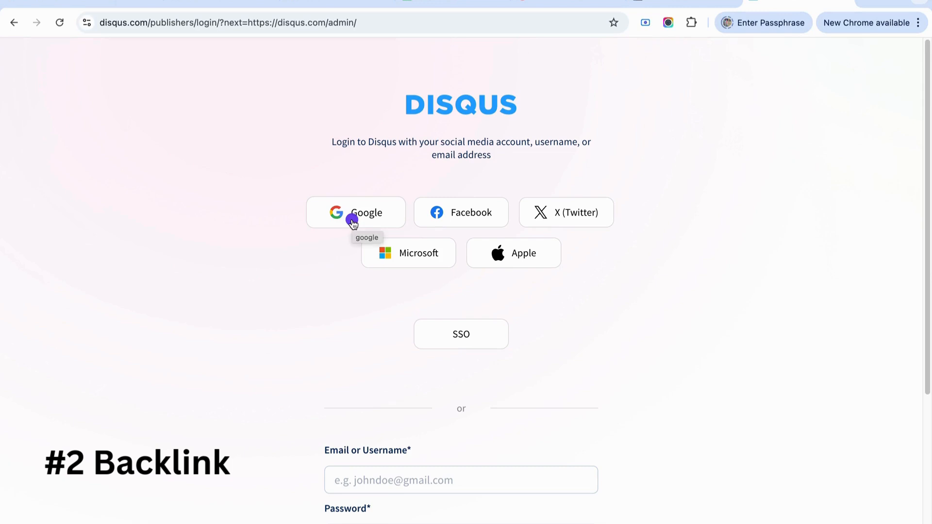
click(369, 212)
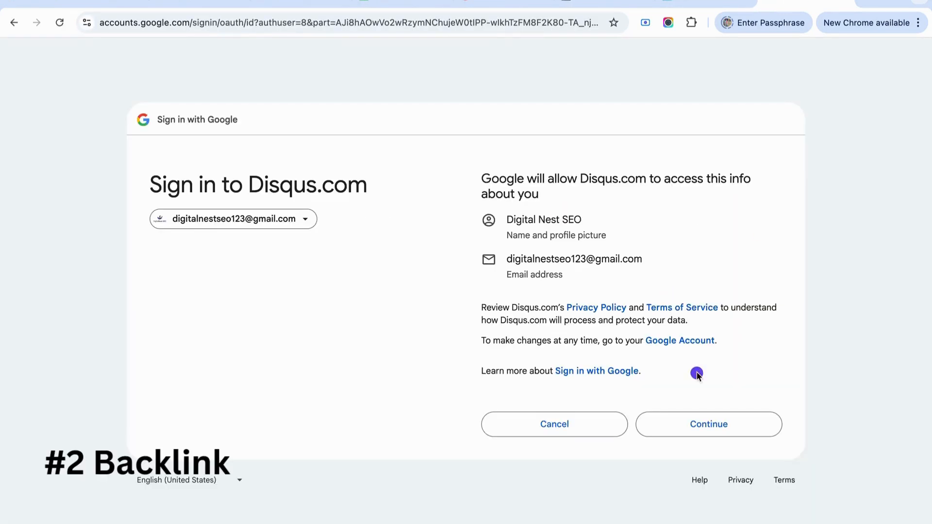
click(718, 424)
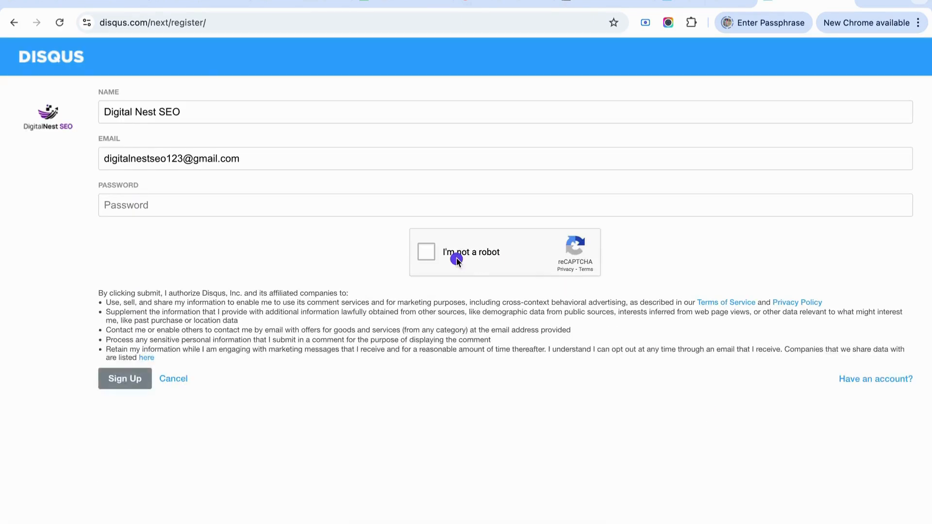
Step: Enter the account password in the Disqus registration form, complete the reCAPTCHA check and submit the sign-up
click(162, 108)
triple_click(162, 107)
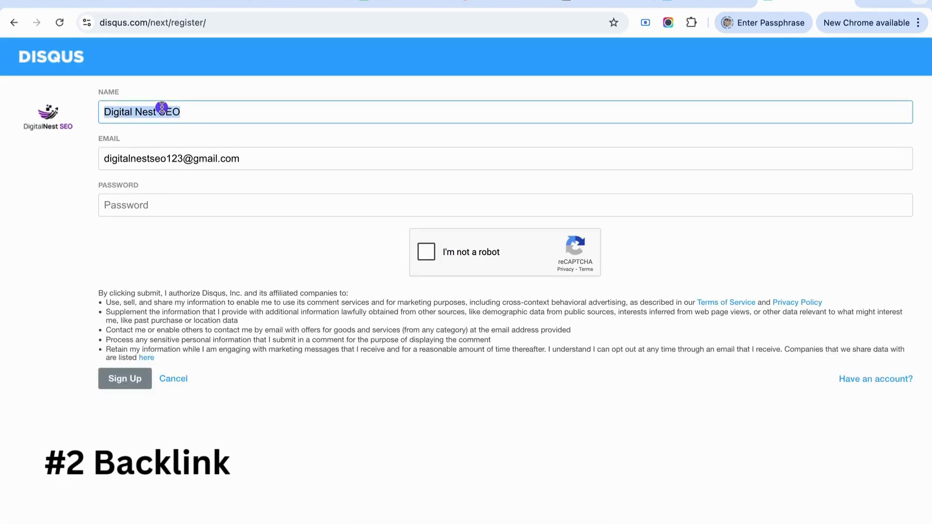
click(217, 159)
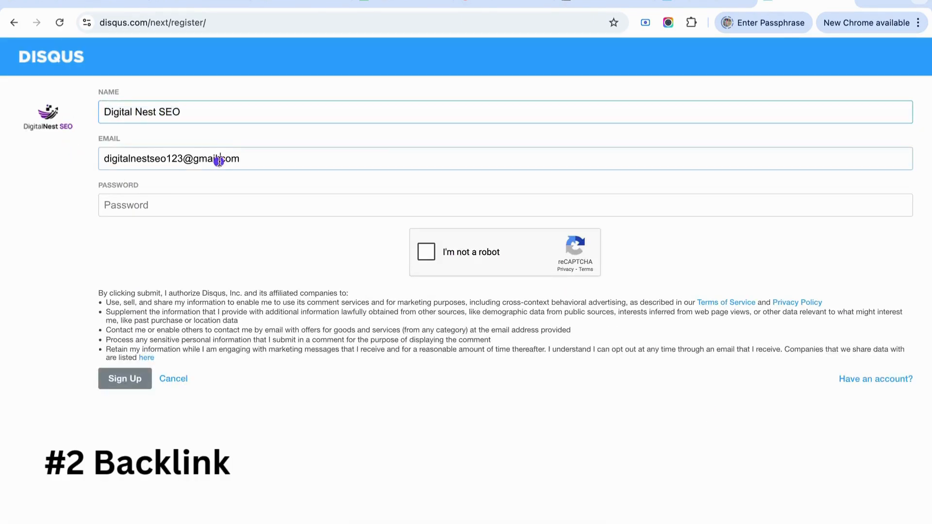
click(138, 104)
click(162, 159)
click(165, 209)
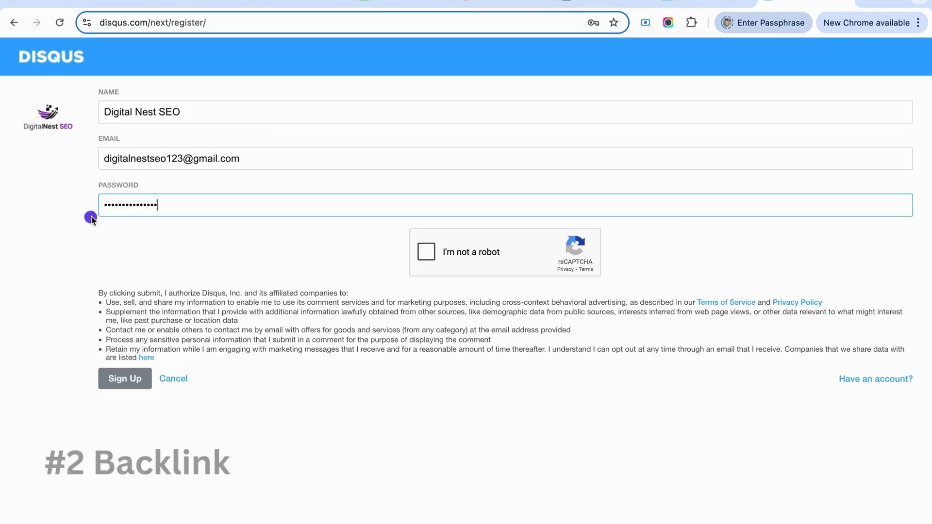
click(427, 252)
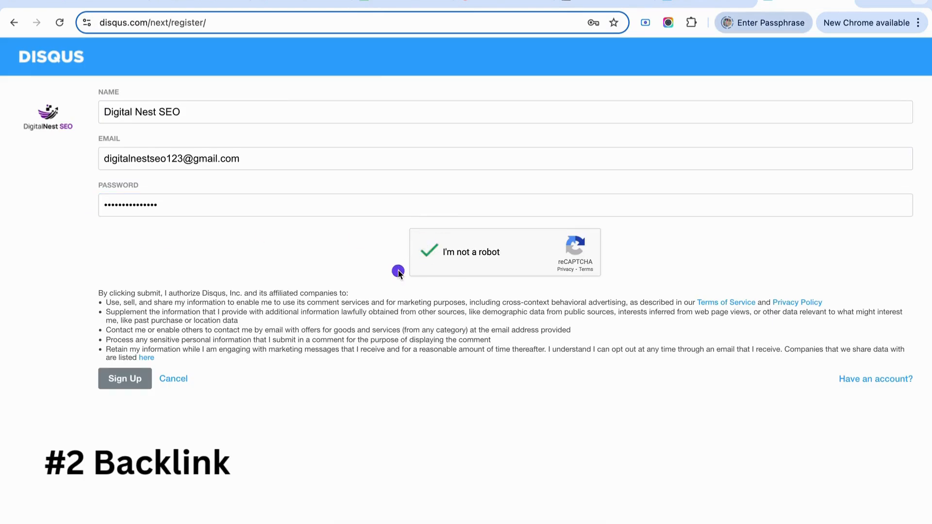
click(125, 382)
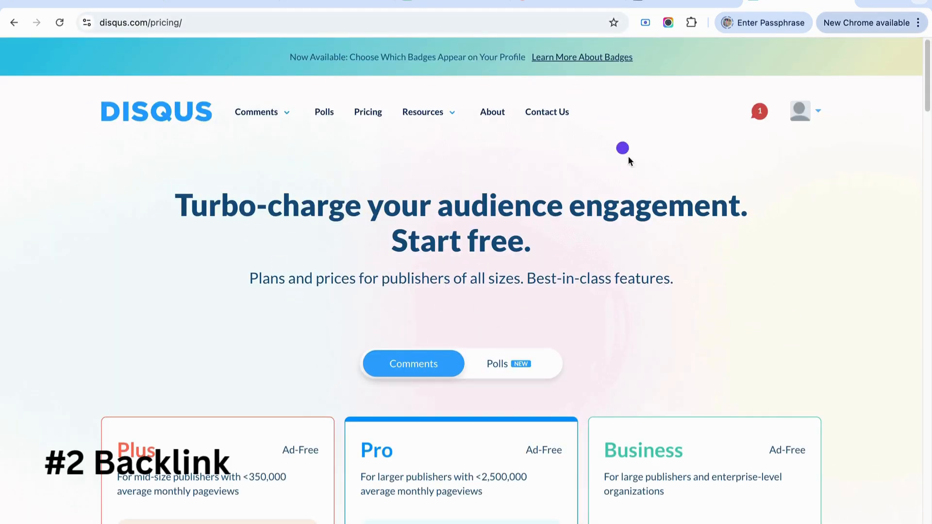
Step: Open the new account's Disqus profile and start editing its profile settings
scroll(643, 252, down, 9)
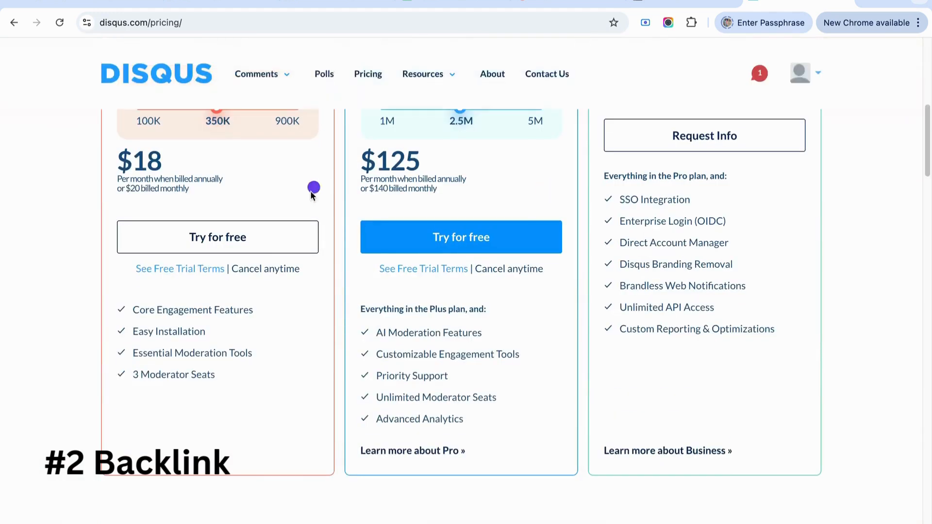
scroll(589, 267, down, 7)
scroll(589, 268, down, 5)
scroll(589, 268, up, 10)
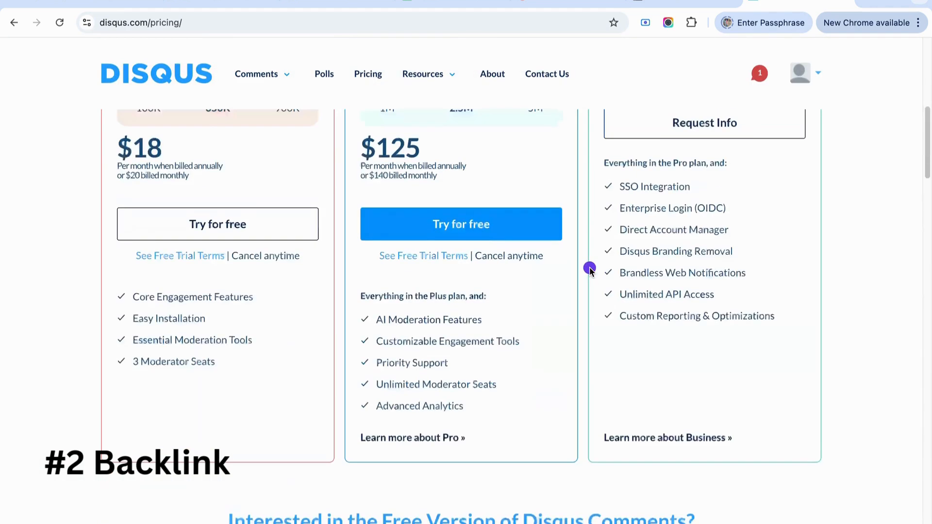
scroll(589, 268, up, 8)
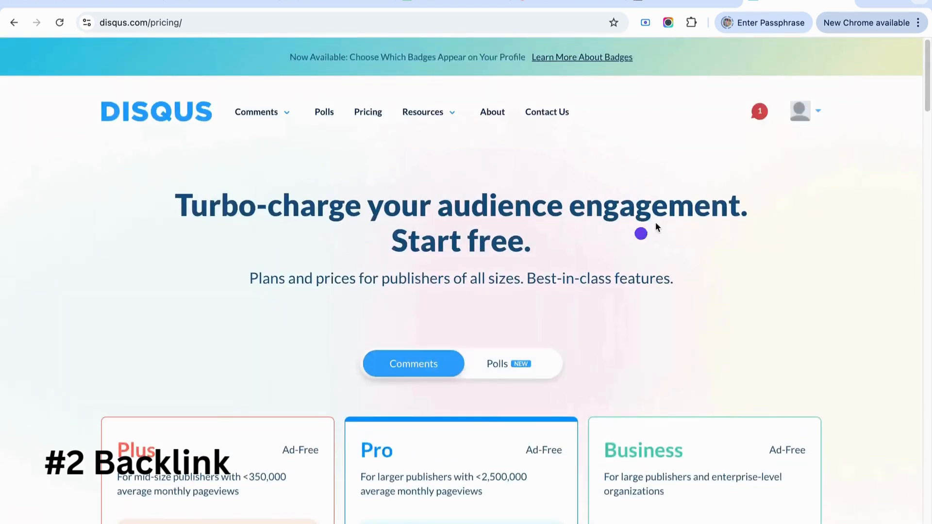
click(800, 117)
click(800, 117)
click(798, 119)
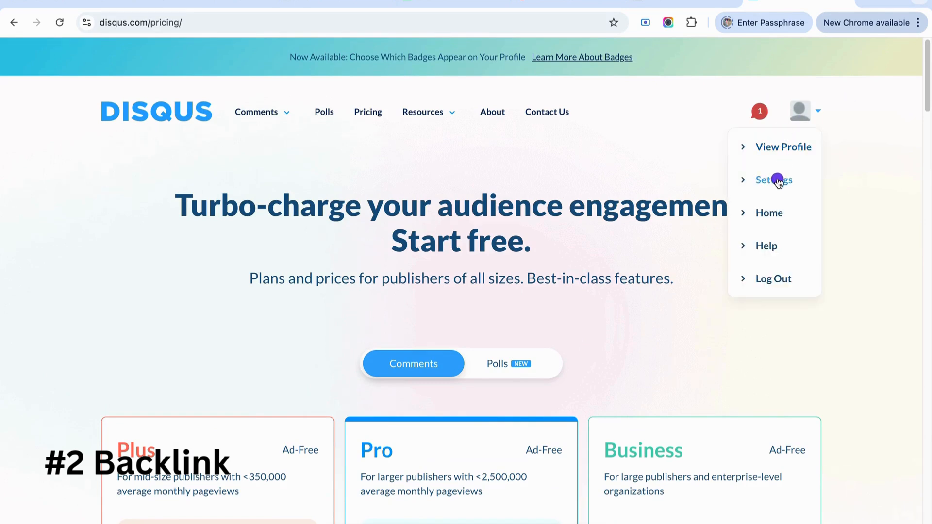
click(782, 148)
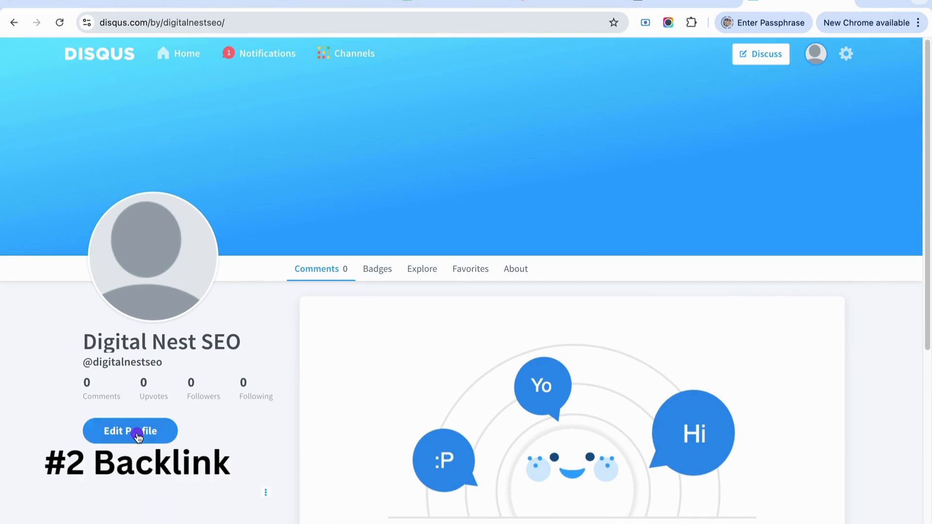
scroll(136, 401, down, 2)
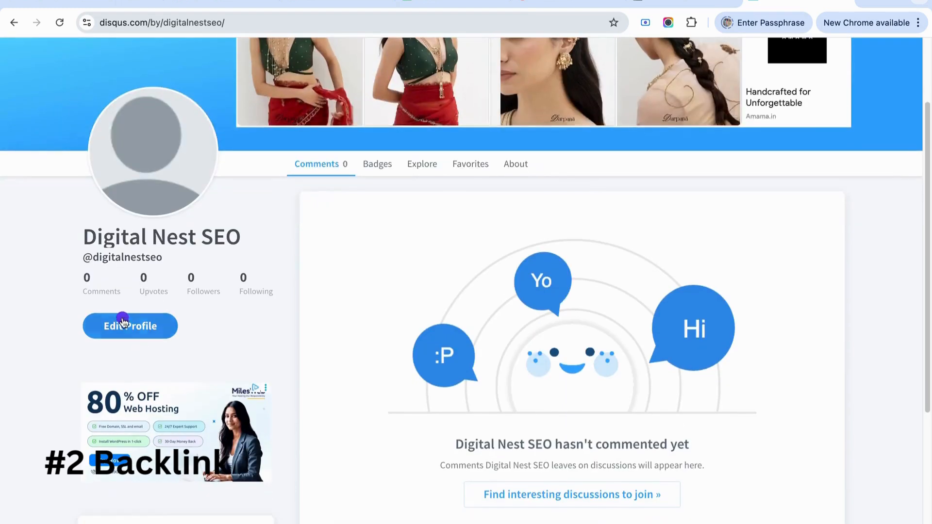
click(141, 327)
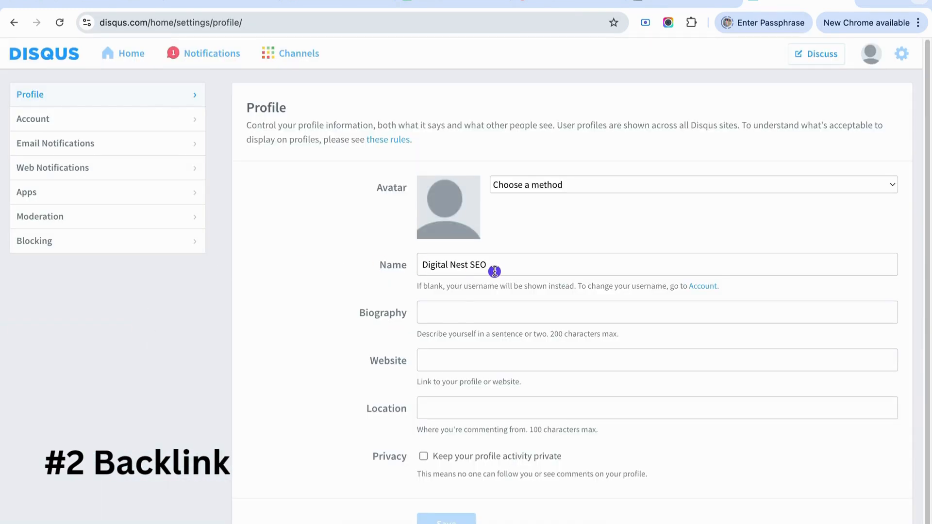
Step: Set the avatar method to Upload from computer and choose Logo.jpg as the profile picture
scroll(494, 271, down, 1)
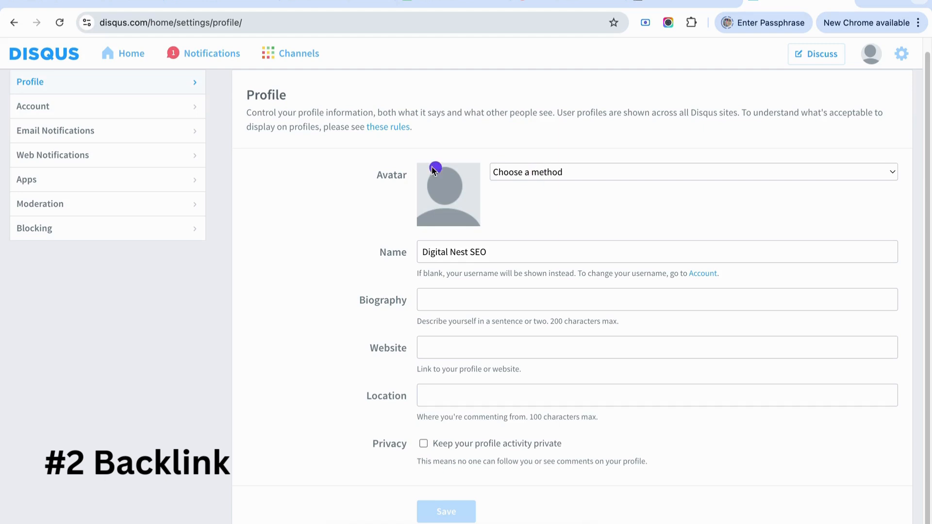
click(542, 171)
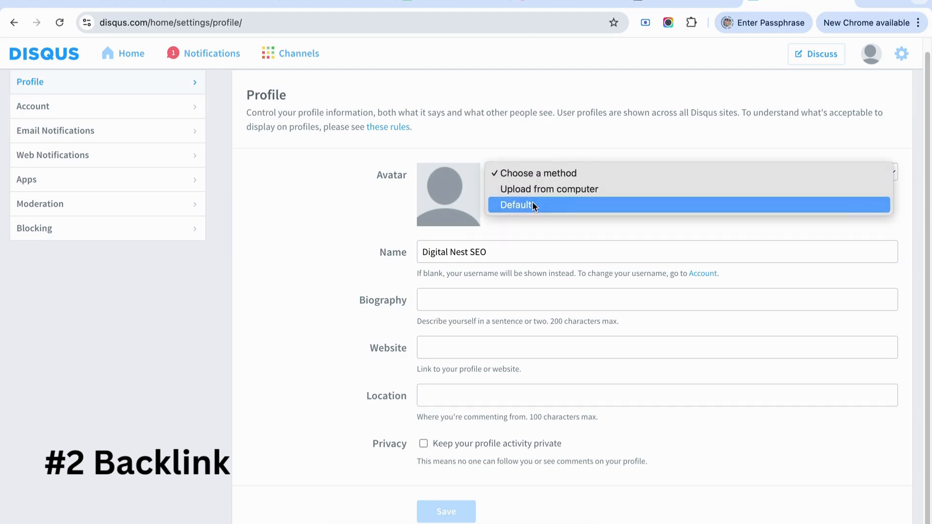
click(535, 193)
click(542, 200)
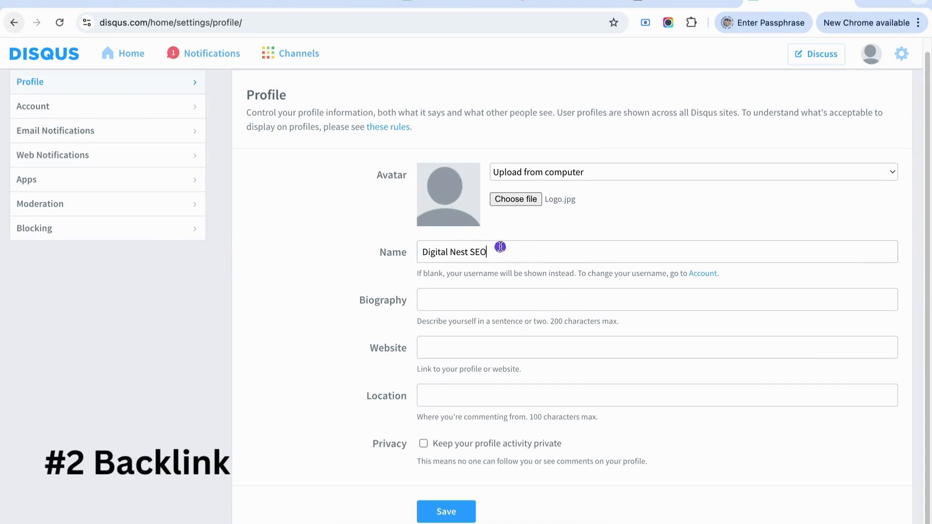
Step: Fill in the Biography with '"Welcome to DigitalNestSEO – where innovation nests, growth takes flight, and your success is our destination'
drag(497, 251, 374, 252)
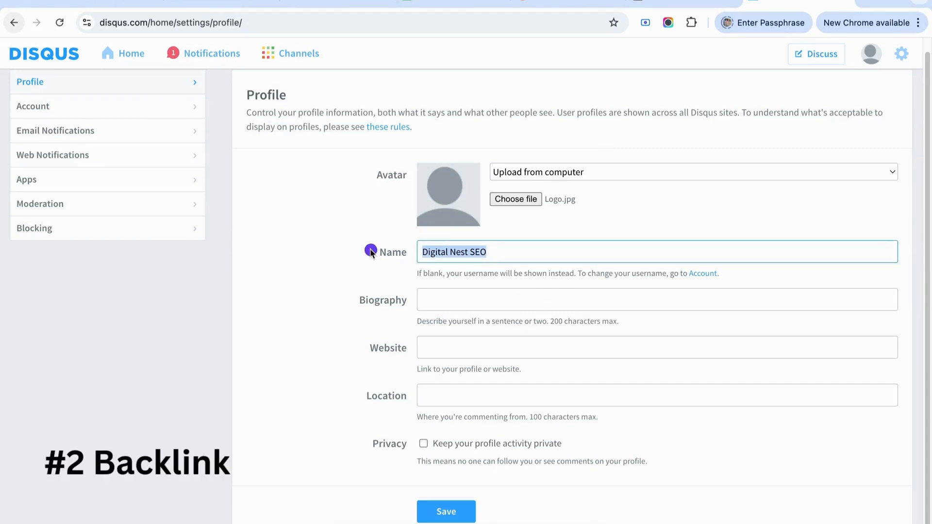
click(507, 303)
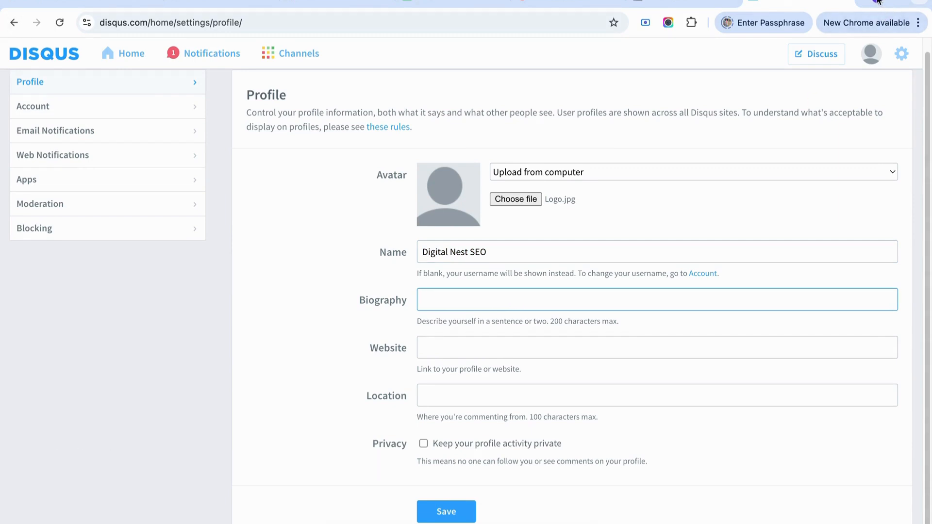
drag(549, 321, 626, 323)
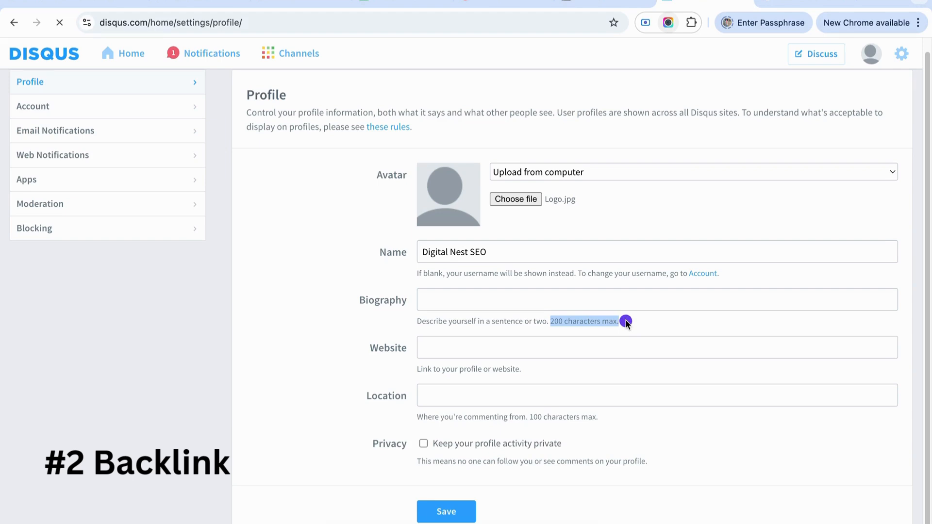
click(588, 298)
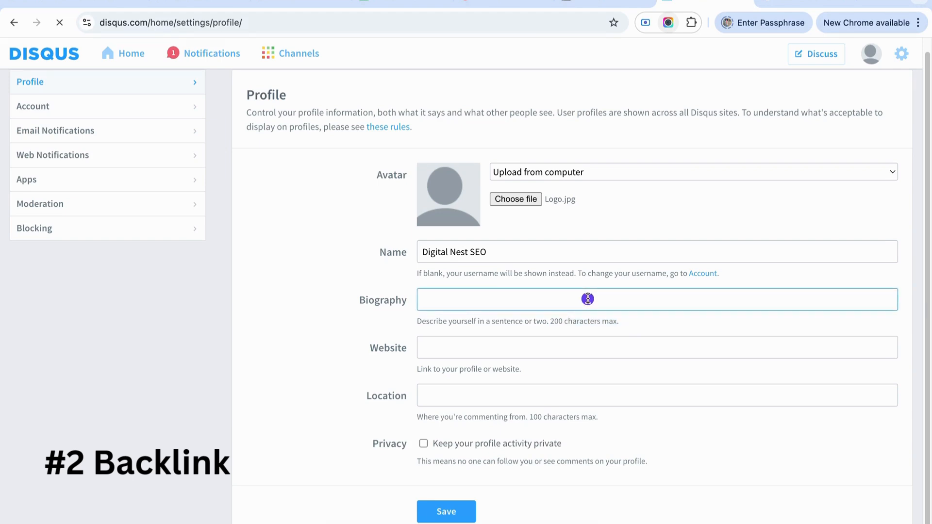
text("Welcome to DigitalNestSEO – where innovation nests, growth takes flight, and your success is our destination)
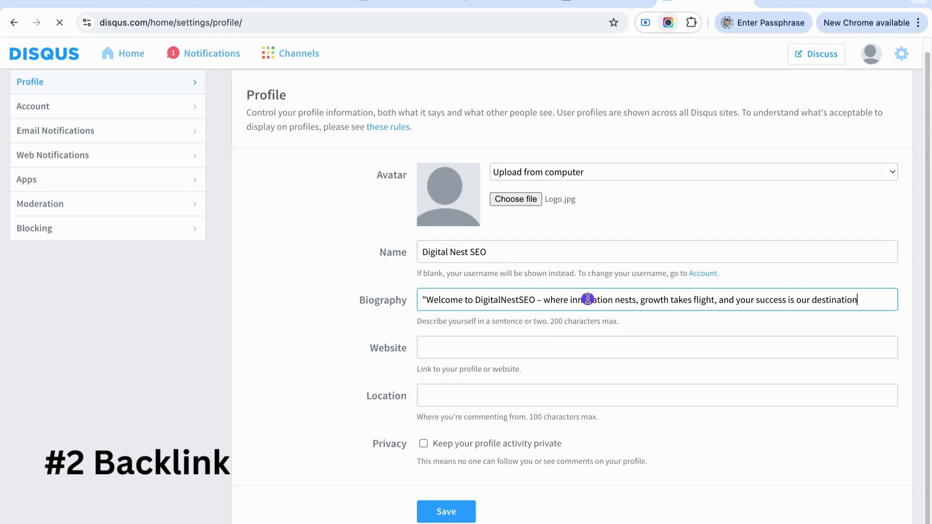
Step: Finish the Biography by adding a full stop at the end and removing the opening quotation mark
text(.)
drag(426, 300, 363, 300)
key(BackSpace)
key(Tab)
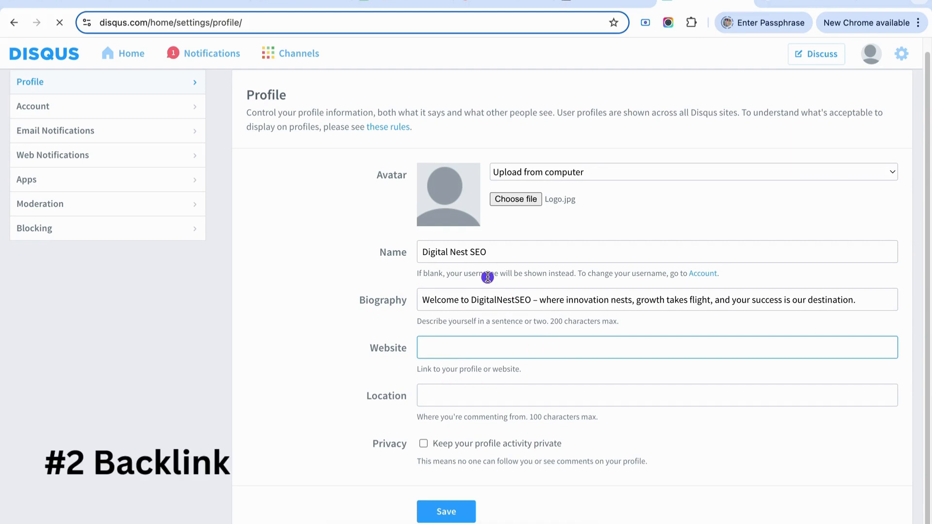
text(https://digitalnestseo.com/)
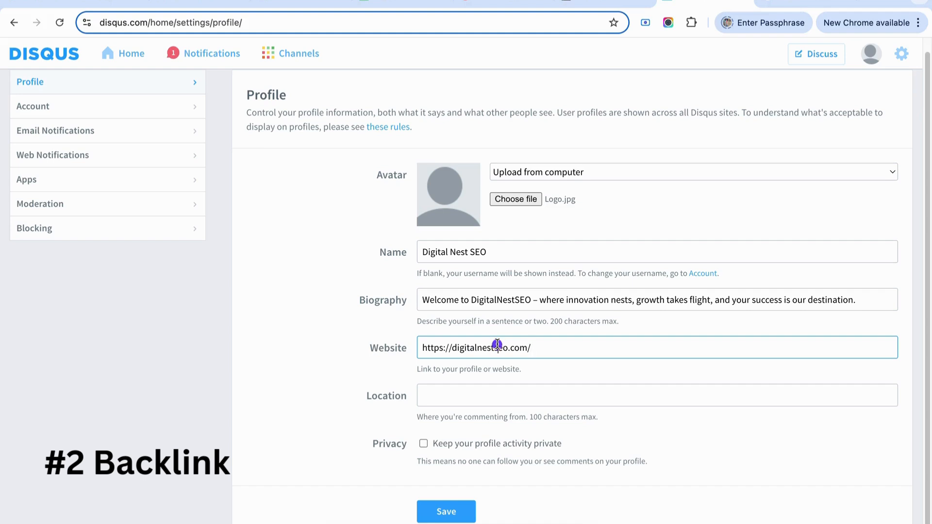
triple_click(497, 346)
click(316, 348)
drag(434, 348, 548, 349)
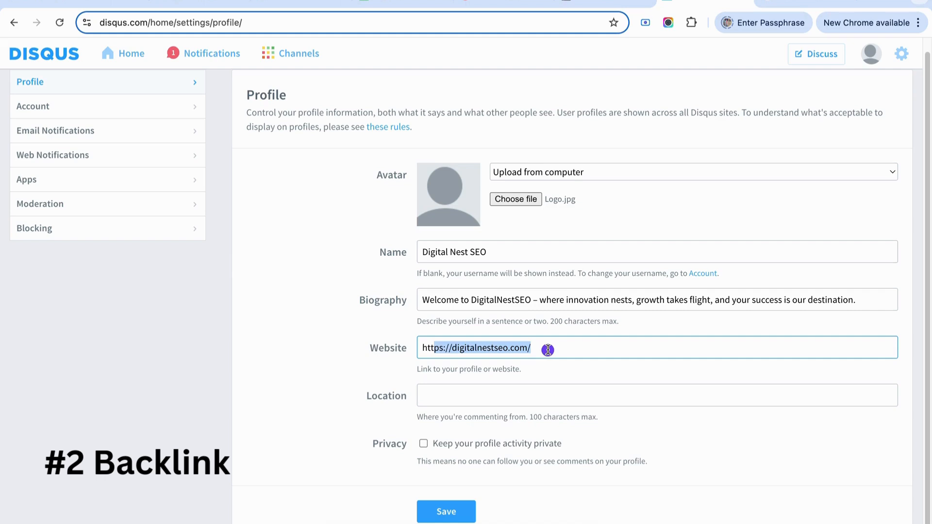
Step: Set the profile's Location to India and save the profile settings
click(537, 394)
text(India)
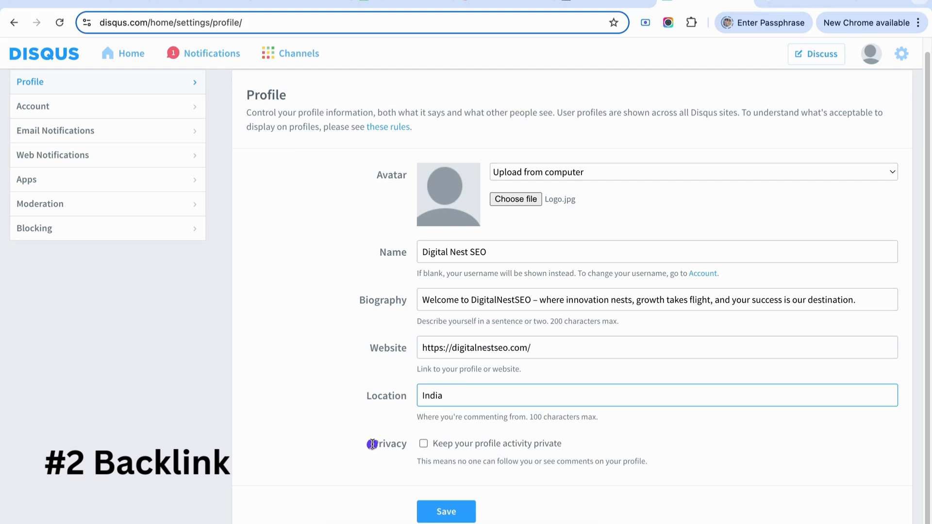
drag(372, 444, 406, 451)
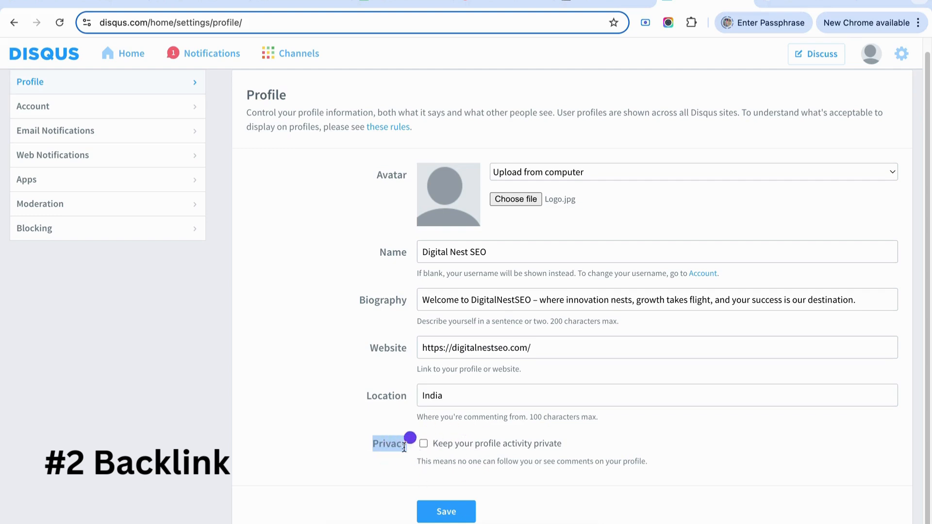
click(454, 515)
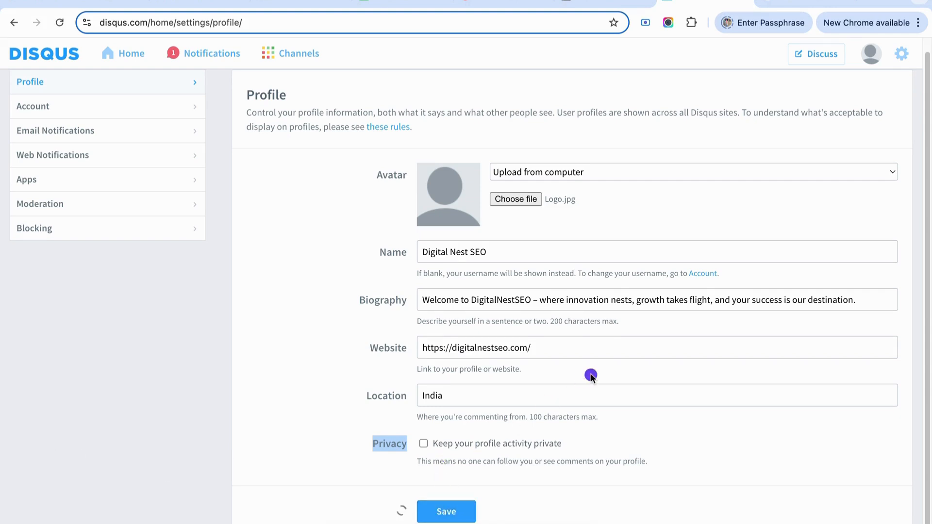
scroll(460, 310, down, 1)
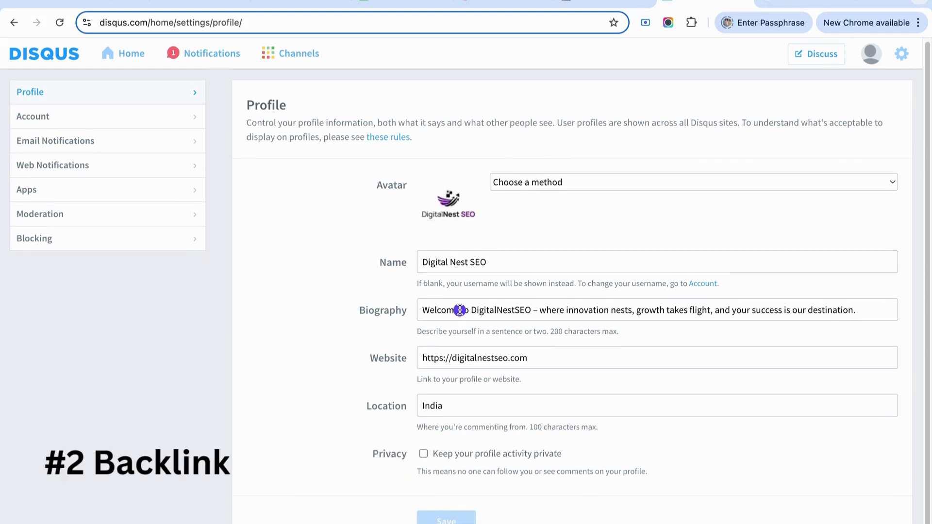
scroll(460, 310, up, 1)
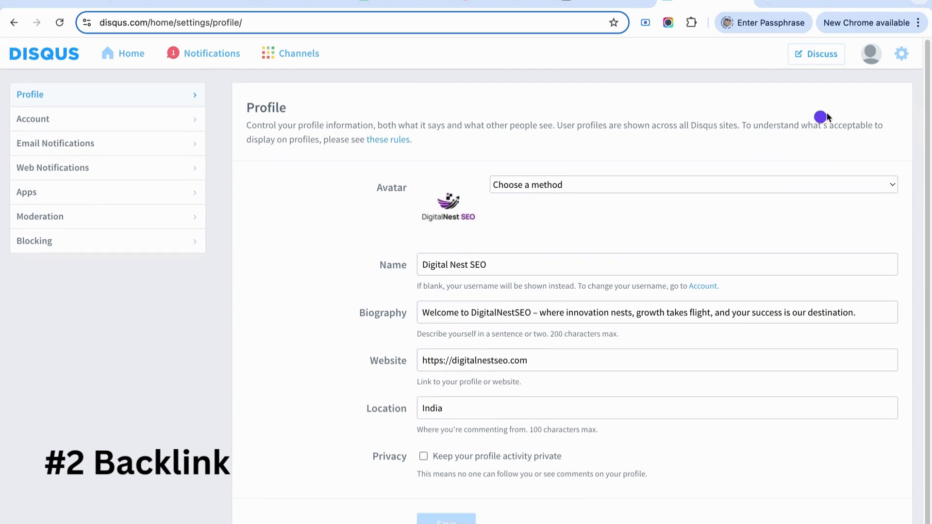
Step: Open the public Disqus profile and examine the biography, location and website link in its About section
click(872, 56)
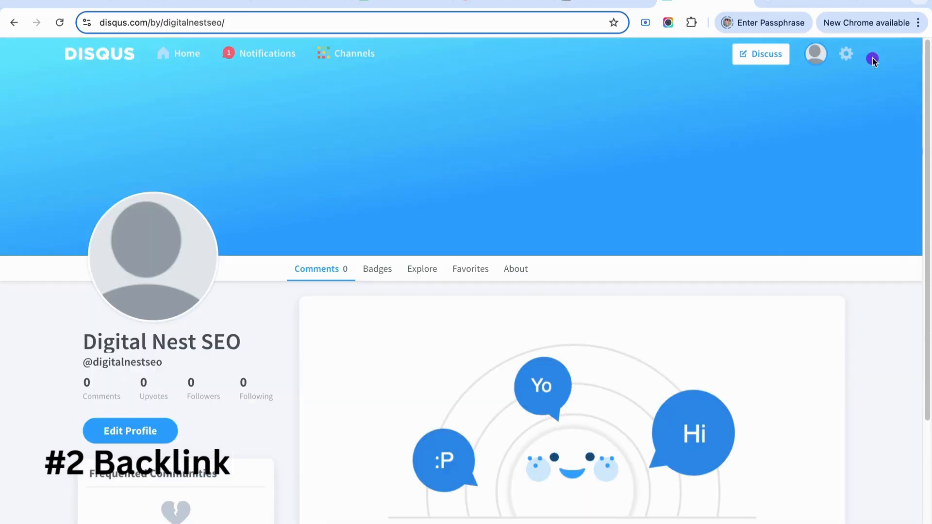
scroll(266, 221, down, 4)
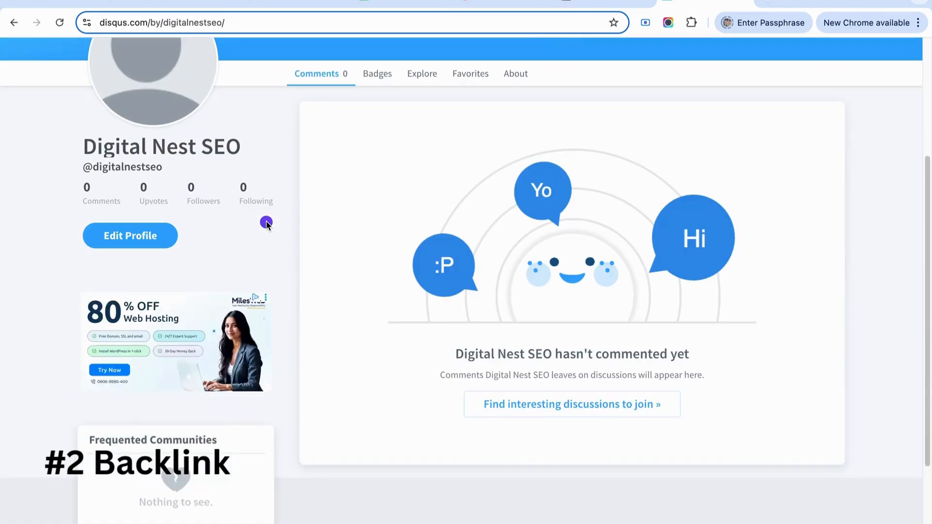
scroll(289, 258, up, 4)
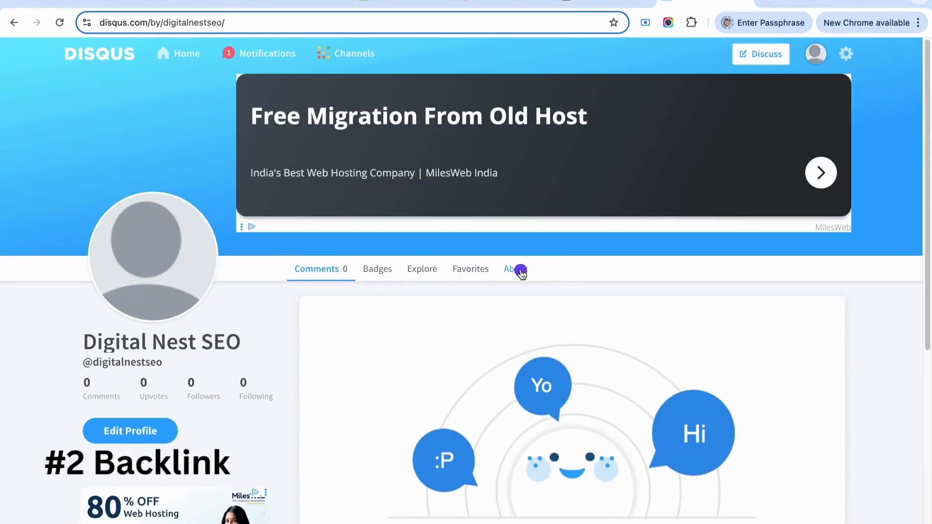
scroll(194, 301, down, 7)
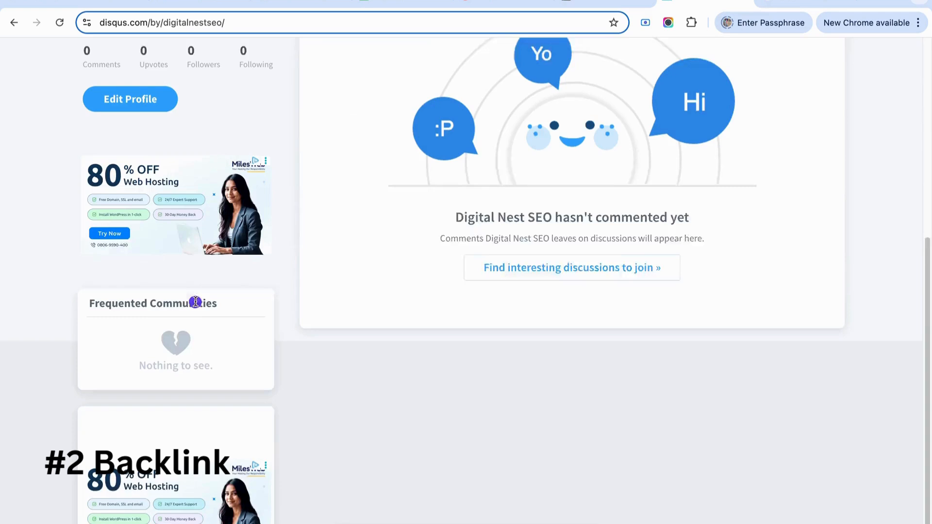
scroll(119, 257, up, 7)
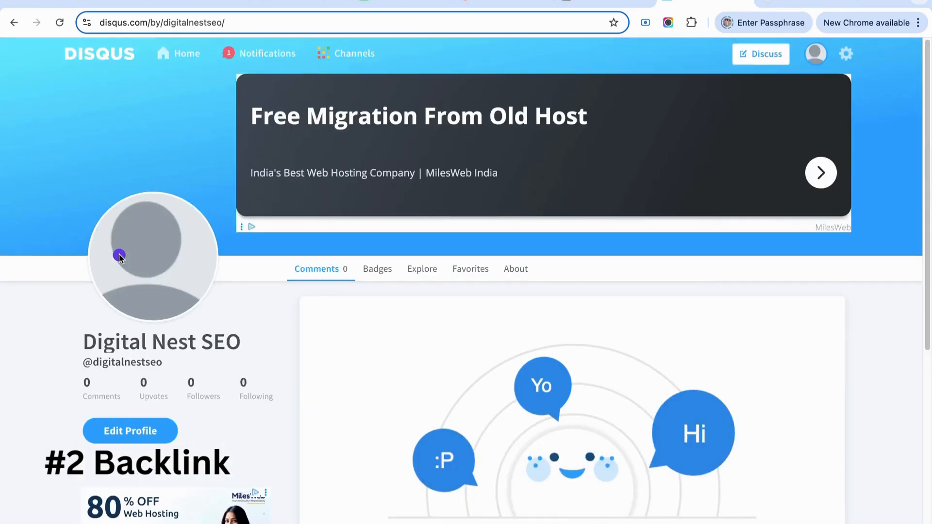
click(516, 271)
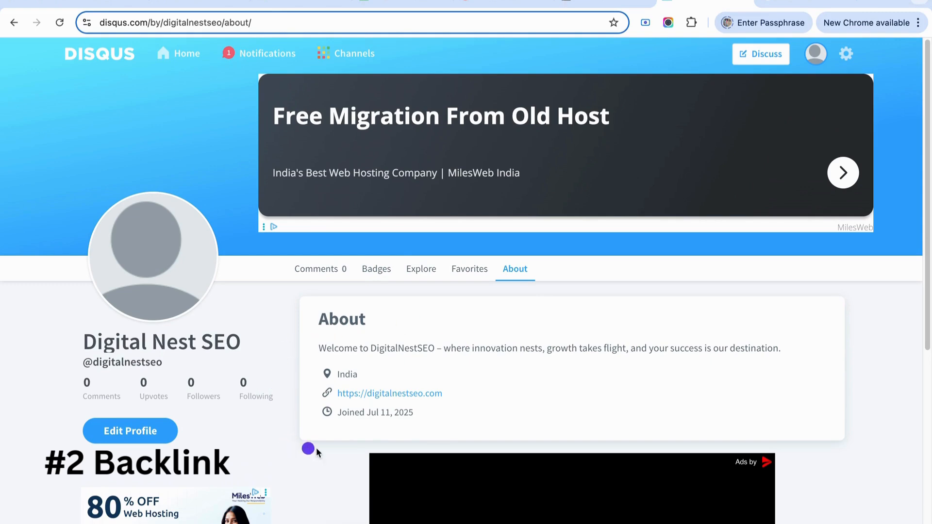
drag(308, 351, 786, 349)
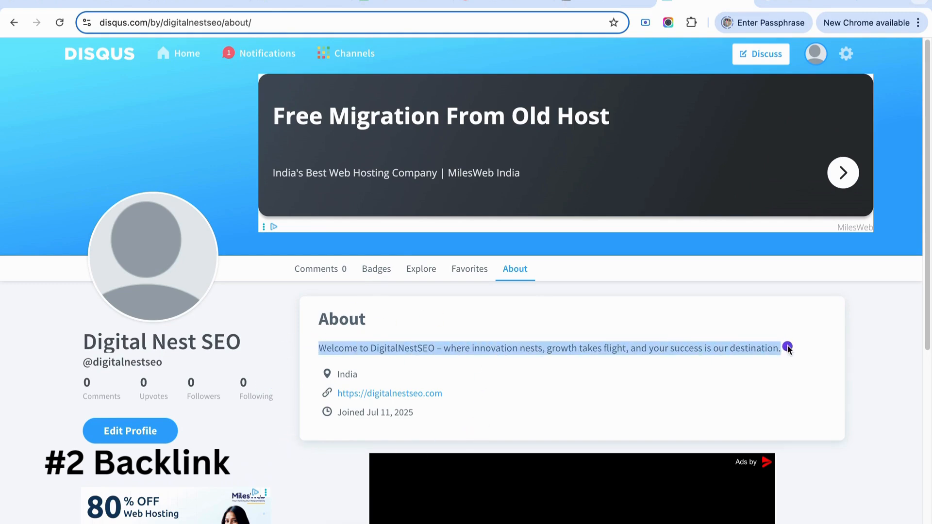
drag(539, 388, 334, 391)
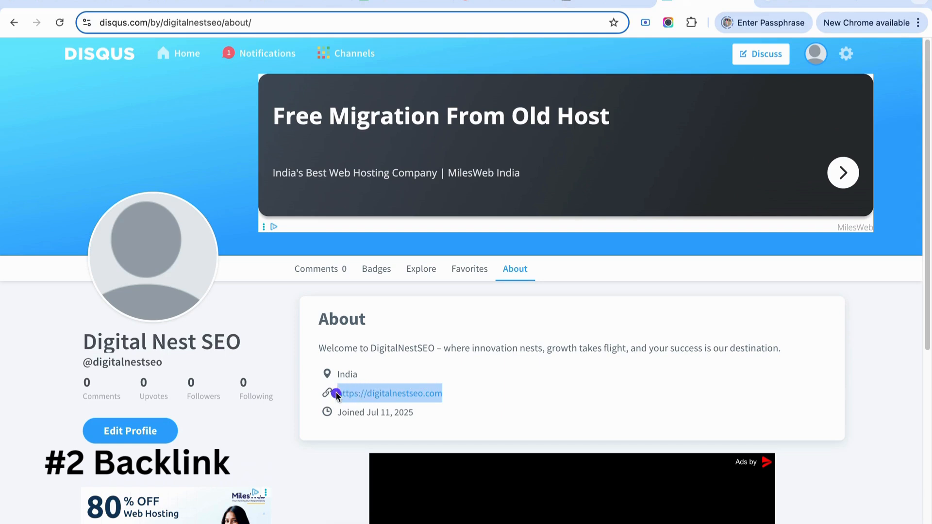
click(356, 372)
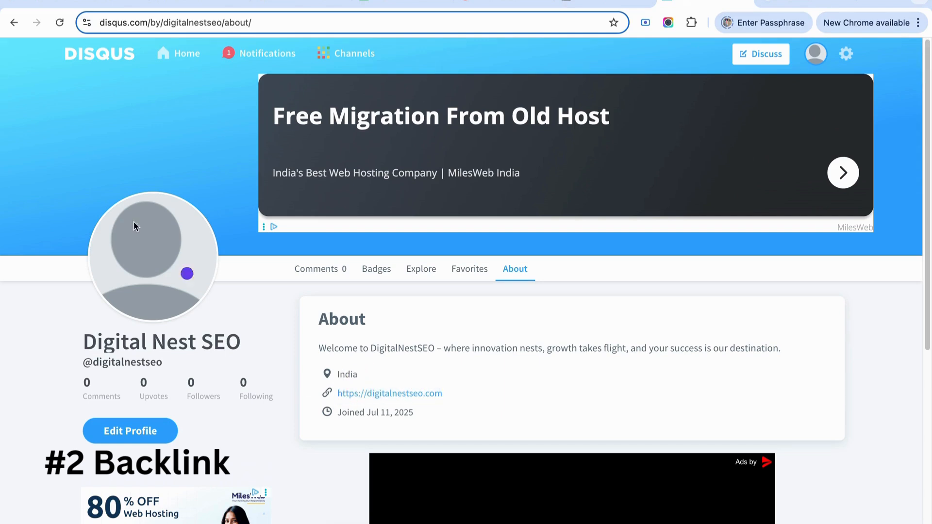
Step: Reload the profile's About page to check the uploaded logo avatar
click(138, 17)
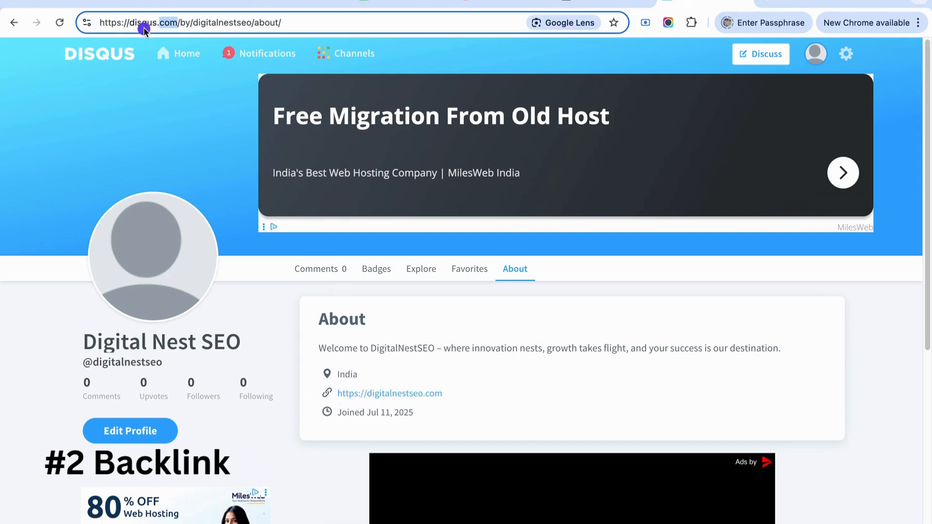
drag(229, 22, 312, 25)
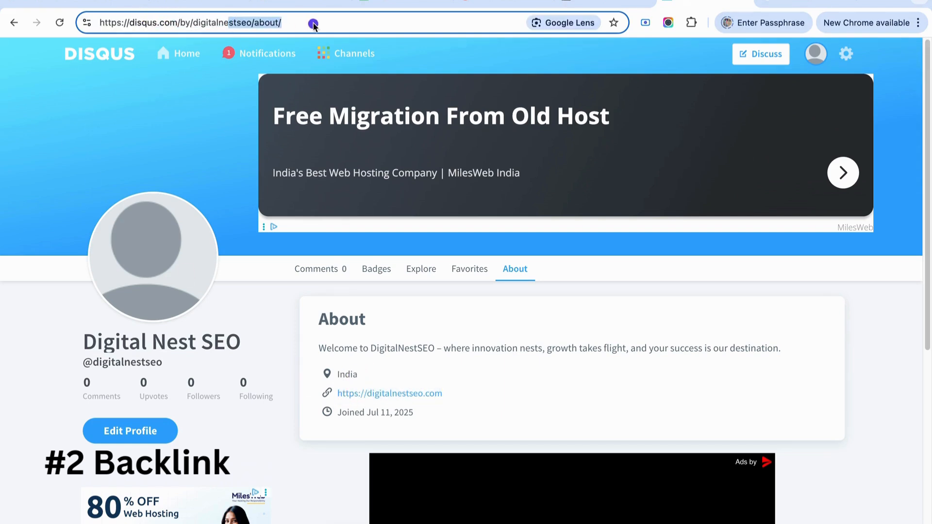
click(61, 24)
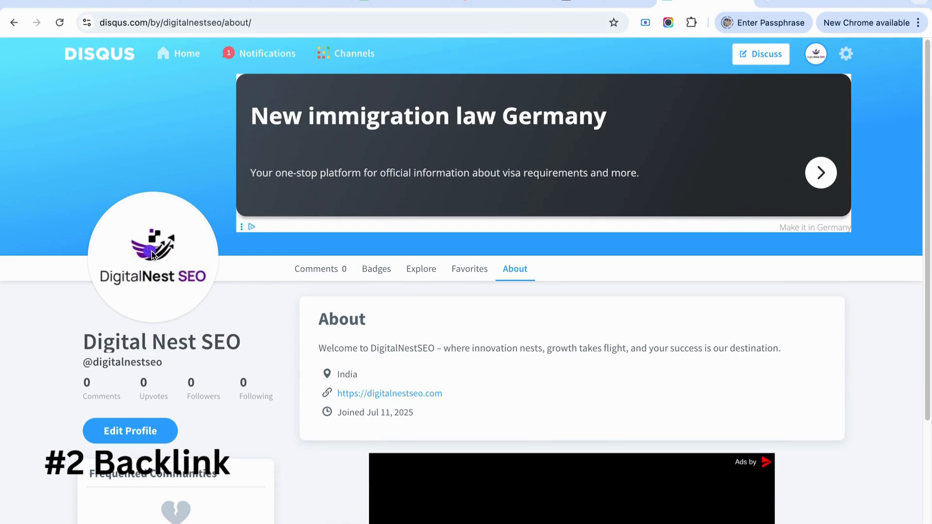
scroll(338, 388, down, 2)
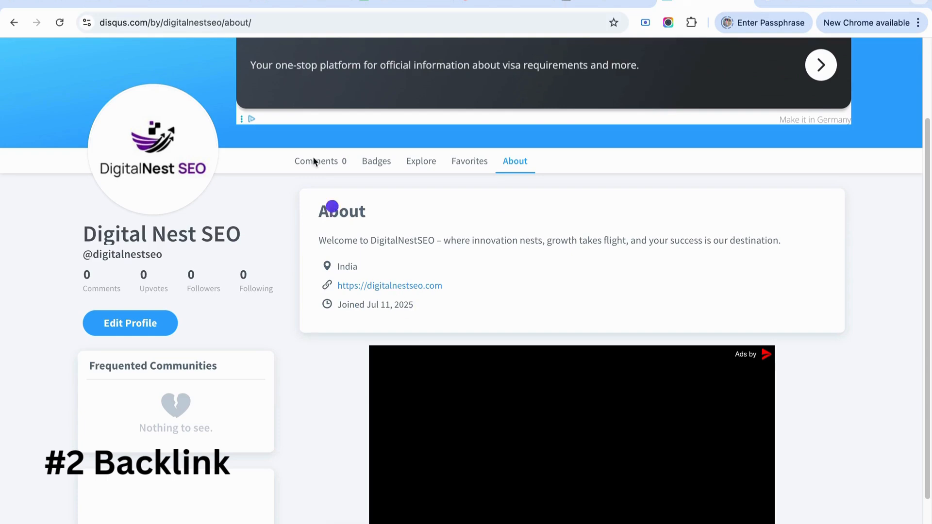
Step: Copy the full URL of the Disqus profile's About page
click(291, 27)
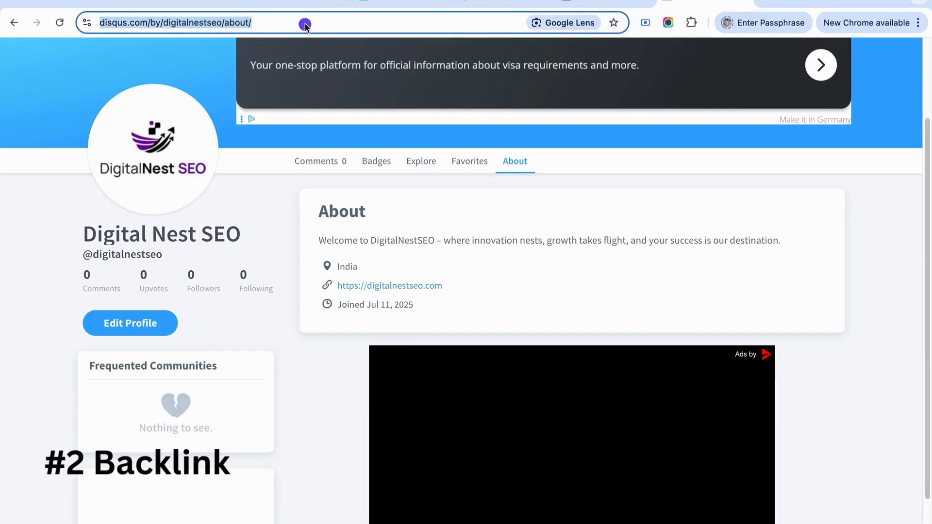
click(306, 25)
drag(389, 25, 94, 26)
key(super+c)
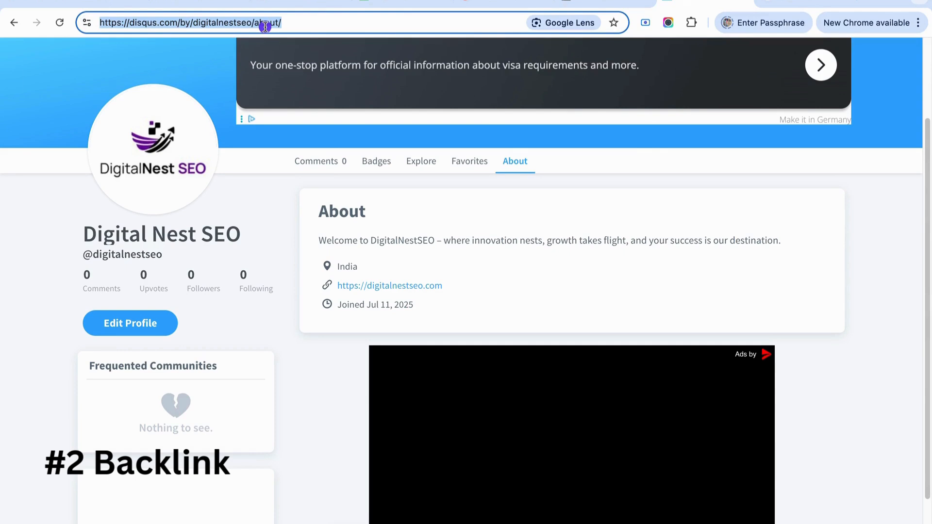
Step: Open the copied Disqus profile URL in a new incognito window and look over the public page
click(918, 23)
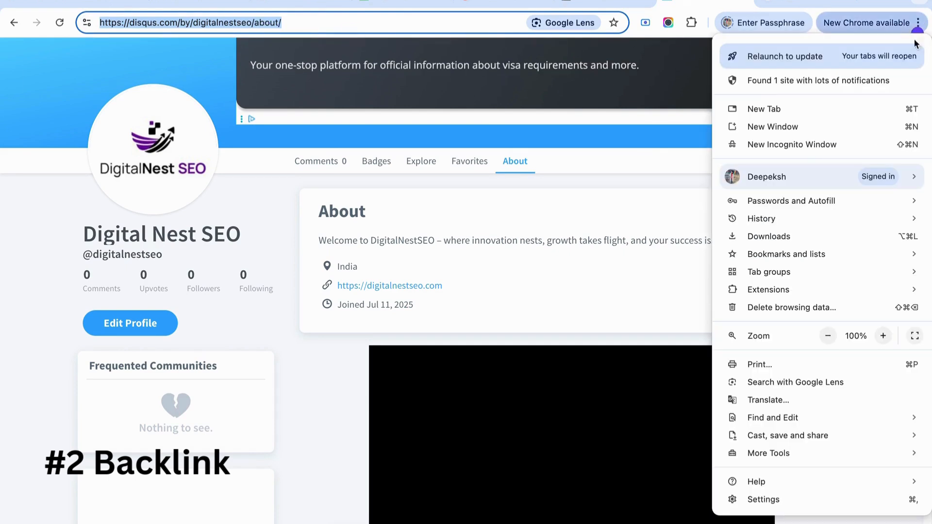
click(806, 145)
key(super+v)
key(Return)
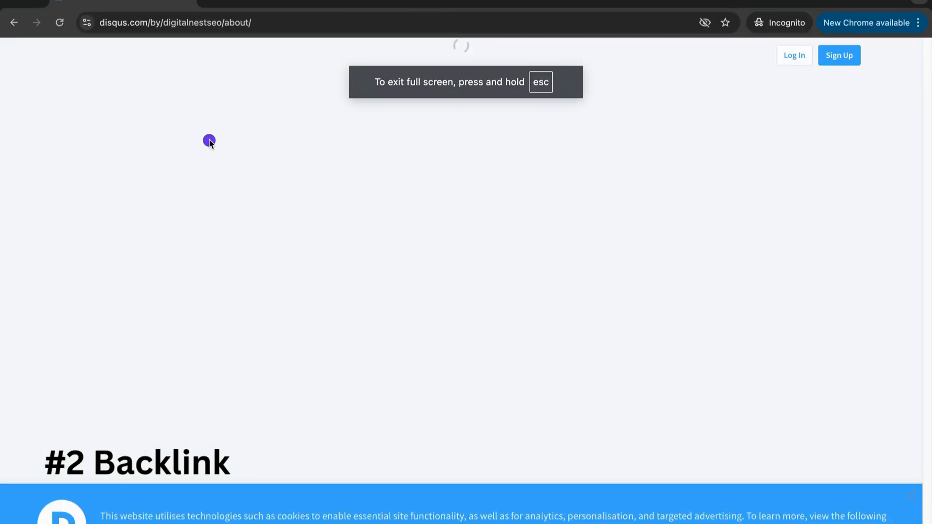
scroll(452, 284, down, 2)
scroll(452, 285, up, 2)
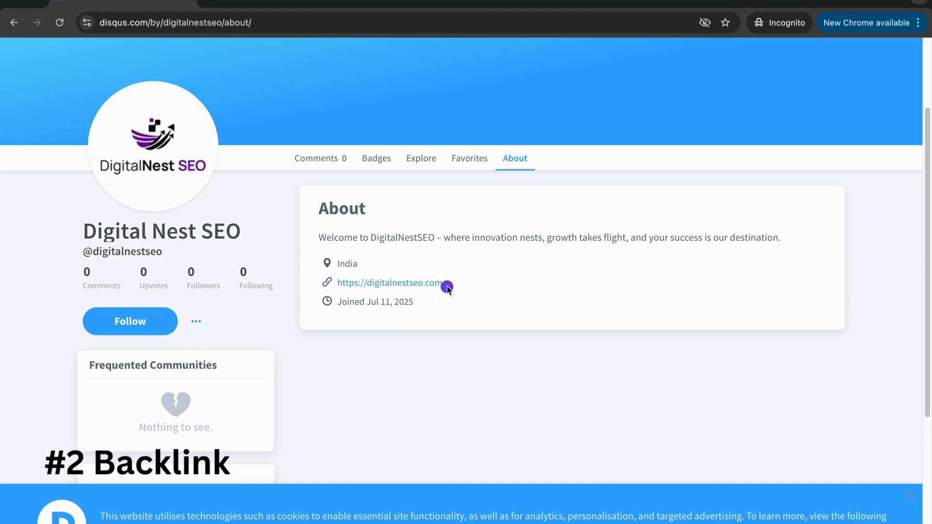
Step: Inspect the HTML of the digitalnestseo.com link in the About section to check its rel attributes
right_click(393, 287)
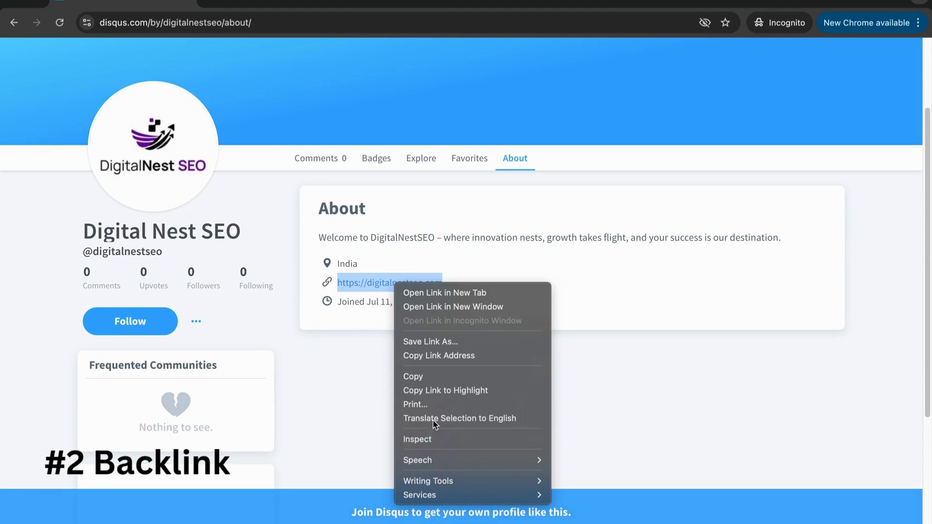
right_click(378, 286)
click(415, 436)
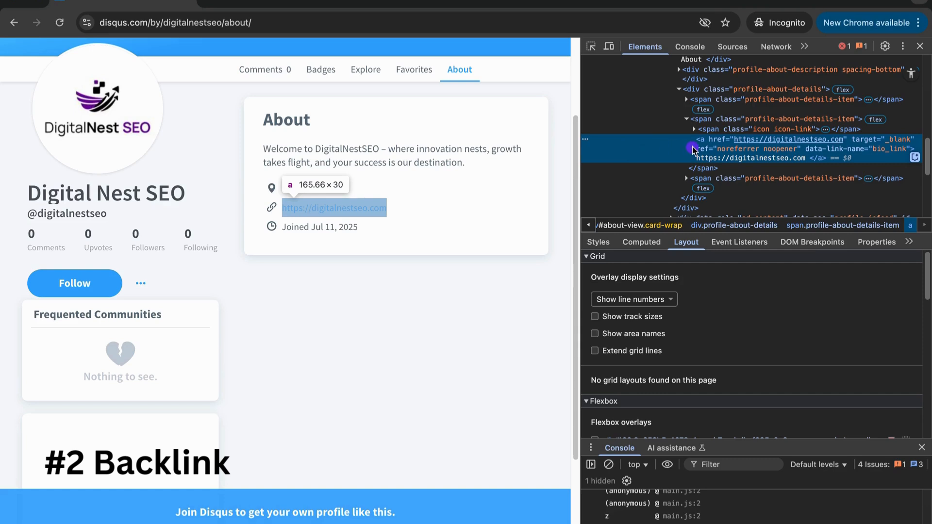
Step: Switch to the Digital Nest SEO sheet and record the Disqus profile URL as the Backlink Live Status in C31
click(170, 24)
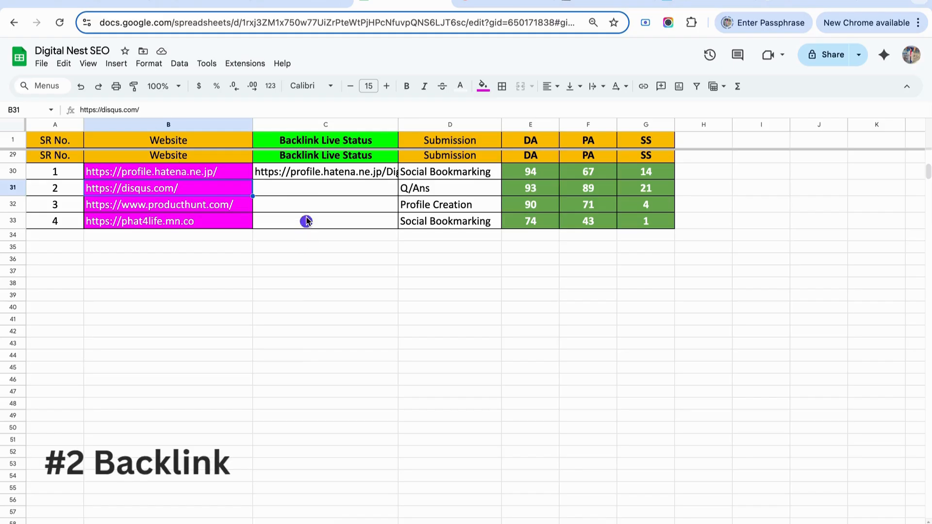
click(306, 191)
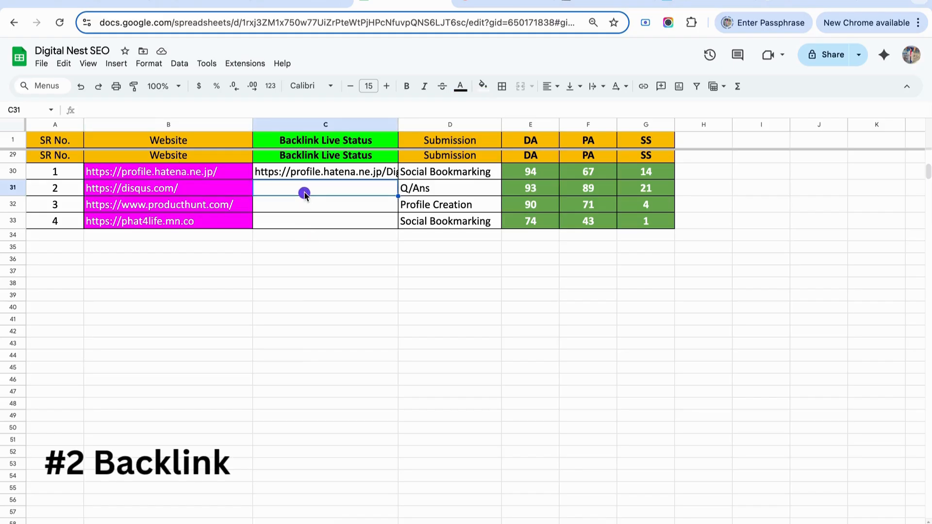
text(https://disqus.com/by/digitalnestseo/)
drag(268, 171, 300, 189)
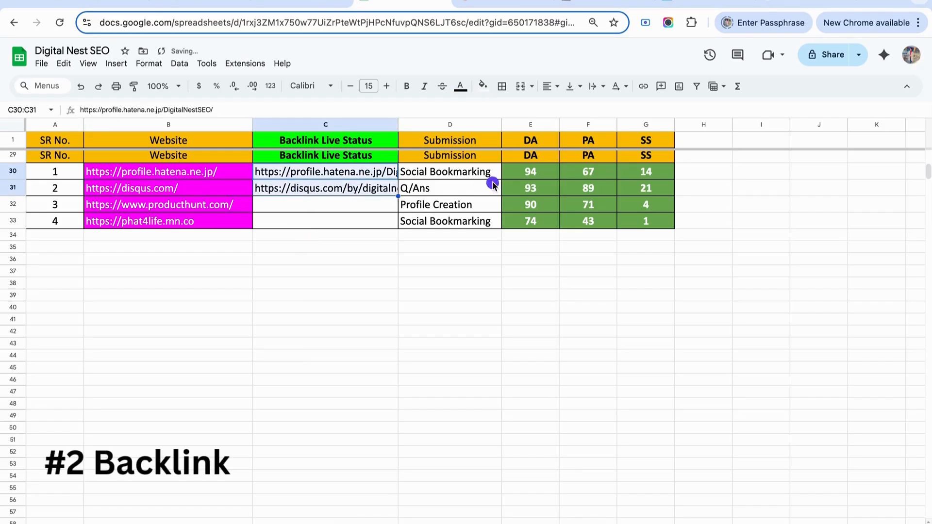
drag(528, 174, 531, 189)
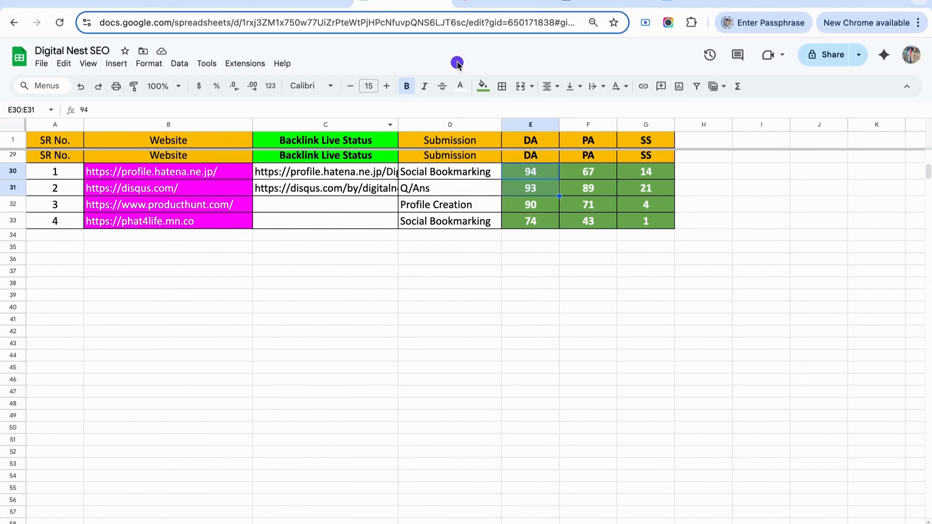
Step: Copy the Product Hunt address in B32, view the Product Hunt homepage and return to the sheet
click(201, 203)
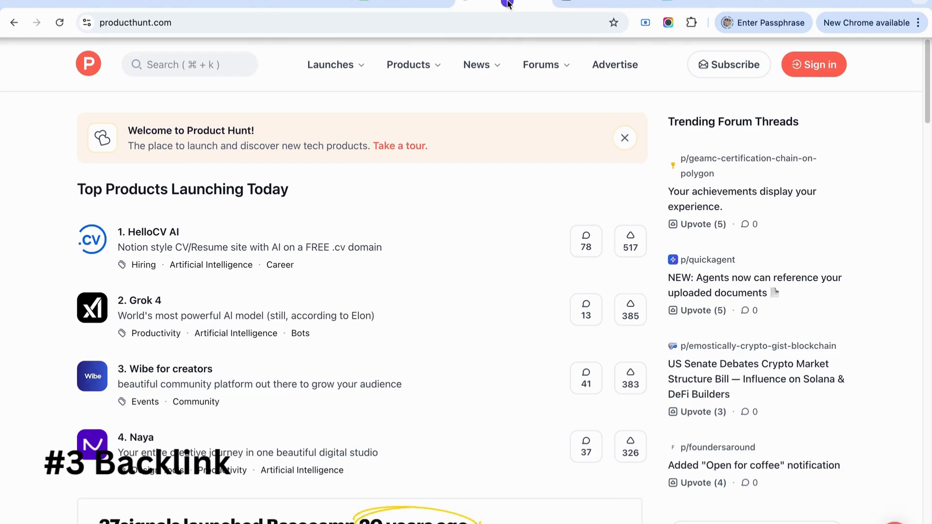
mouse_move(437, 63)
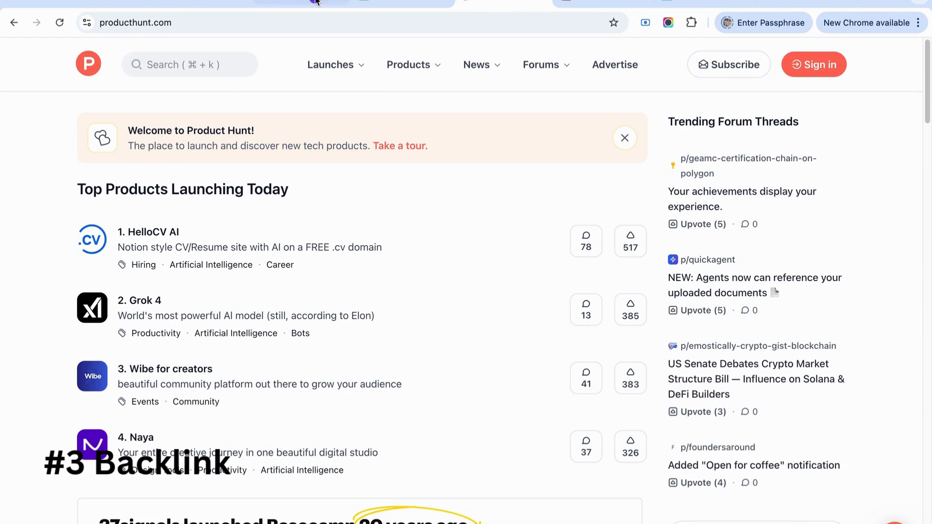
key(ctrl+shift+Tab)
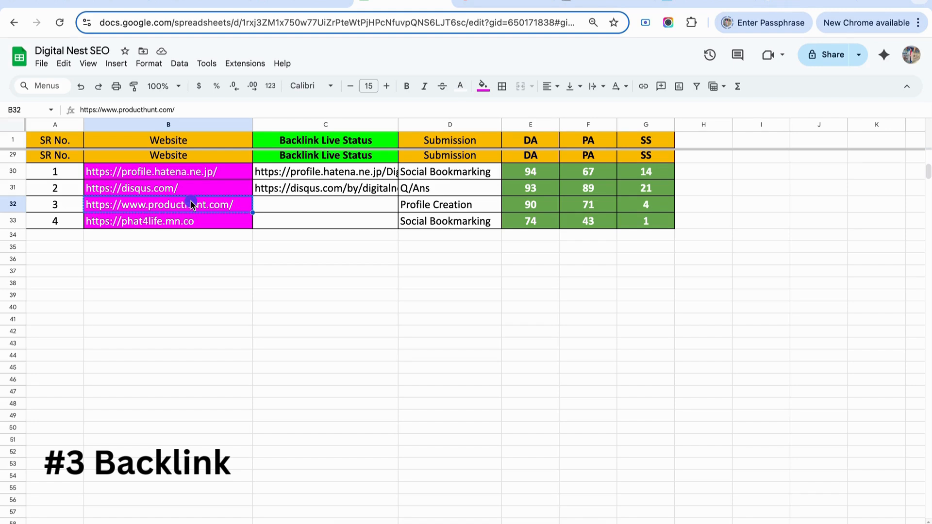
Step: Switch to the Product Hunt homepage and look over today's top product launches and trending forum threads
click(490, 2)
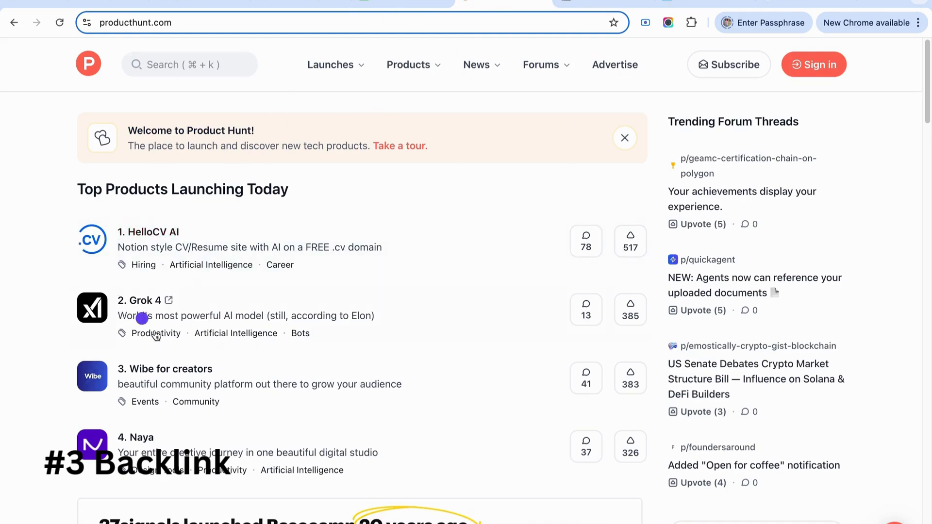
scroll(281, 336, down, 10)
scroll(281, 335, up, 10)
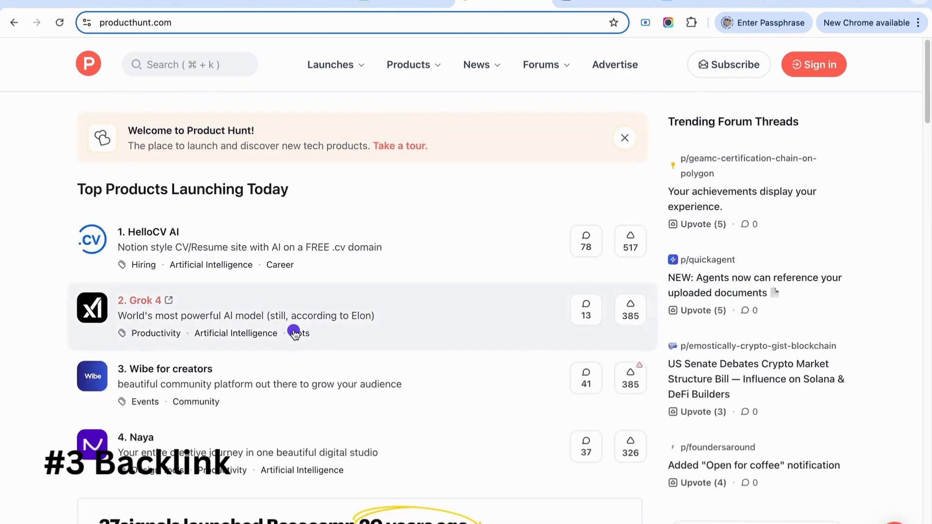
scroll(293, 333, down, 2)
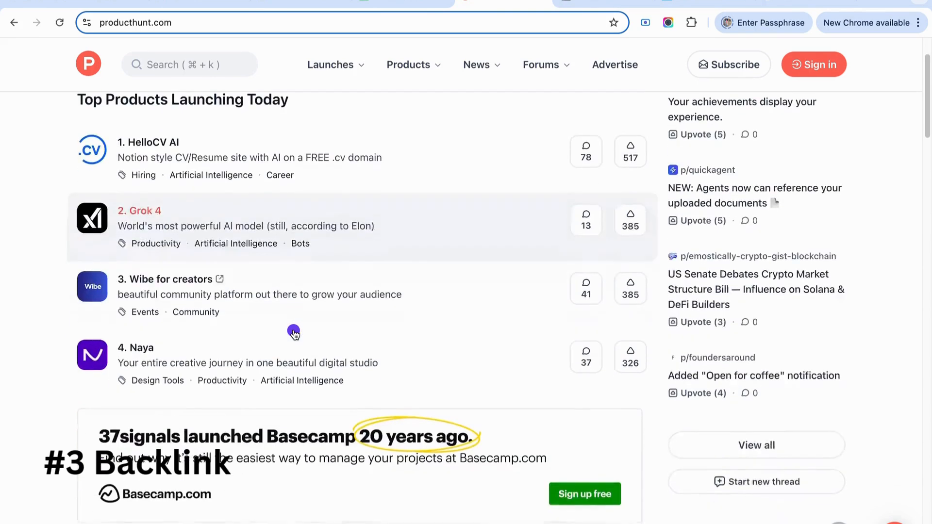
scroll(293, 333, up, 2)
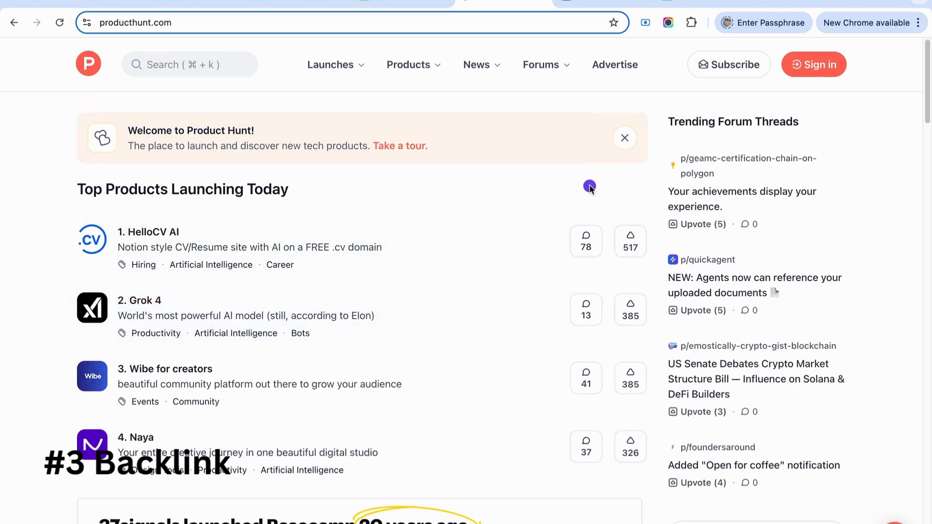
scroll(311, 280, down, 5)
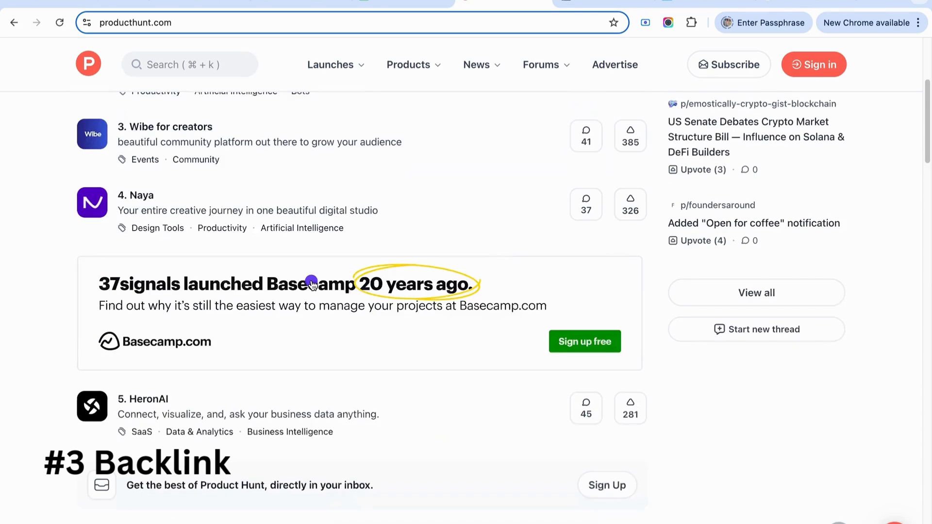
scroll(313, 286, down, 7)
scroll(313, 289, up, 12)
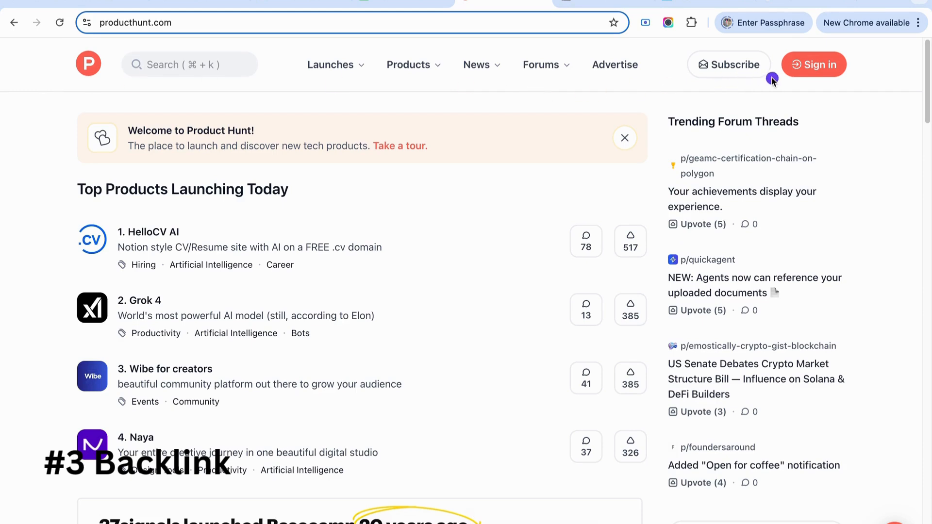
Step: Sign up on Product Hunt by signing in with the Google account
double_click(214, 22)
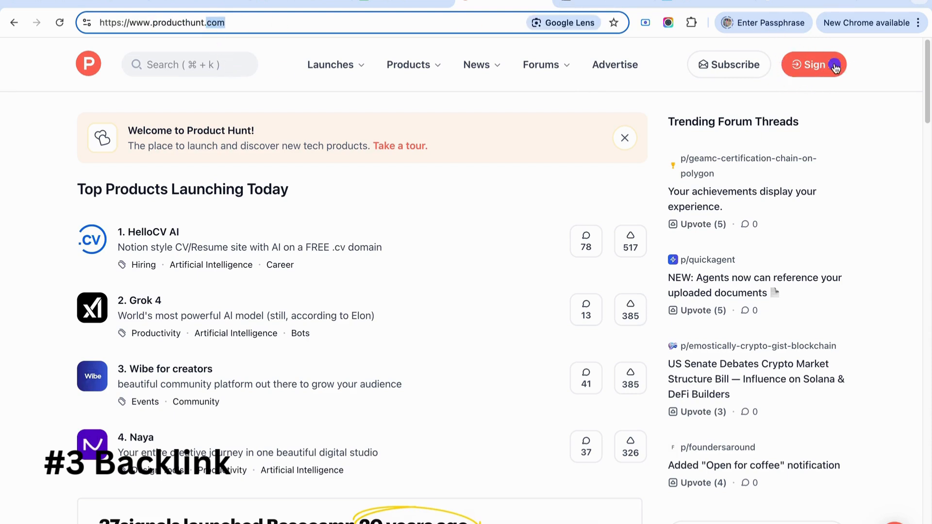
click(440, 20)
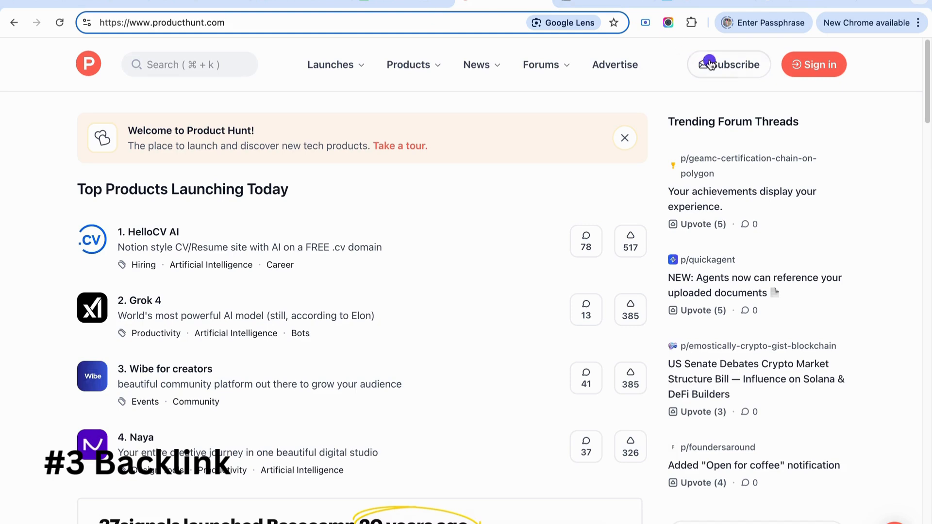
click(831, 66)
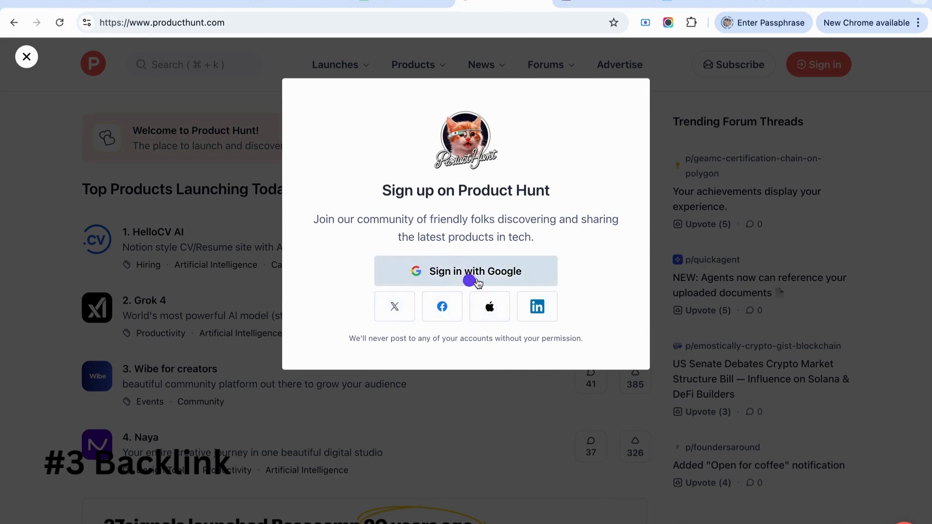
click(500, 271)
click(728, 424)
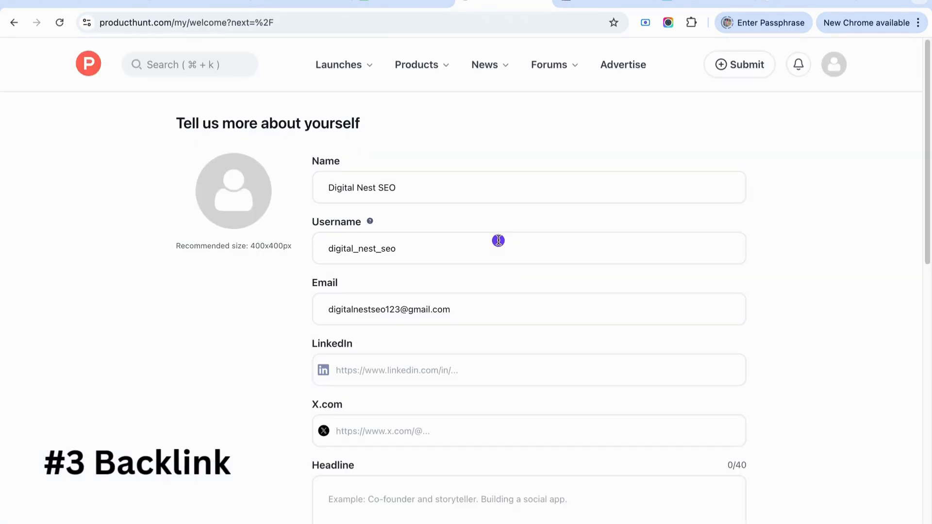
Step: Check the prefilled name, username and email in the sign-up form, and add the LinkedIn profile URL and DigitalNest SEO logo
click(388, 189)
key(super+a)
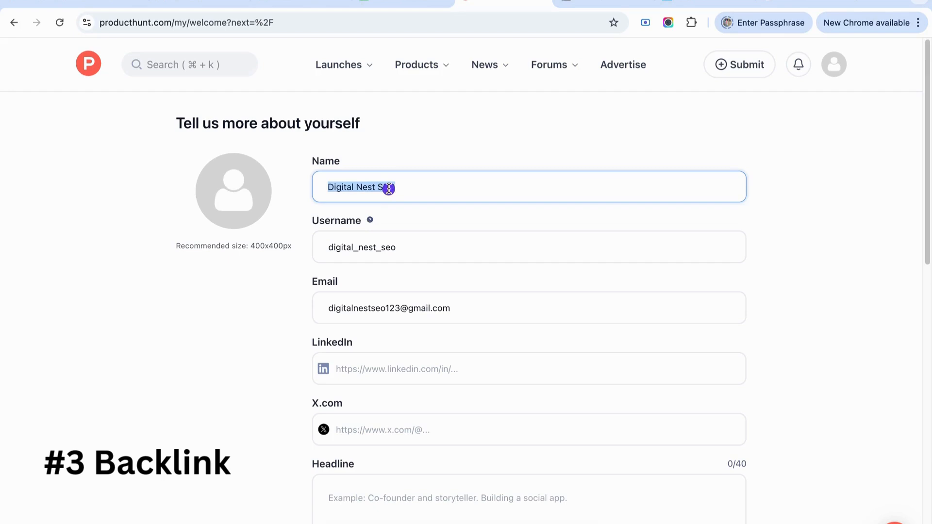
drag(330, 189, 433, 189)
click(455, 253)
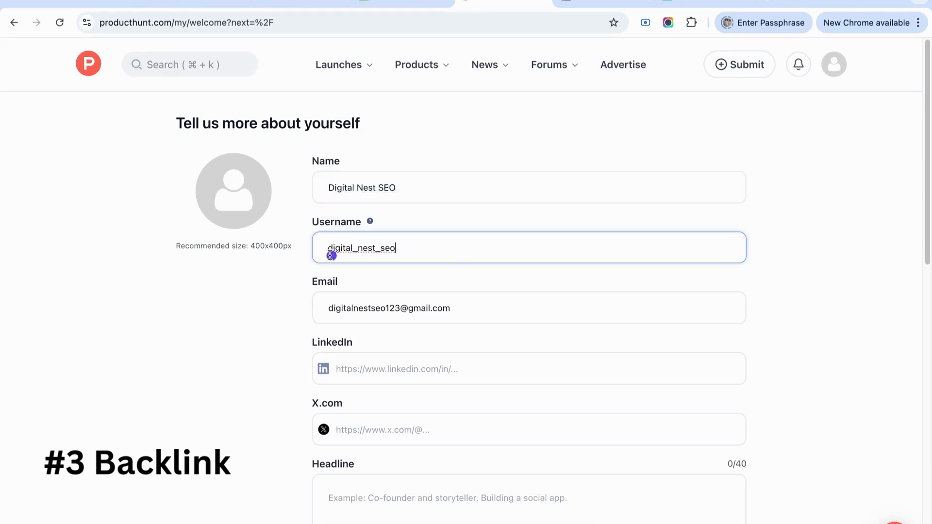
double_click(341, 245)
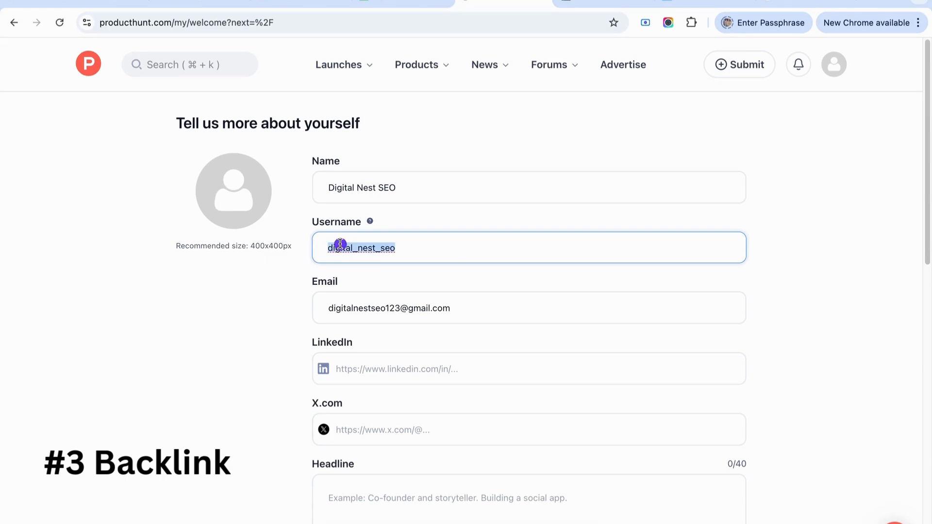
drag(368, 309, 485, 310)
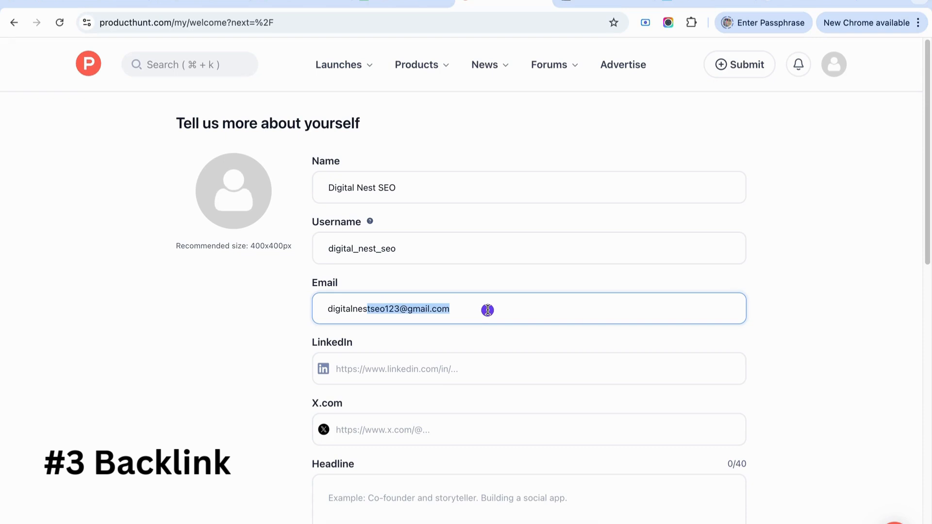
click(443, 372)
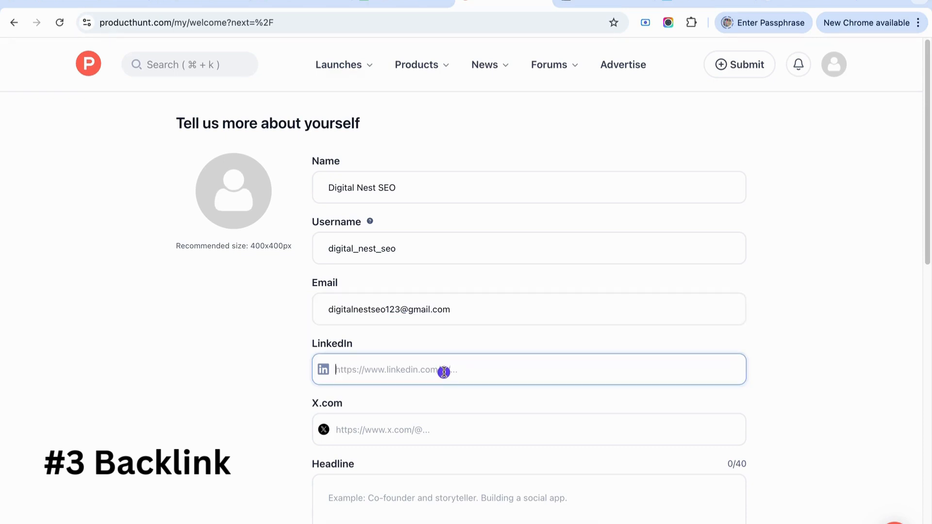
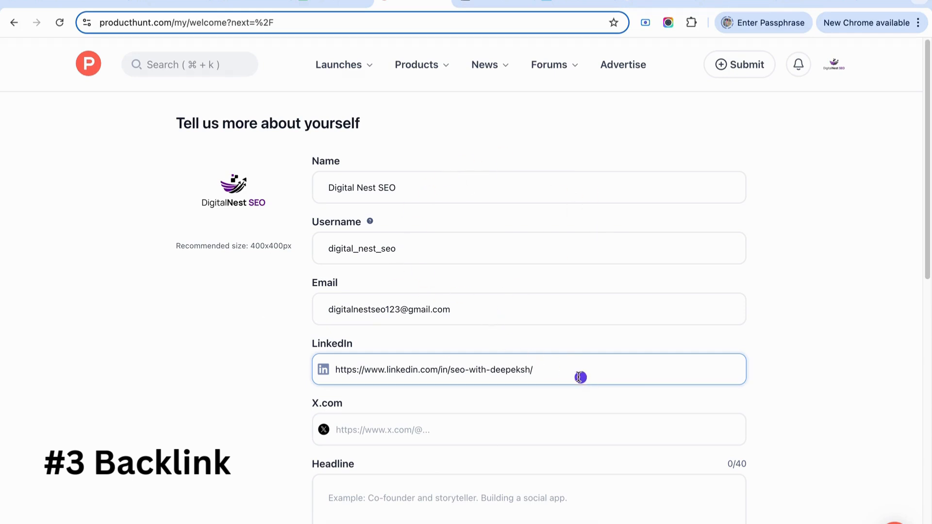
drag(580, 377, 260, 374)
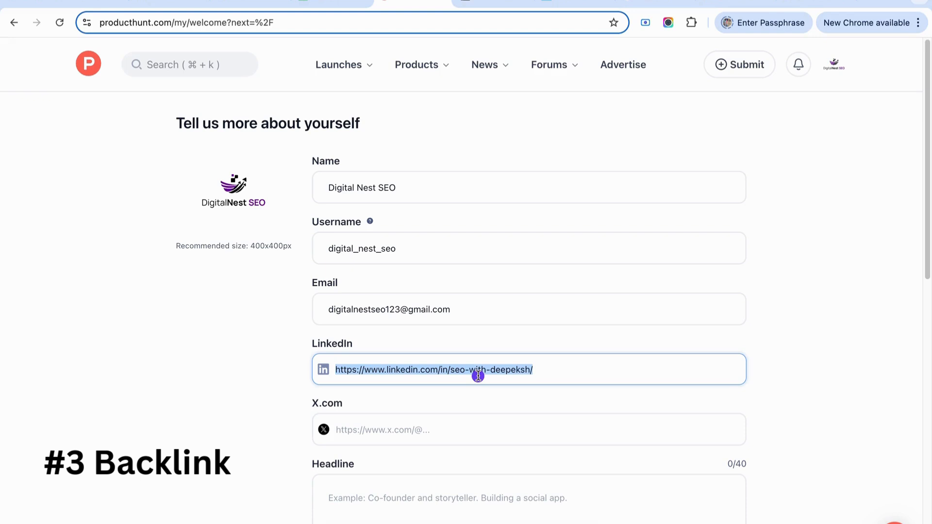
Step: Enter the headline "Digital Marketing Consultant in India" and check it against the character limit
scroll(478, 376, down, 3)
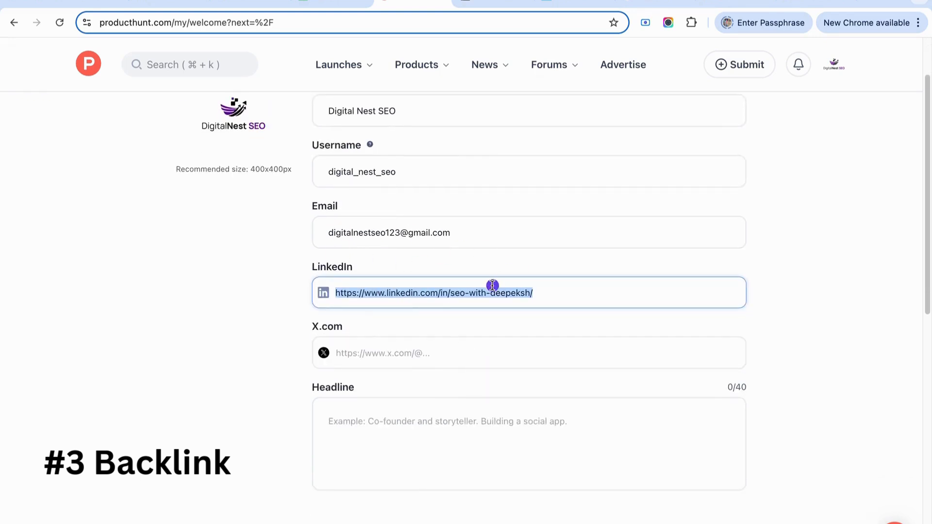
scroll(493, 285, down, 3)
click(514, 314)
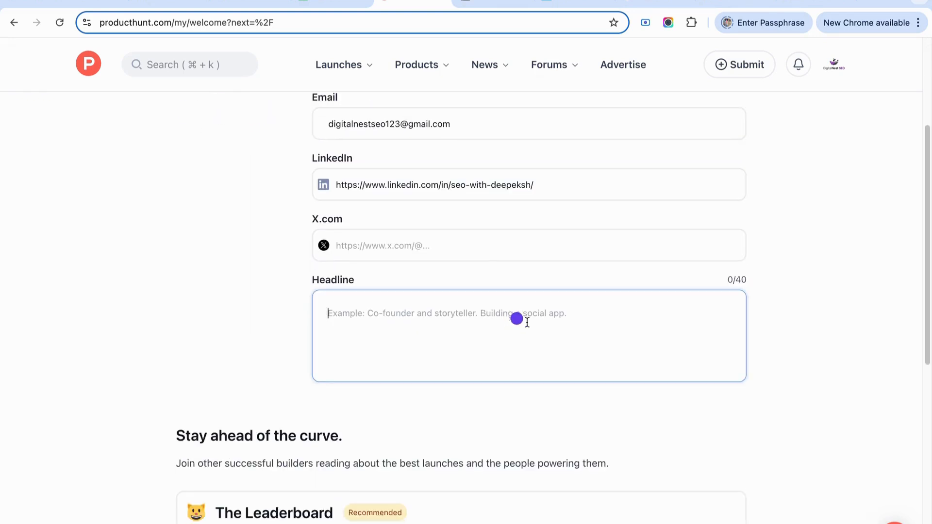
click(659, 3)
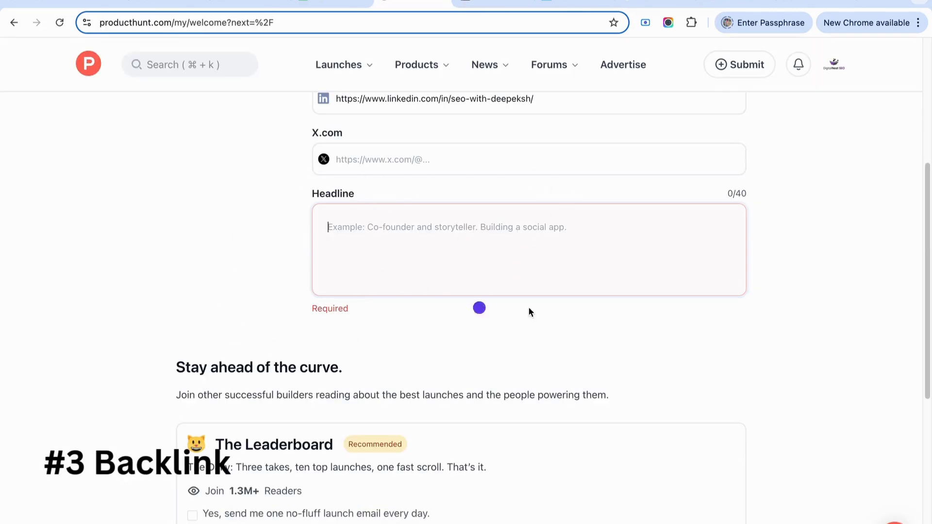
click(419, 243)
text(Digital)
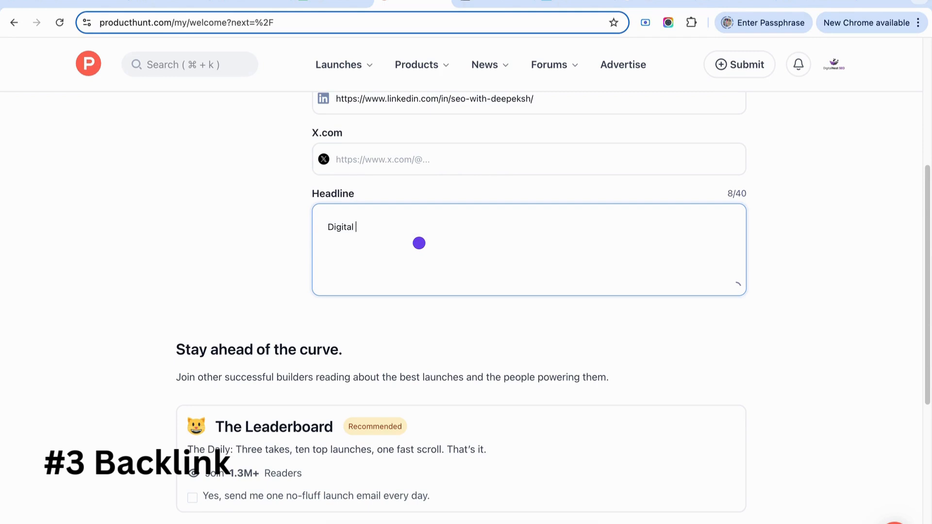
text( Markeitn G)
key(BackSpace)
key(BackSpace)
text(g Consutaln)
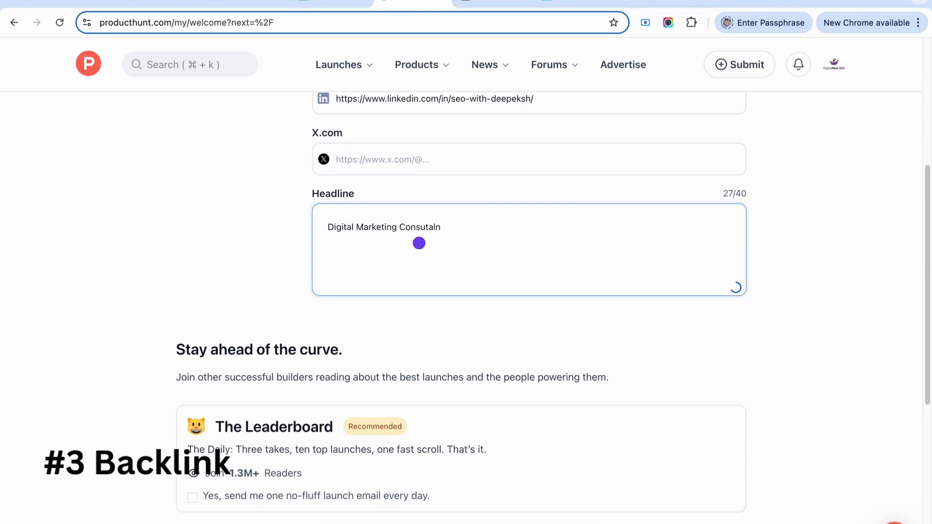
key(BackSpace)
key(BackSpace)
key(BackSpace)
key(BackSpace)
text(ltant in India)
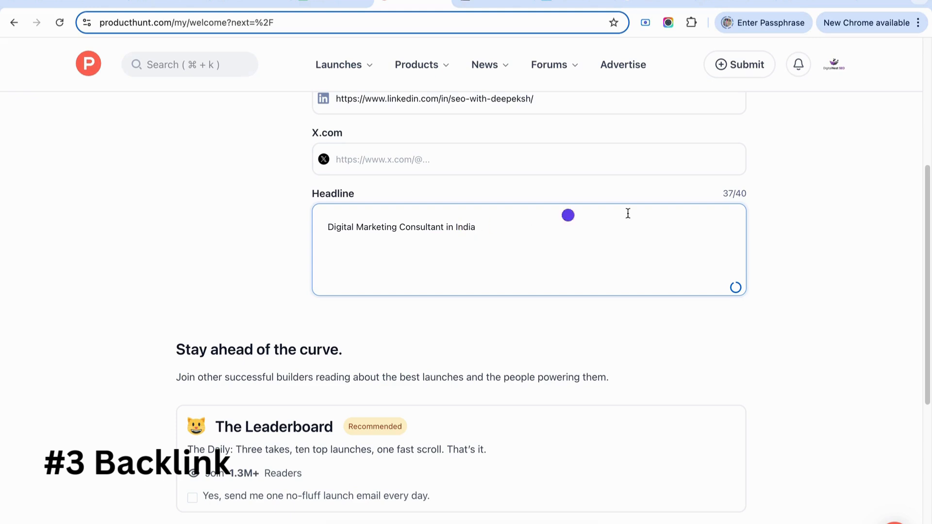
drag(736, 193, 754, 195)
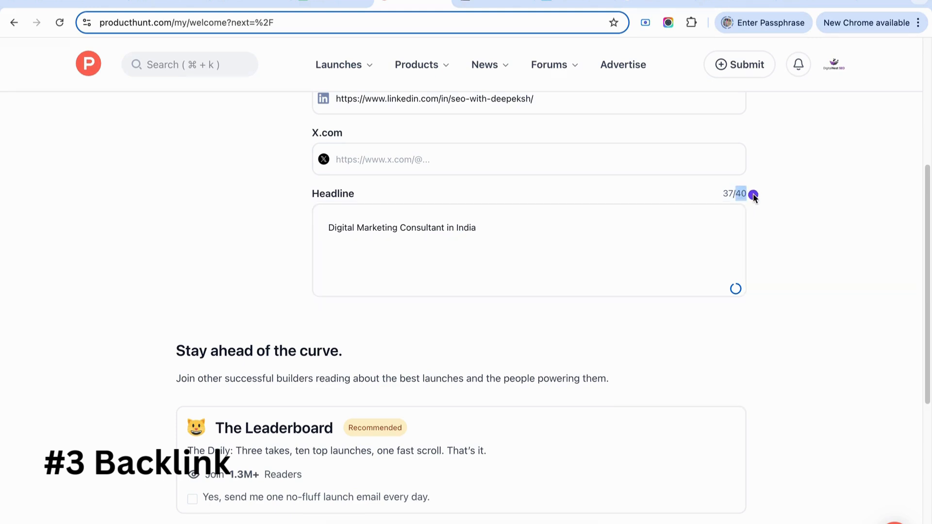
Step: Complete the sign-up form with the 16 years or older confirmation checked, and continue past the follow suggestions without following any
scroll(537, 216, up, 6)
scroll(537, 218, down, 9)
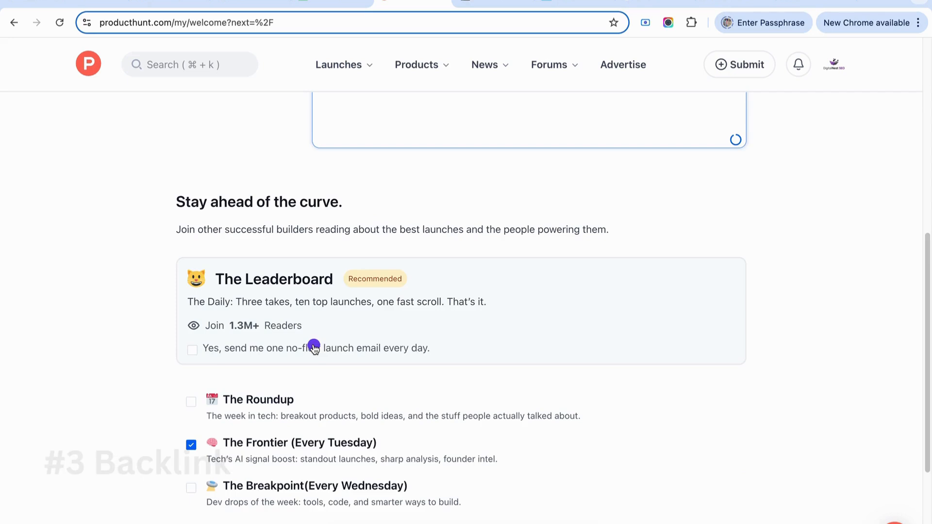
scroll(313, 348, down, 4)
scroll(384, 252, up, 12)
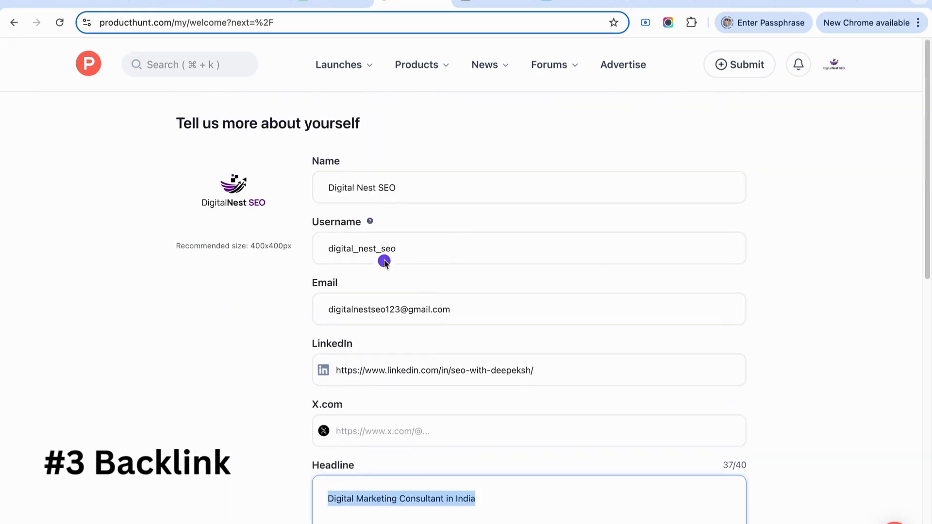
scroll(457, 250, down, 10)
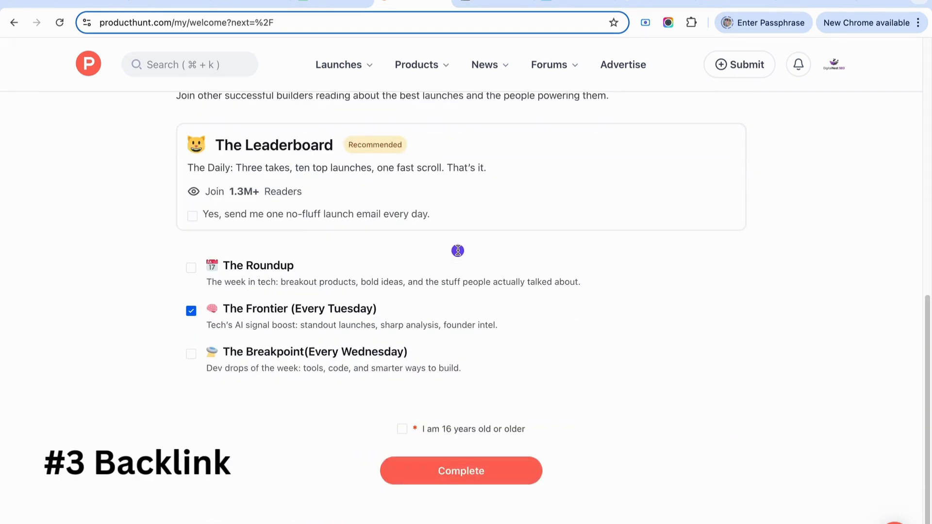
scroll(424, 423, down, 1)
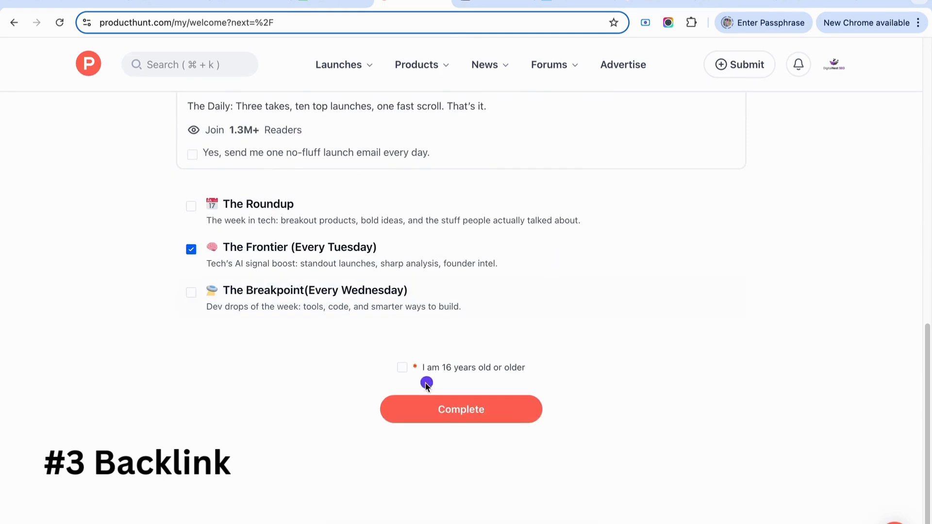
click(404, 367)
click(479, 413)
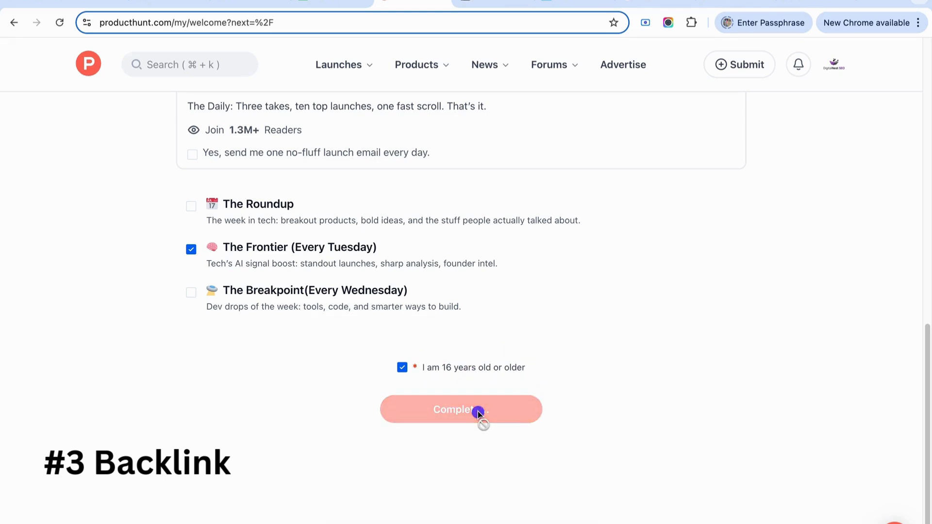
scroll(478, 413, down, 5)
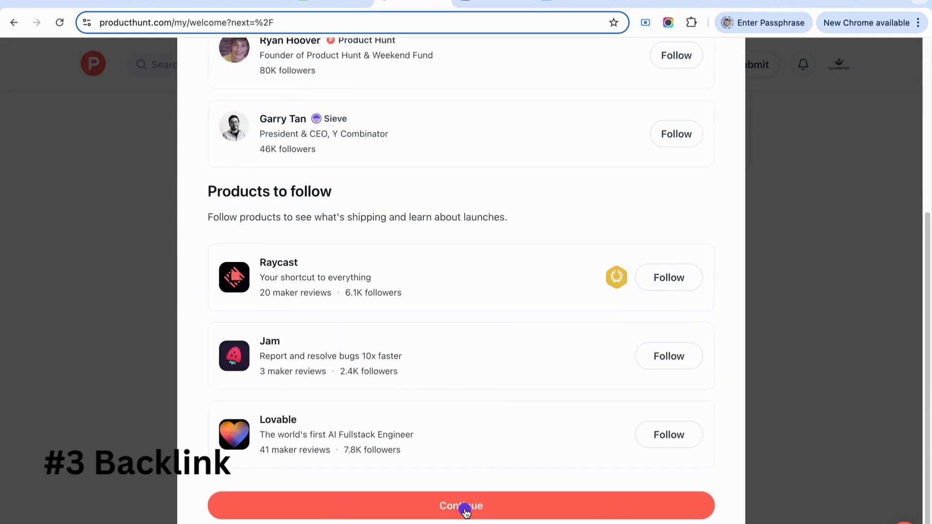
click(465, 509)
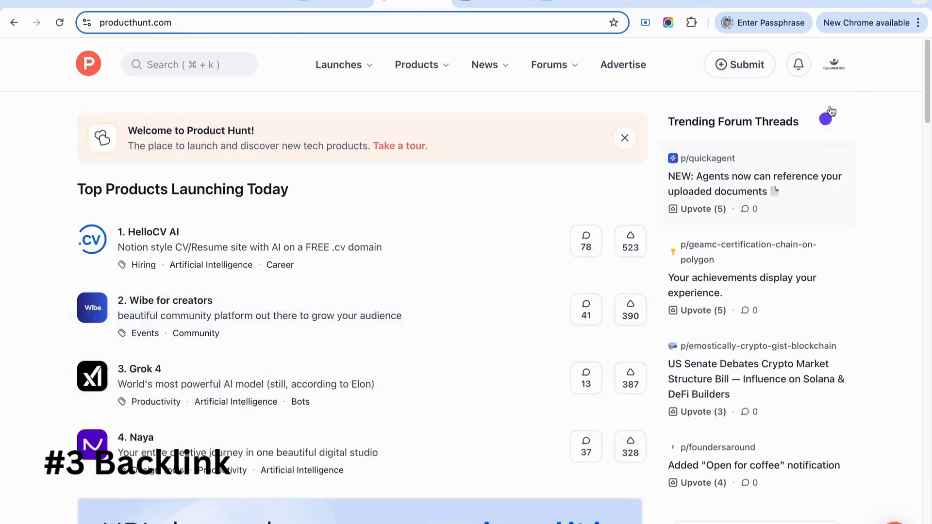
Step: View the account's own Product Hunt profile page and open its details for editing
click(842, 68)
click(759, 95)
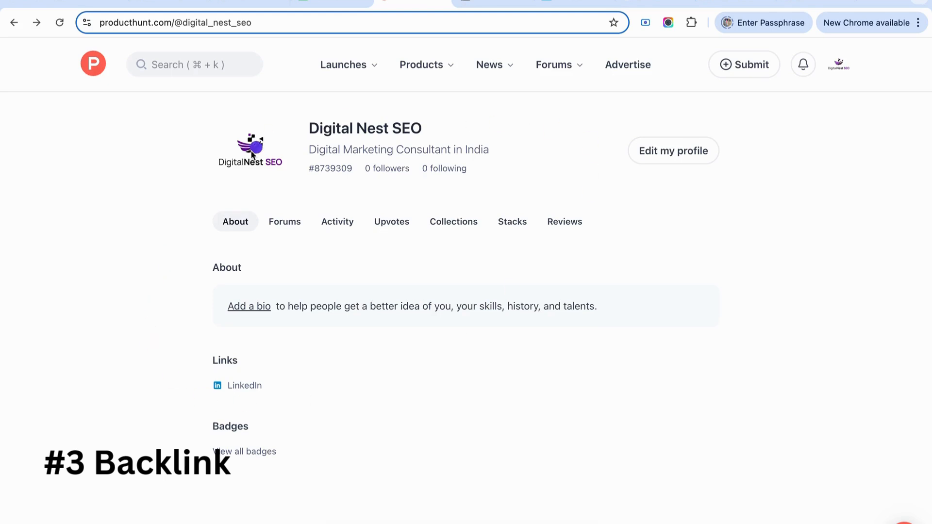
drag(404, 149, 454, 149)
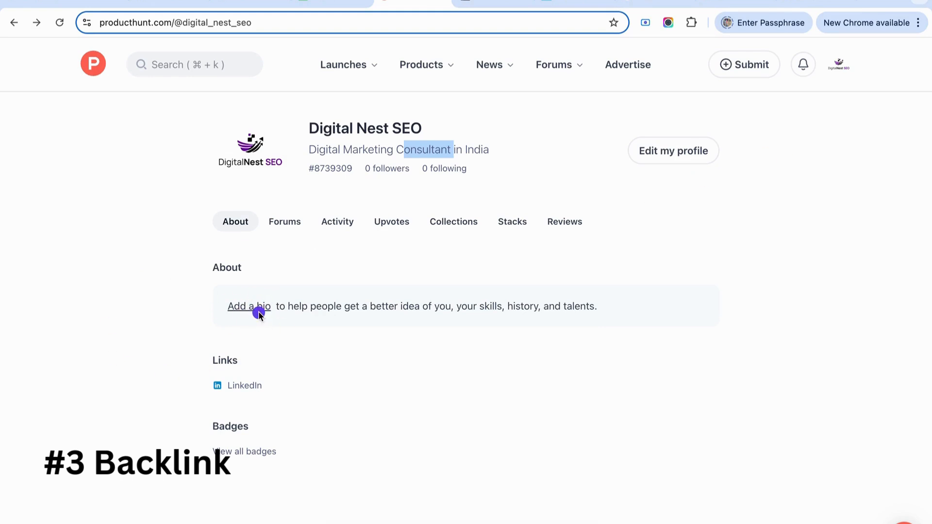
click(675, 153)
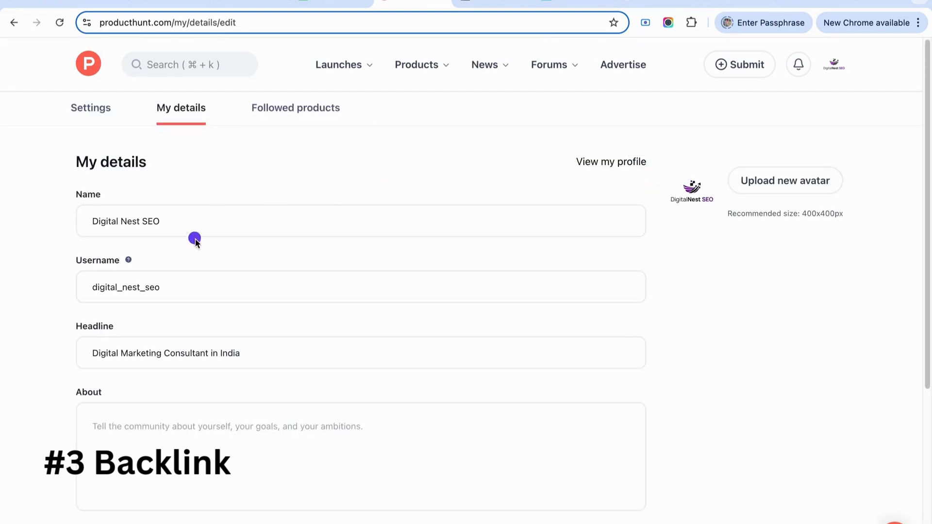
drag(241, 353, 94, 353)
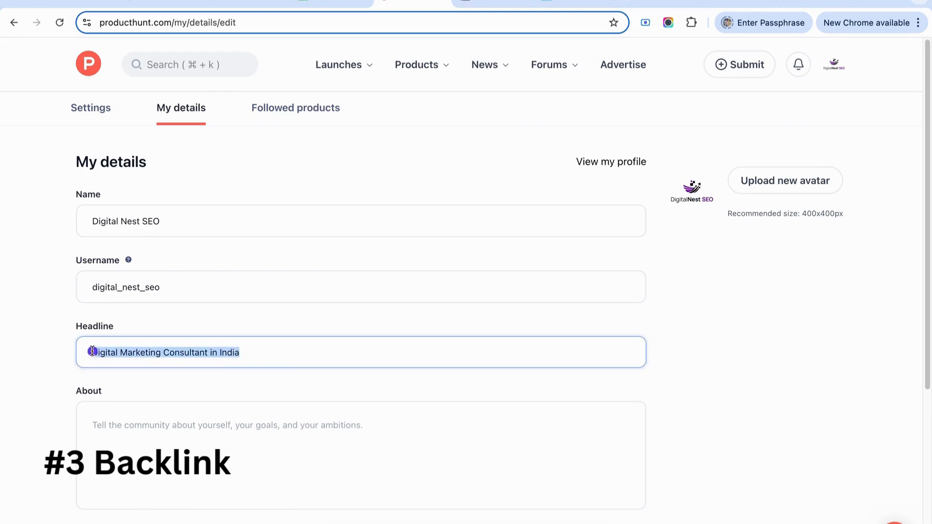
Step: Fill in the About text with the DigitalNestSEO introduction, from "Welcome to DigitalNestSEO" to "towards success.", without the opening quotation mark and with a closing period
scroll(94, 352, down, 2)
click(176, 344)
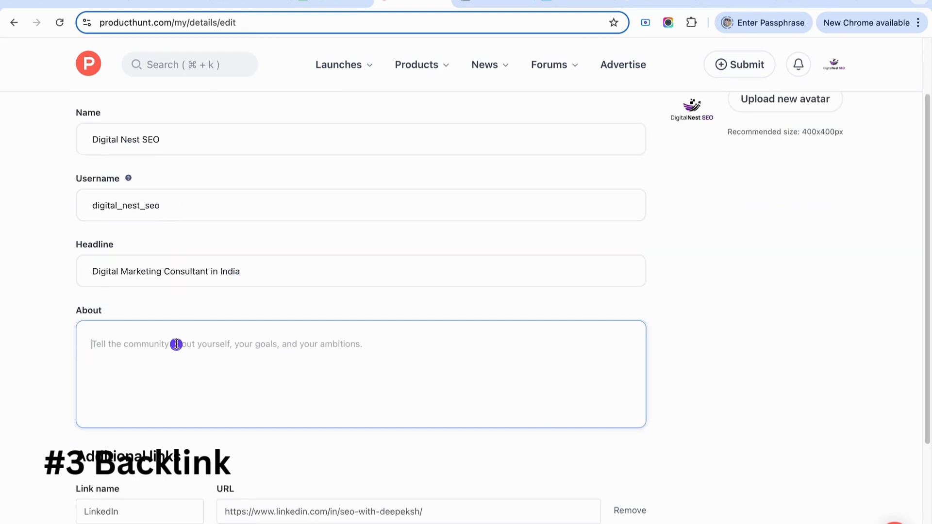
text("Welcome to DigitalNestSEO – where innovation nests, growth takes flight, and your success is our destination. At DigitalNestSEO, we're not just a team; we're a collective of dedicated seo team united by our passion for driving online growth. With a dynamic blend of SEO, SMO, and Google Ads expertise, we're on a mission to elevate your digital presence and propel your brand towards success)
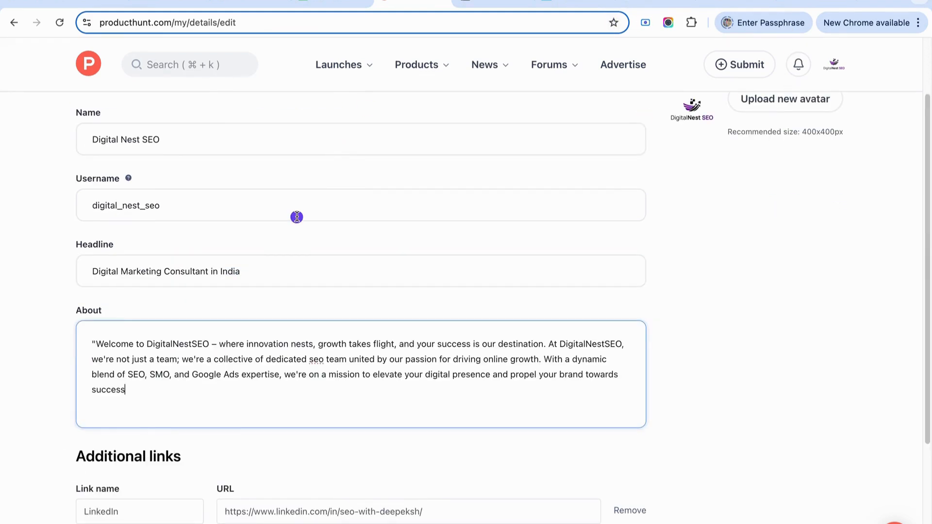
click(94, 343)
key(BackSpace)
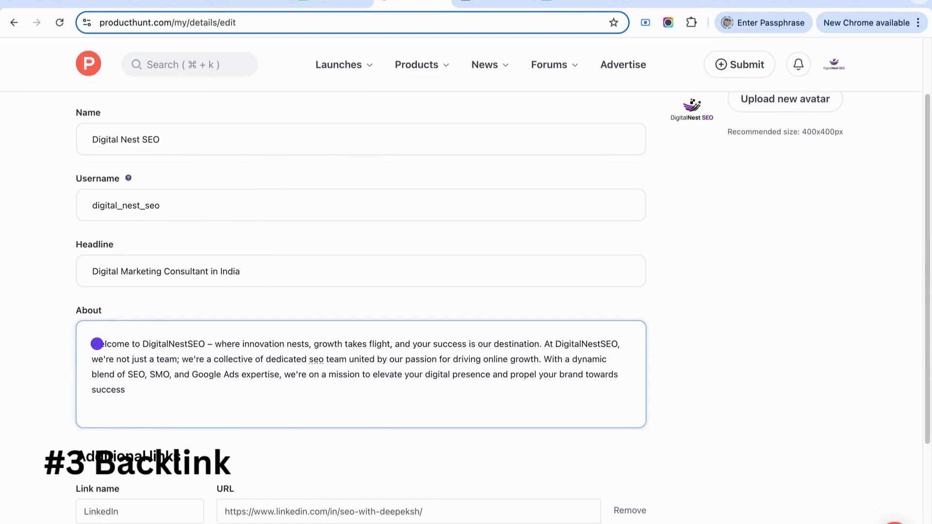
click(230, 398)
text(.)
scroll(223, 386, down, 3)
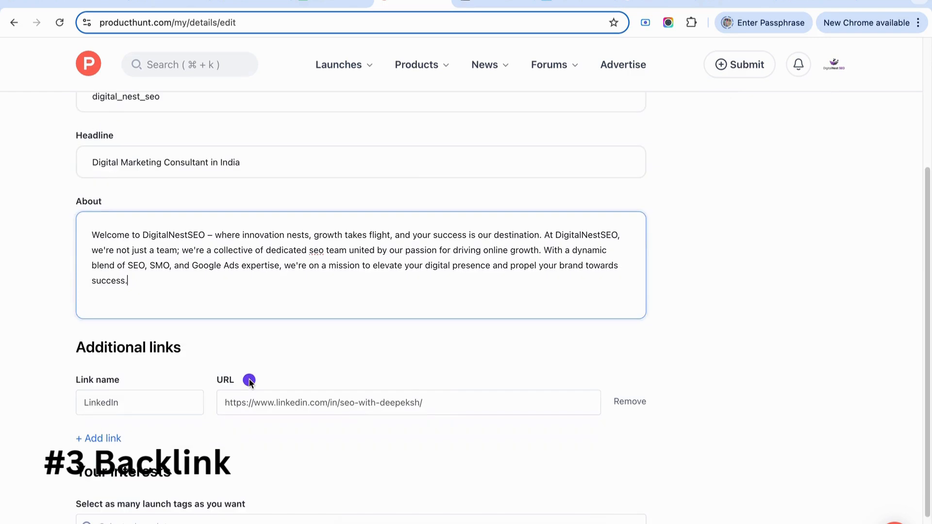
scroll(119, 364, down, 2)
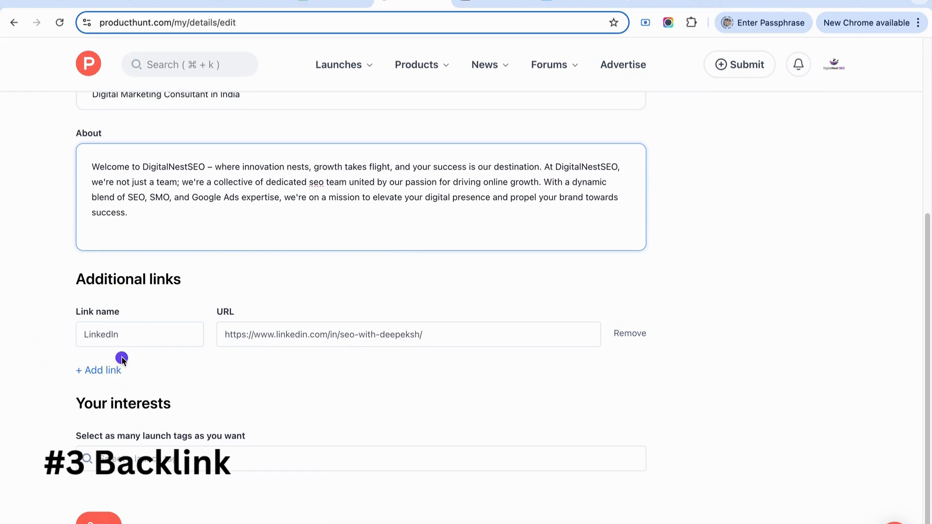
scroll(121, 356, up, 5)
scroll(161, 291, up, 2)
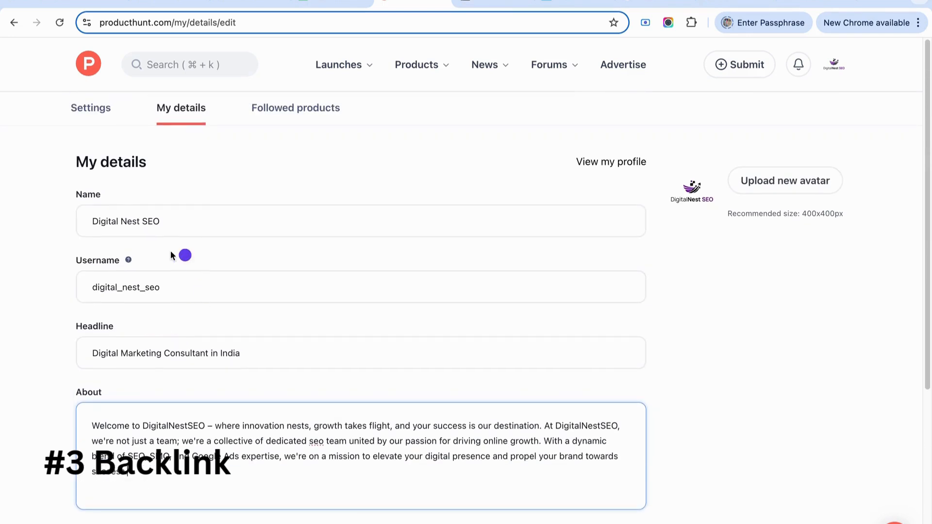
scroll(144, 312, down, 6)
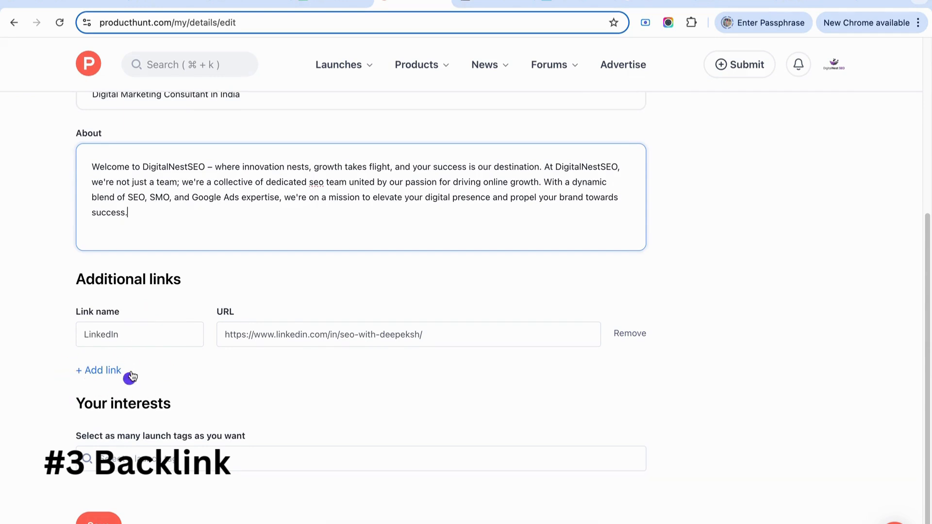
click(115, 372)
click(144, 377)
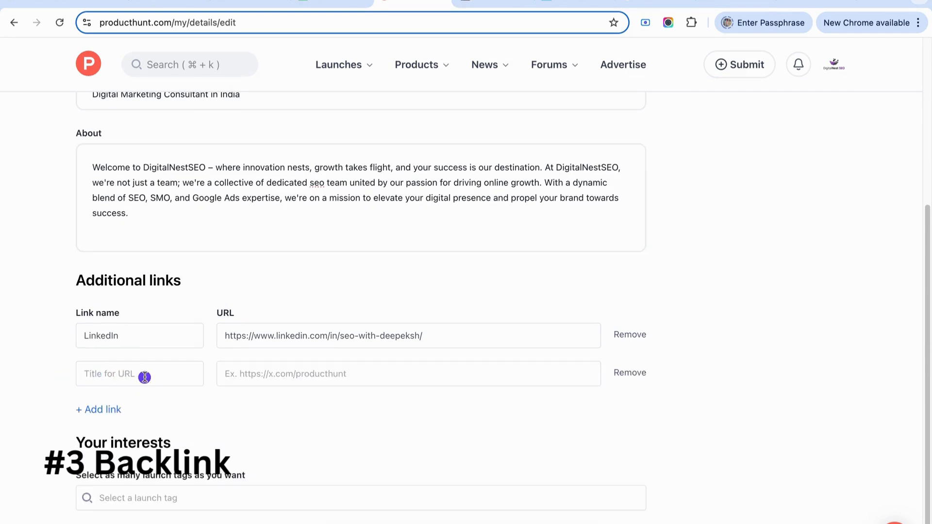
click(176, 375)
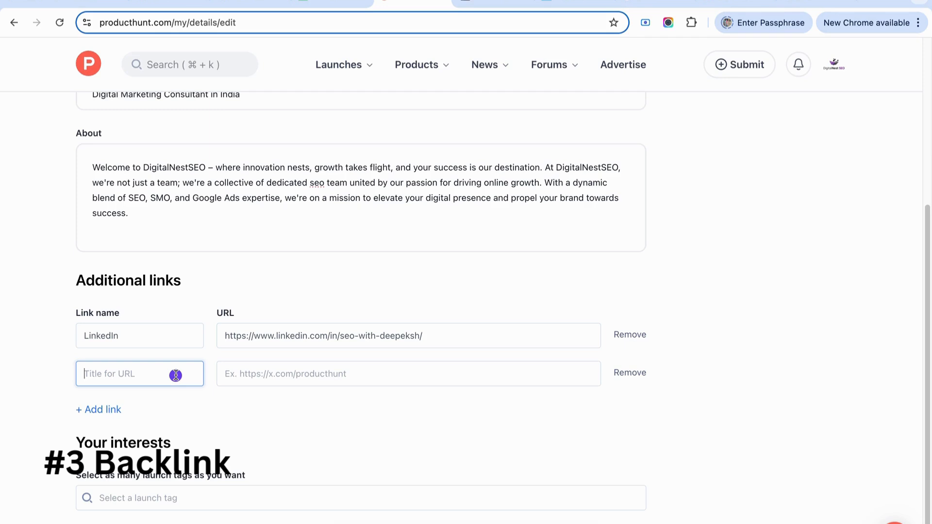
text(Website)
key(super+a)
text(Visit Our Website)
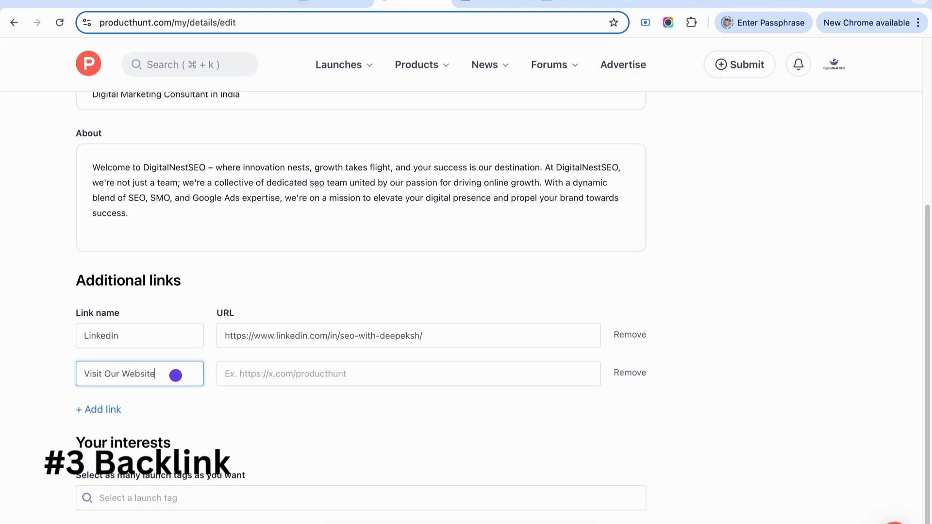
drag(175, 375, 65, 376)
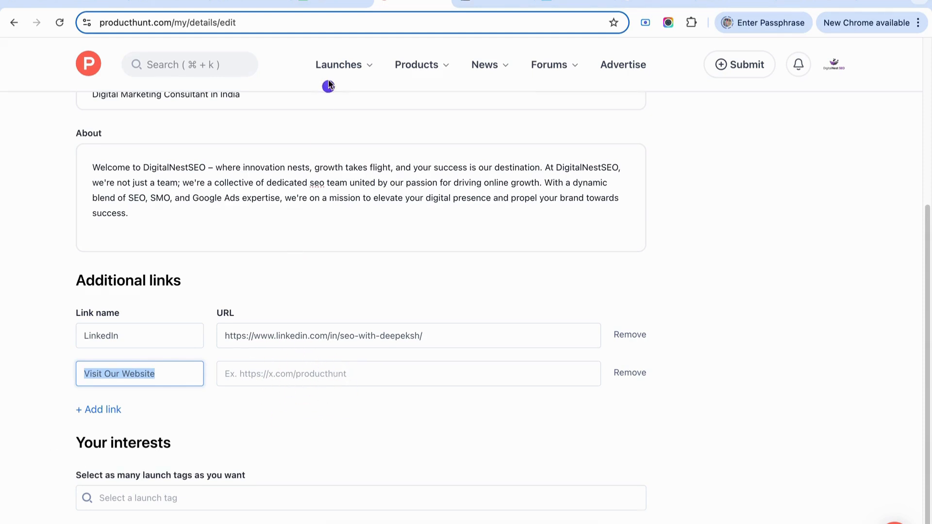
click(270, 375)
text(https://digitalnestseo.com/)
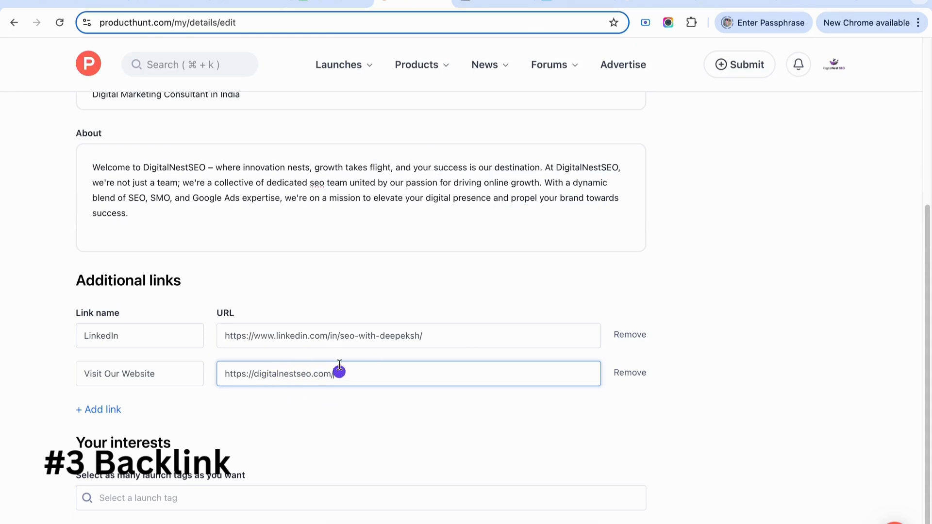
Step: Search the launch tags for "marketing" and add the Marketing tag to the profile's interests
scroll(152, 446, down, 1)
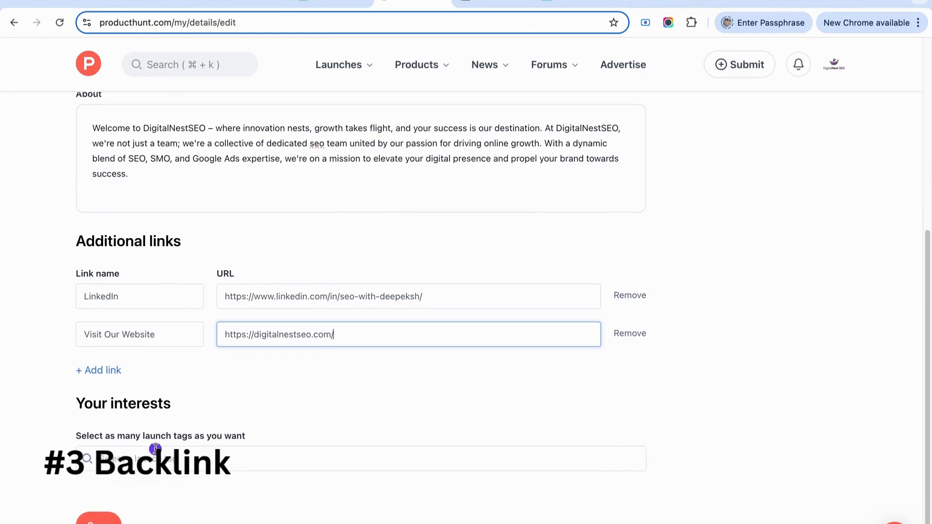
drag(115, 403, 192, 404)
click(198, 462)
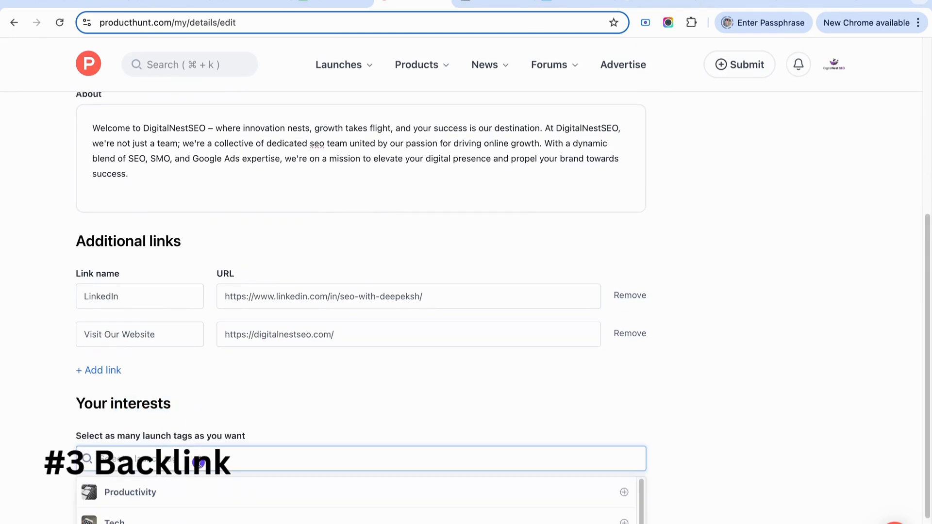
text(marketing)
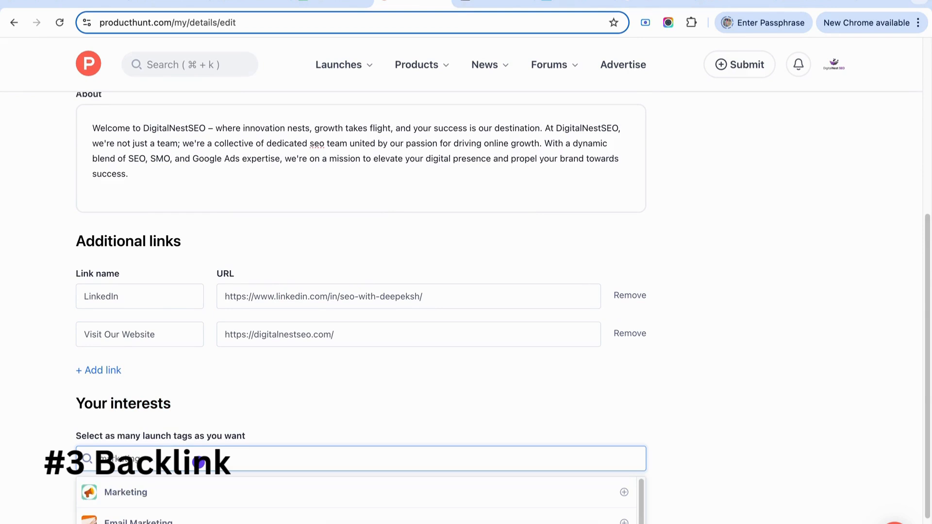
click(185, 493)
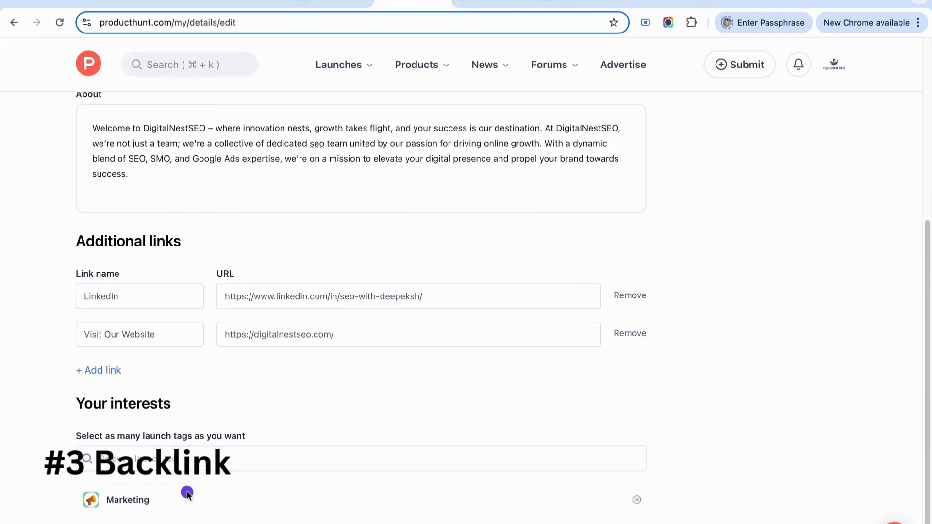
Step: Try to find a launch tag for "search engine" in the interests section
click(183, 453)
text(seorc)
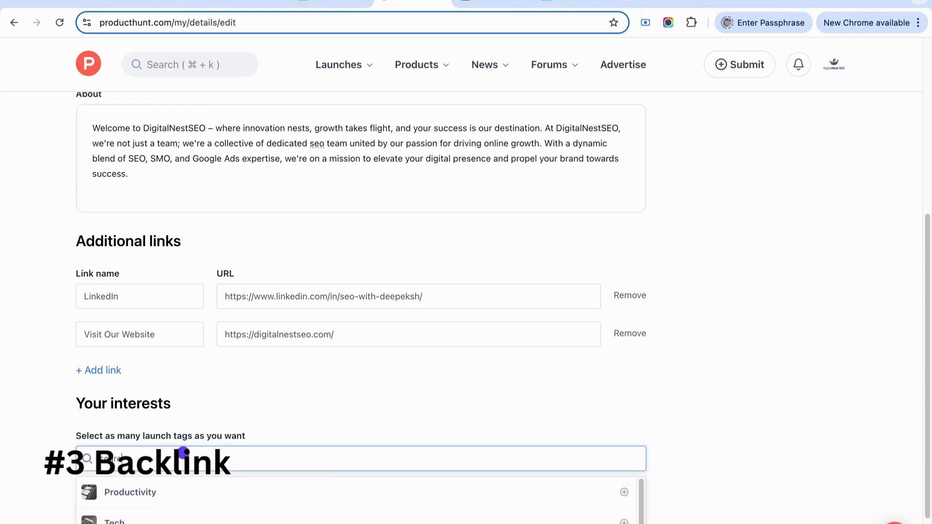
text(h engine)
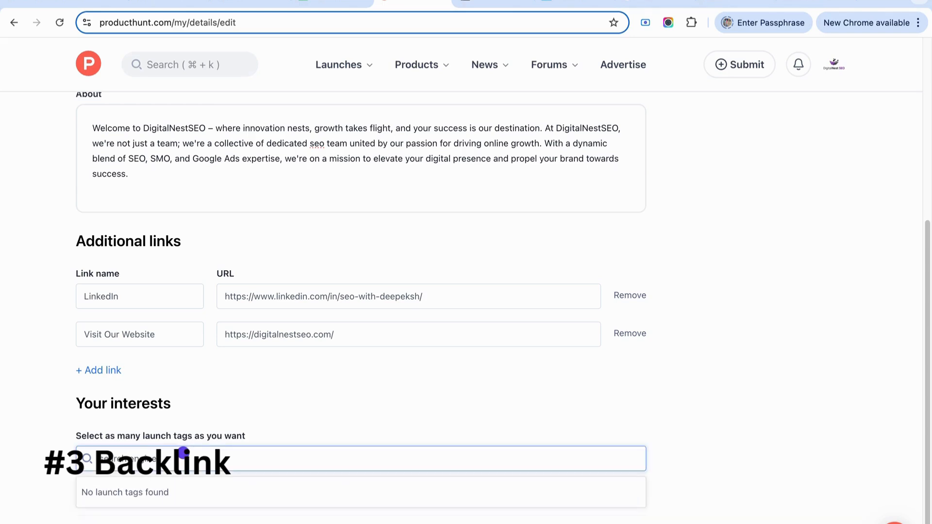
Step: Change the launch tag search to "seo" and add the SEO tag to the interests
key(BackSpace)
key(BackSpace)
key(BackSpace)
key(BackSpace)
key(BackSpace)
key(BackSpace)
key(BackSpace)
key(BackSpace)
key(BackSpace)
key(BackSpace)
key(BackSpace)
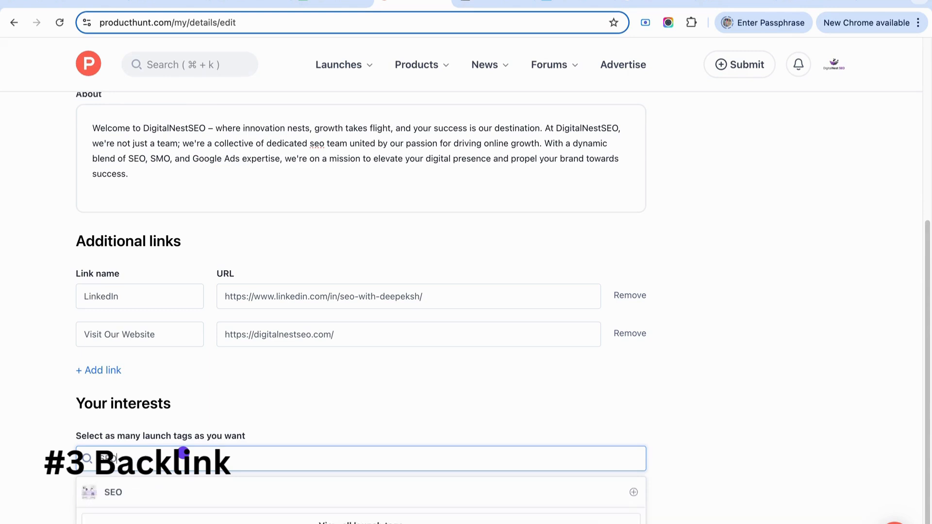
click(133, 492)
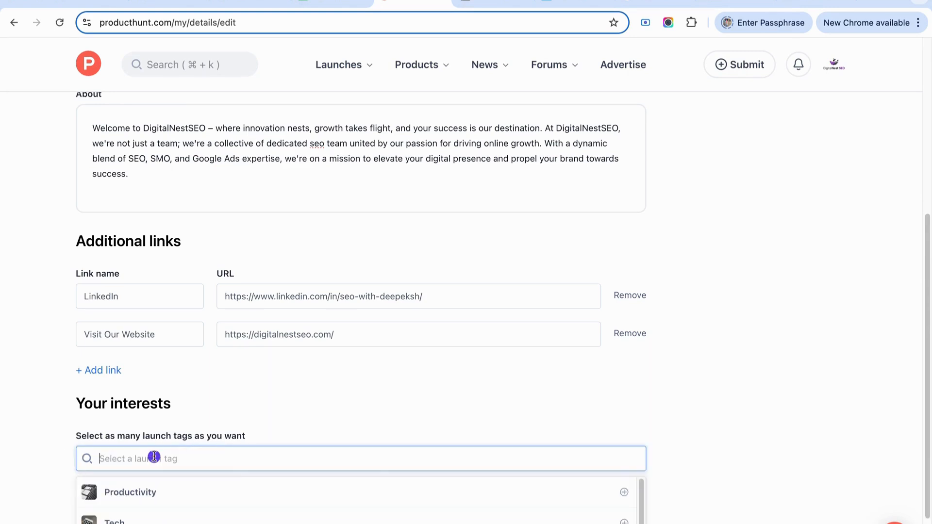
scroll(45, 386, down, 2)
click(271, 300)
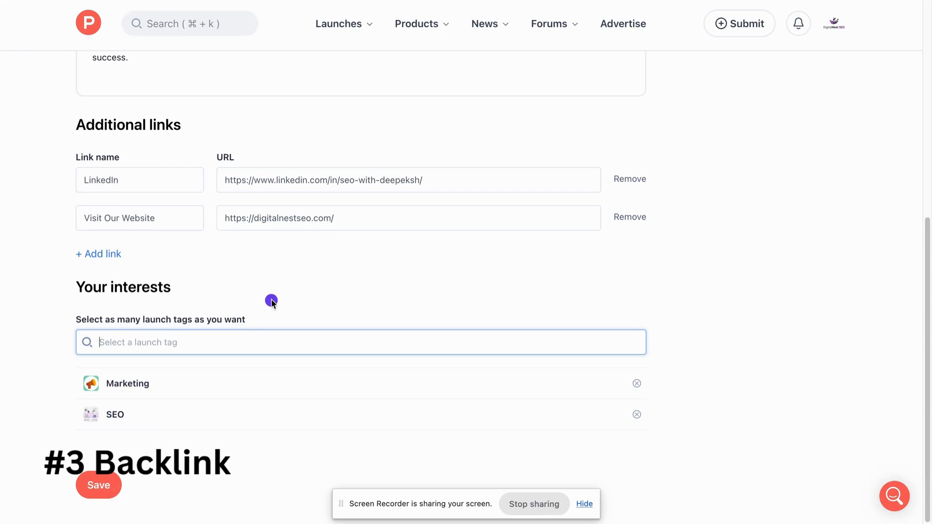
Step: Save the updated profile details and open the account's own profile page
click(96, 485)
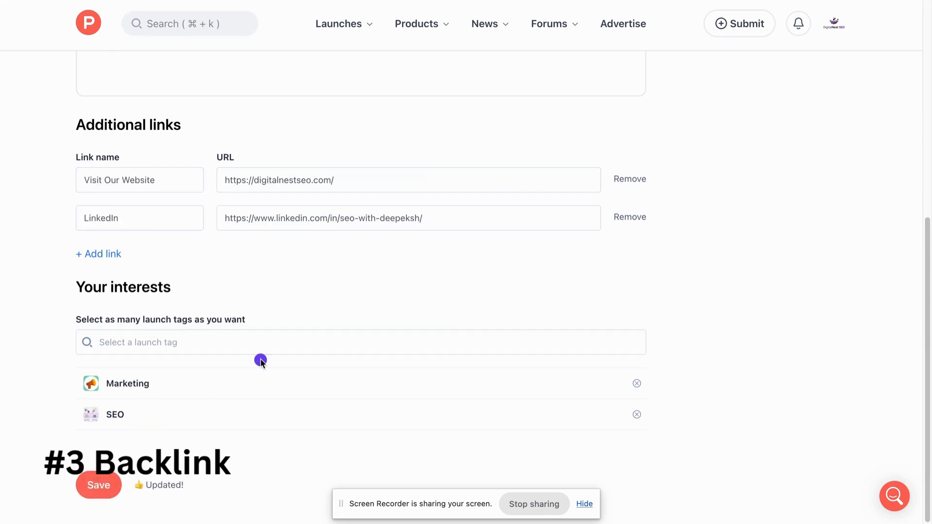
drag(145, 485, 204, 485)
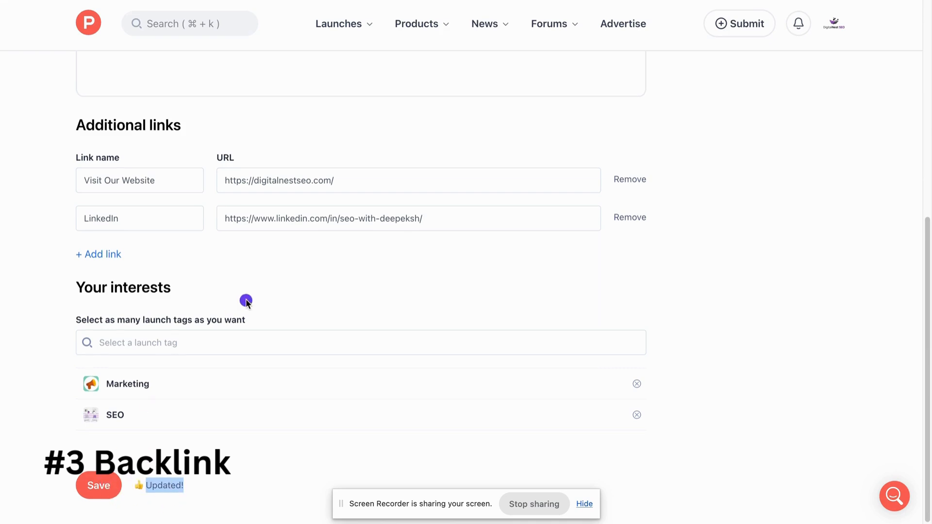
scroll(245, 300, up, 8)
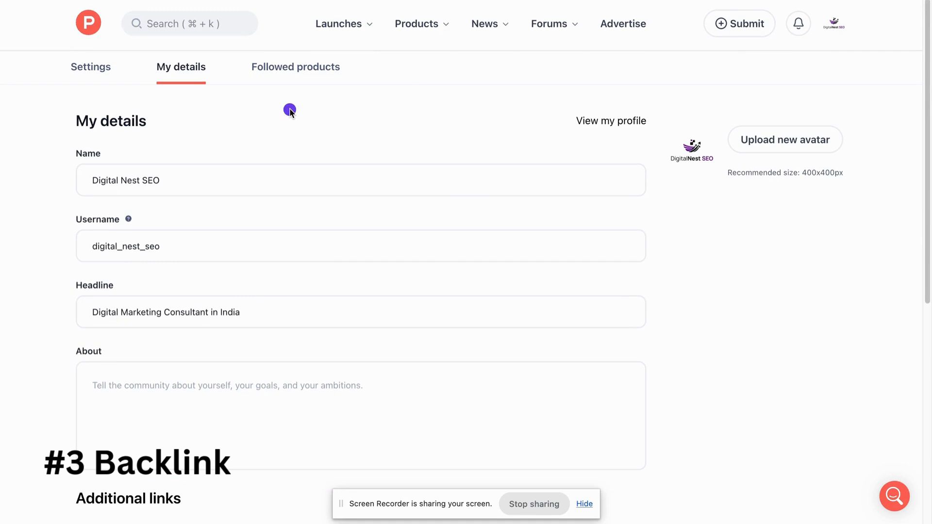
click(622, 124)
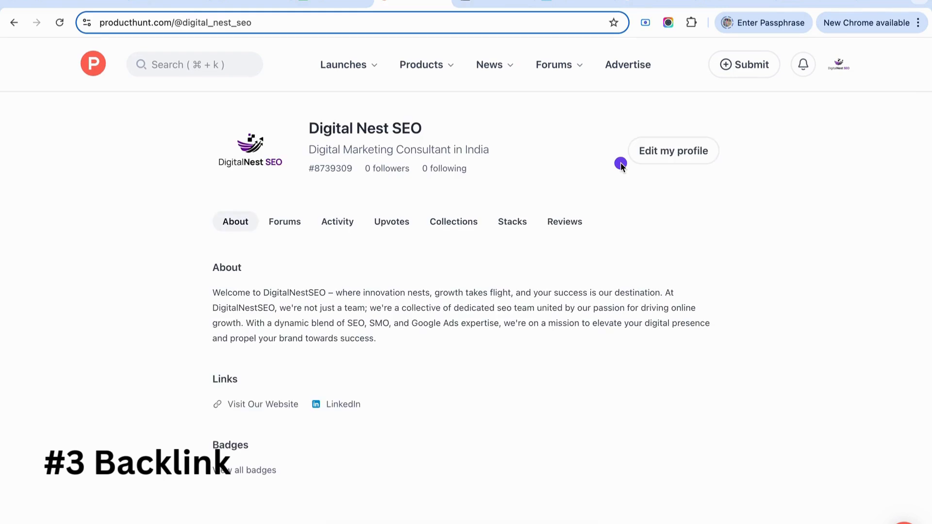
Step: Review the profile's URL and About text, and test where its "Visit Our Website" link leads before returning to the profile
drag(252, 23, 119, 21)
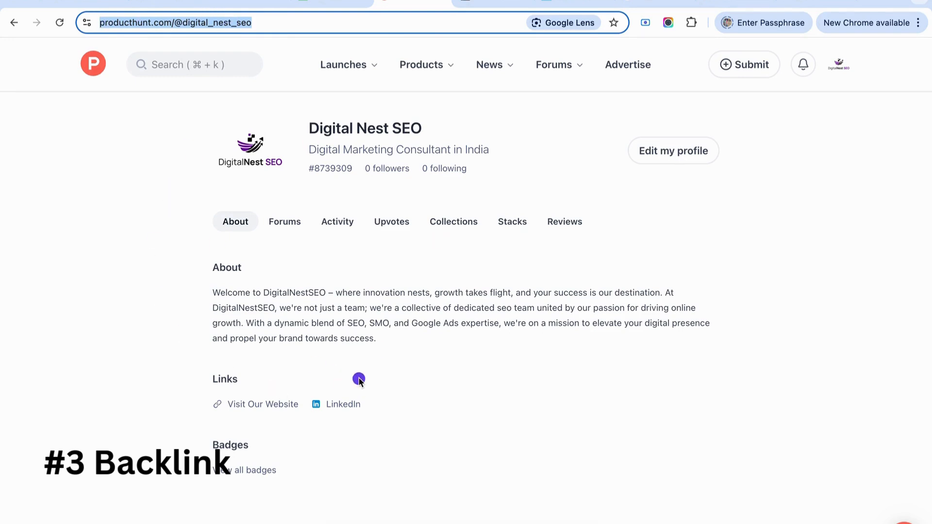
drag(213, 294, 407, 350)
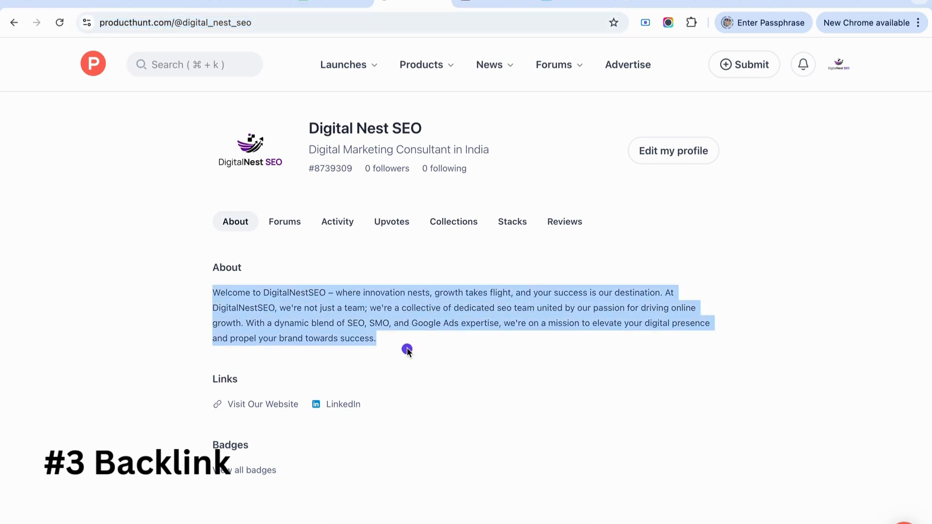
click(406, 349)
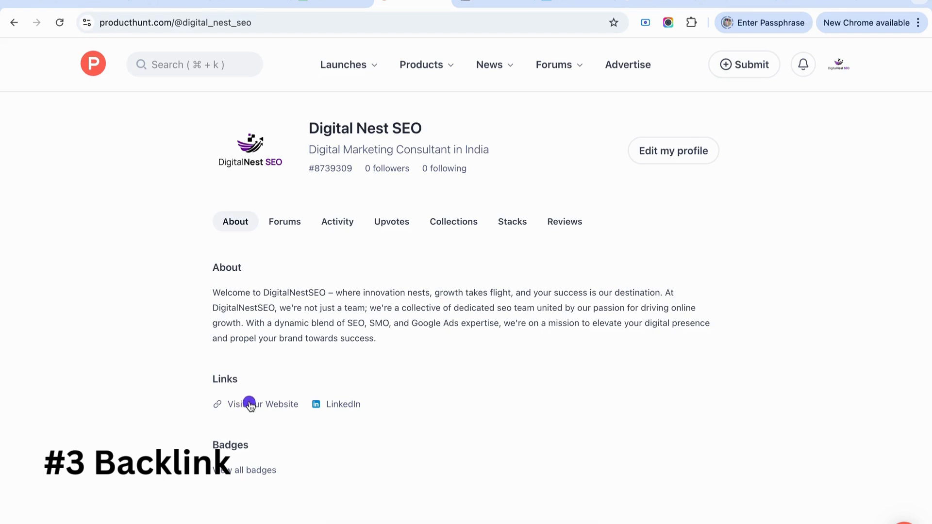
click(286, 409)
click(408, 24)
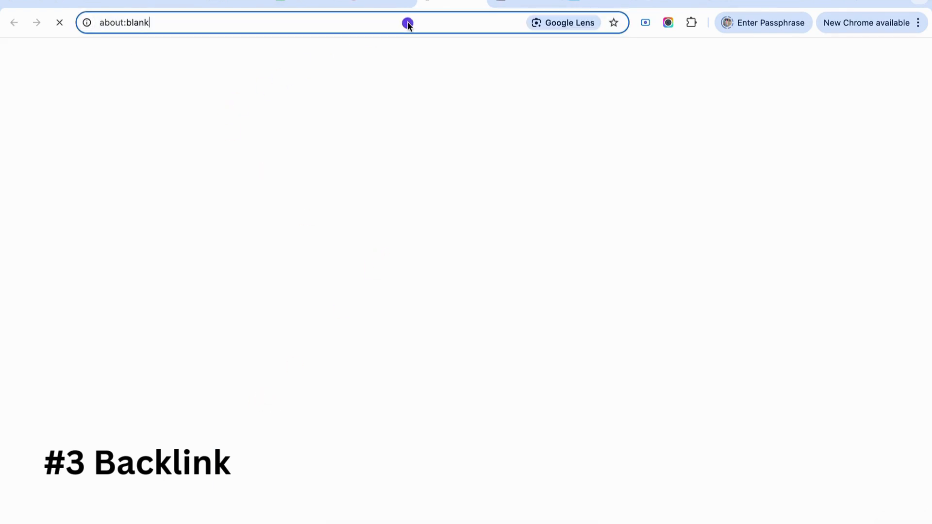
click(408, 24)
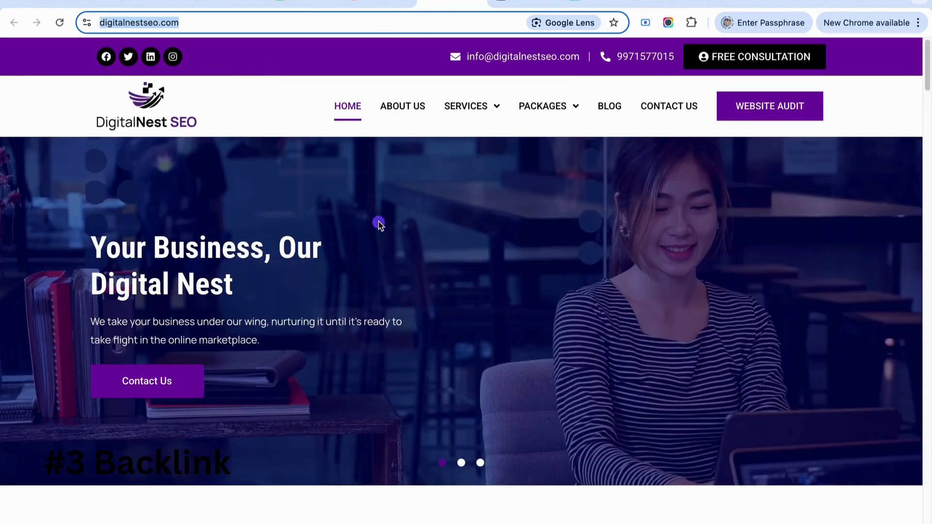
click(384, 11)
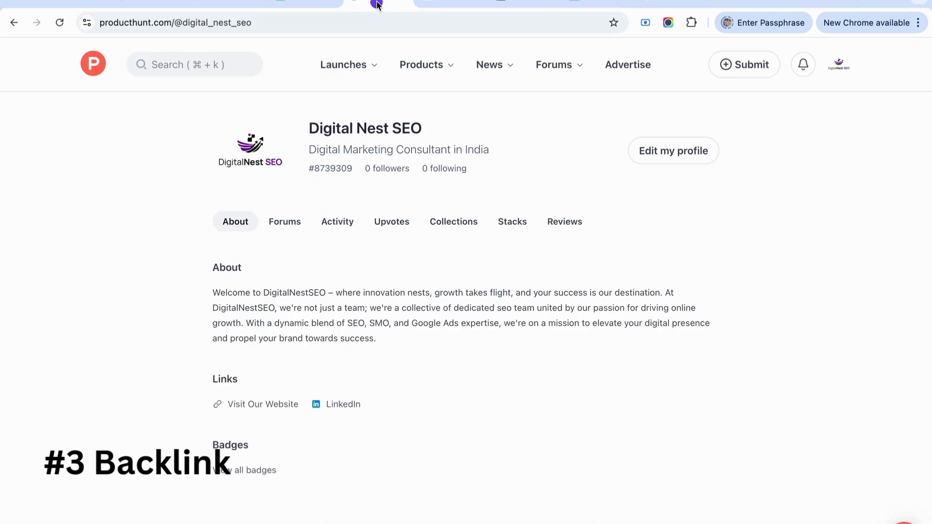
Step: Open the copied profile URL in an Incognito window and look at the options for its "Visit Our Website" link
click(314, 31)
key(super+c)
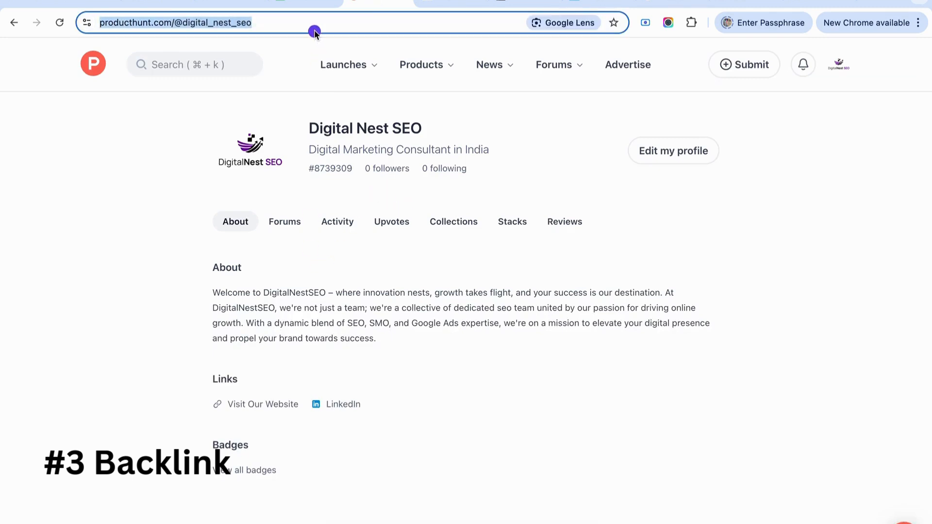
click(918, 23)
click(878, 143)
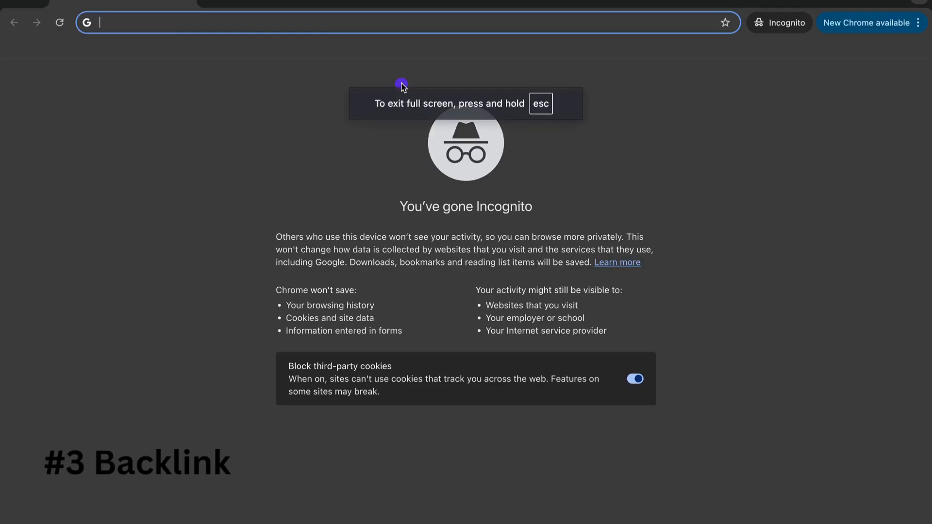
key(super+v)
key(Return)
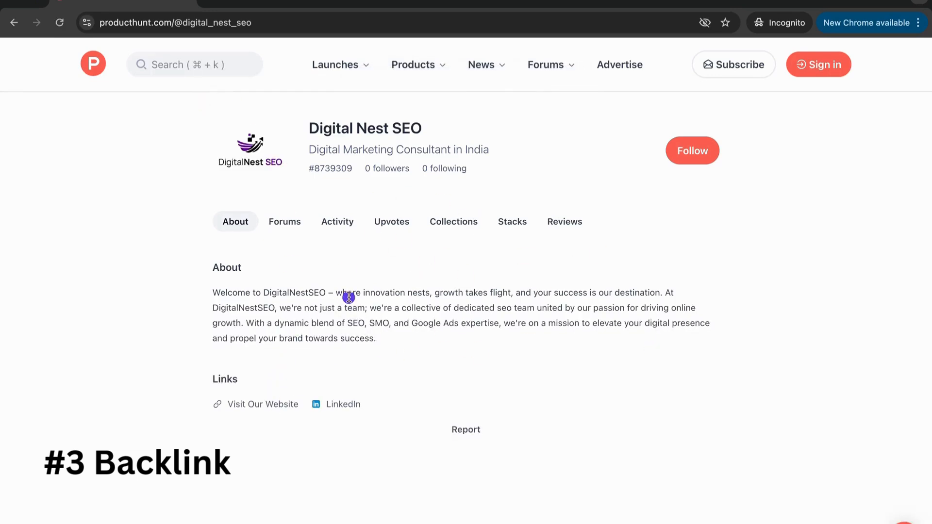
right_click(258, 409)
click(236, 354)
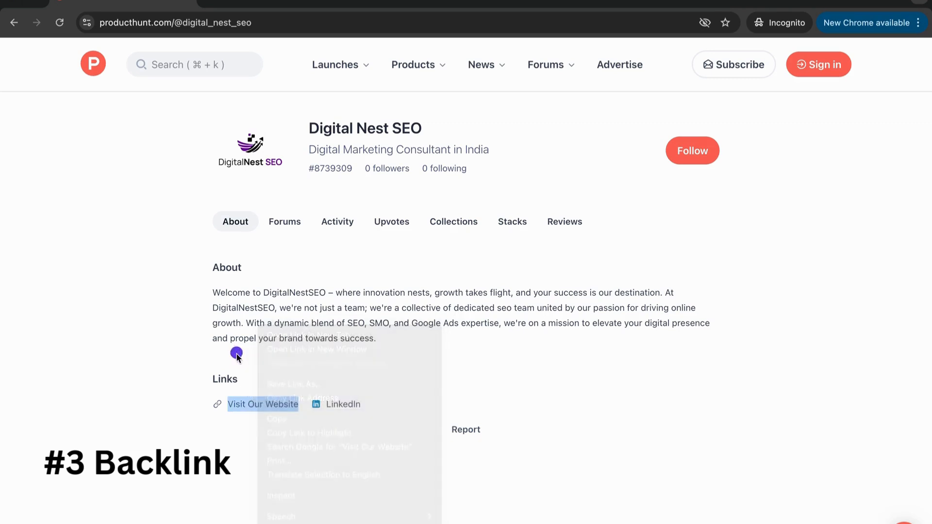
Step: Inspect the HTML of the profile's "Visit Our Website" link to check its href and rel attributes
right_click(260, 406)
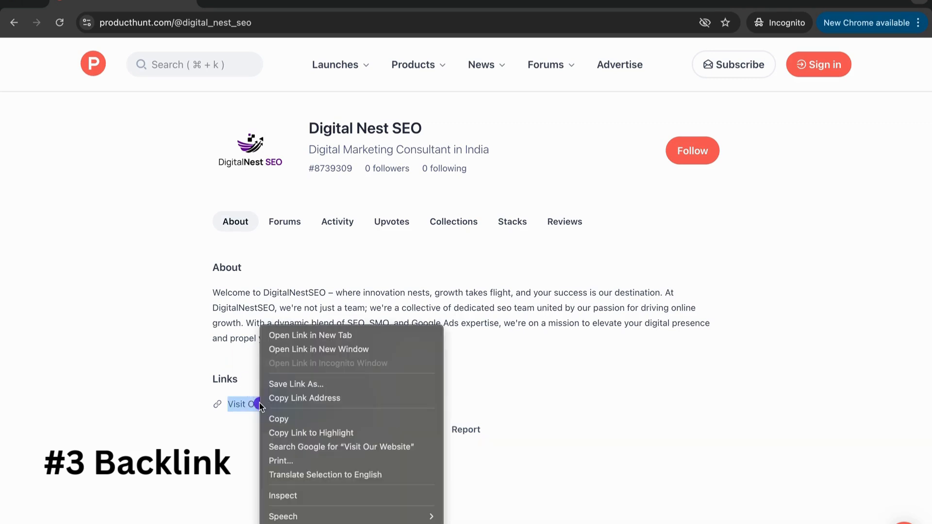
click(291, 492)
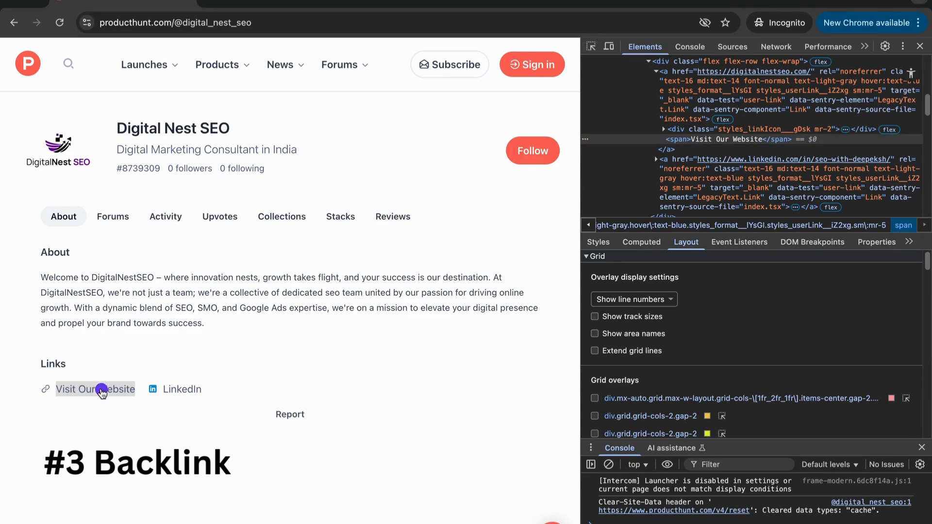
click(592, 47)
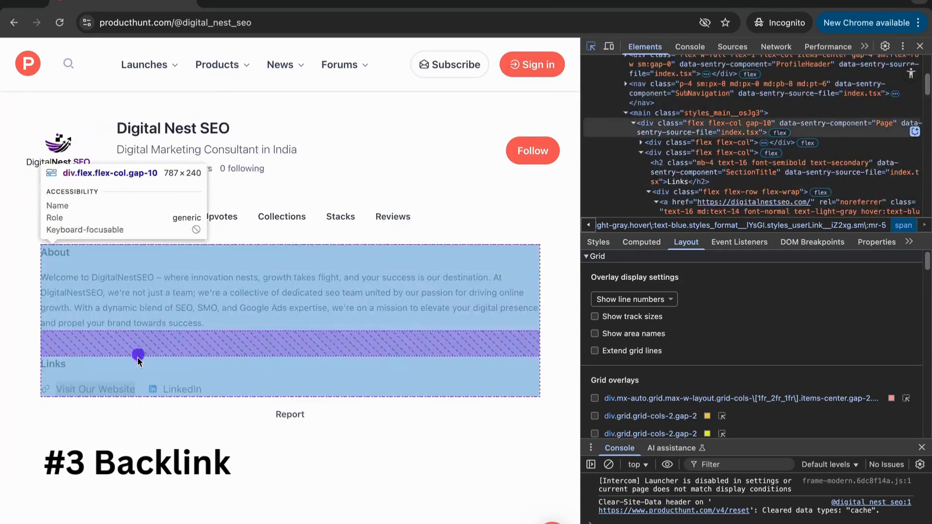
click(122, 388)
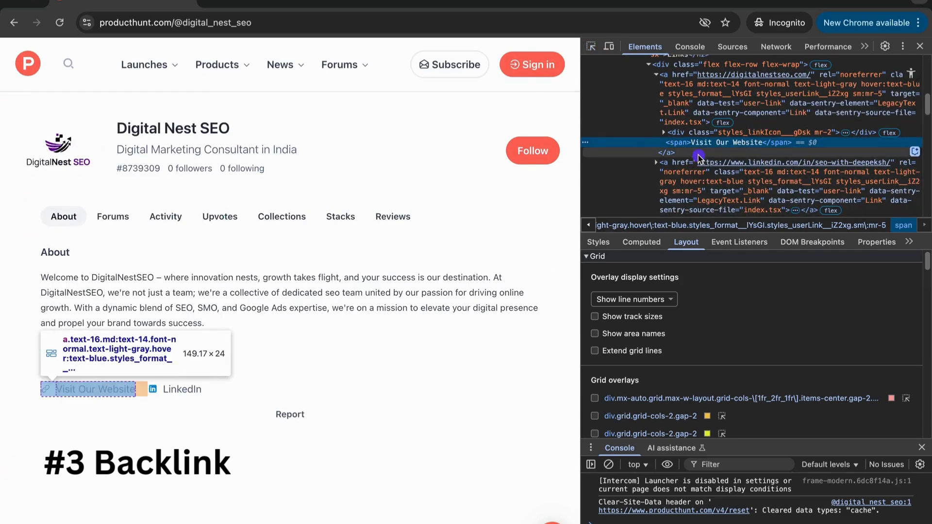
click(772, 91)
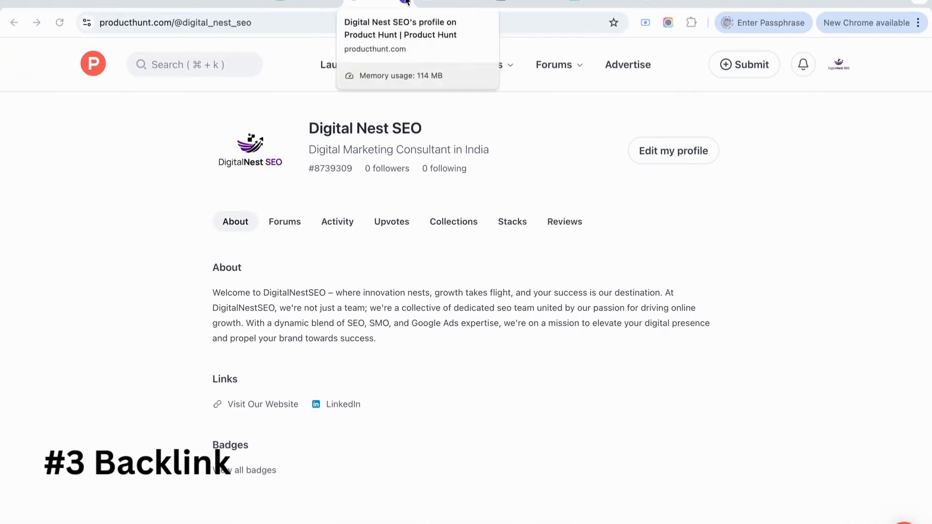
Step: Copy the Product Hunt profile URL and record it in cell C32 of the Digital Nest SEO sheet
click(334, 24)
key(ctrl+a)
key(ctrl+c)
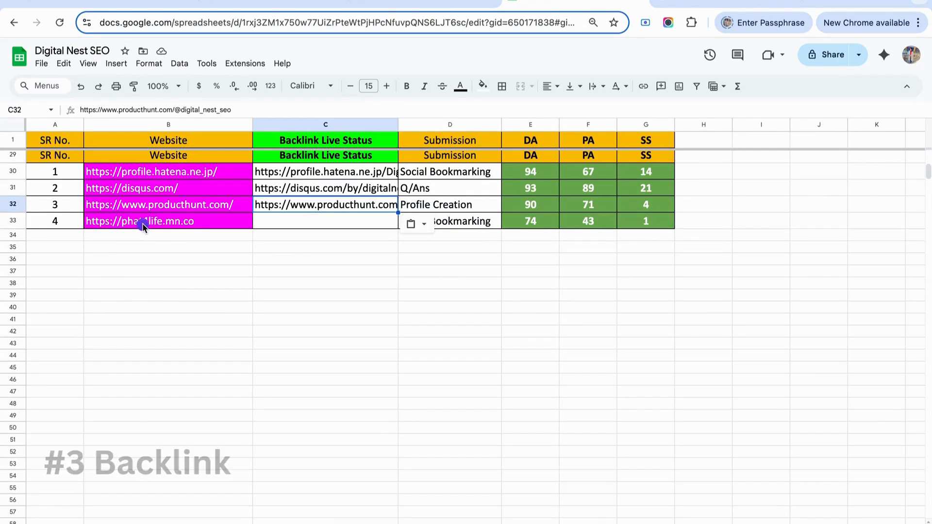
Step: Review the three recorded live links in C30:C32 and the DA values beside them
click(143, 226)
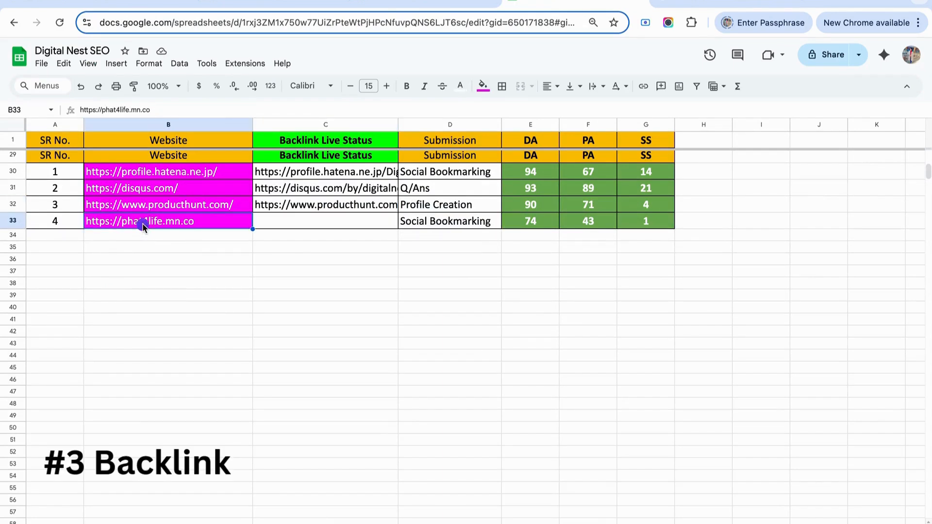
drag(356, 204, 357, 174)
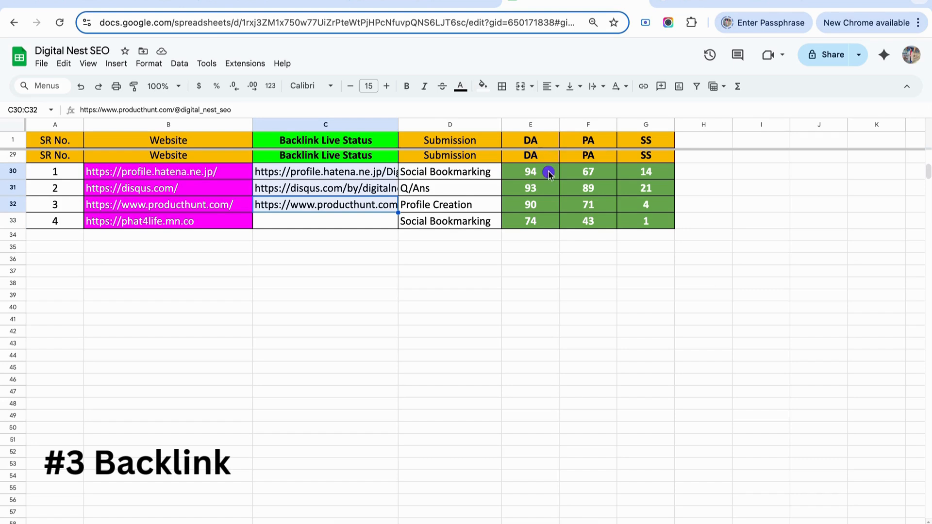
drag(549, 171, 548, 210)
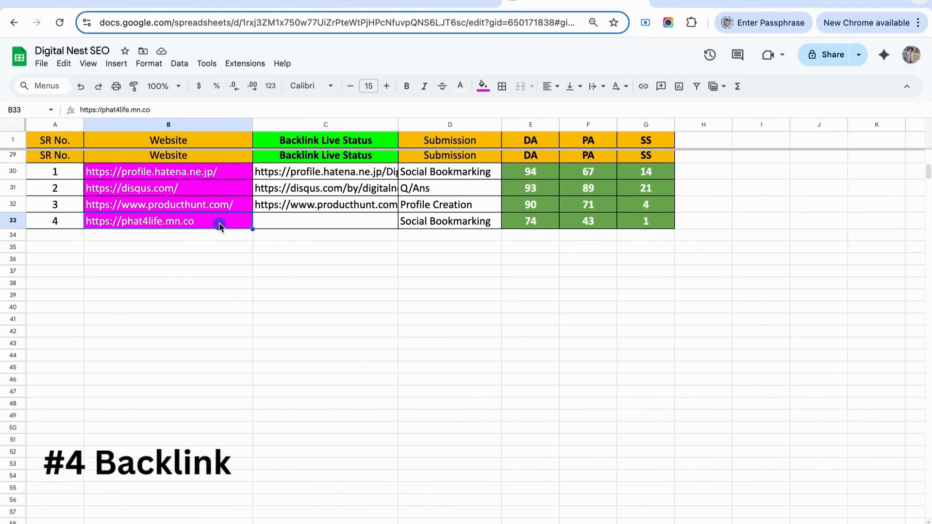
key(ctrl+c)
click(815, 1)
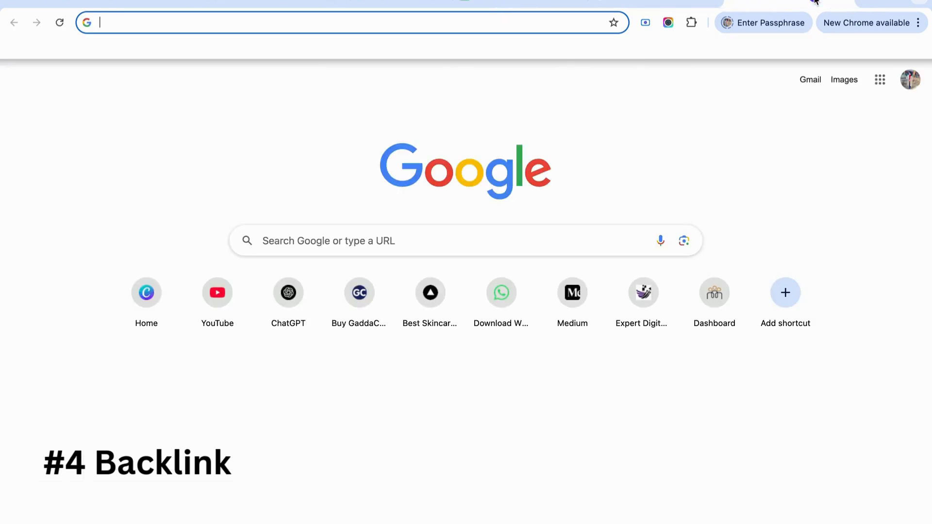
key(ctrl+v)
key(Return)
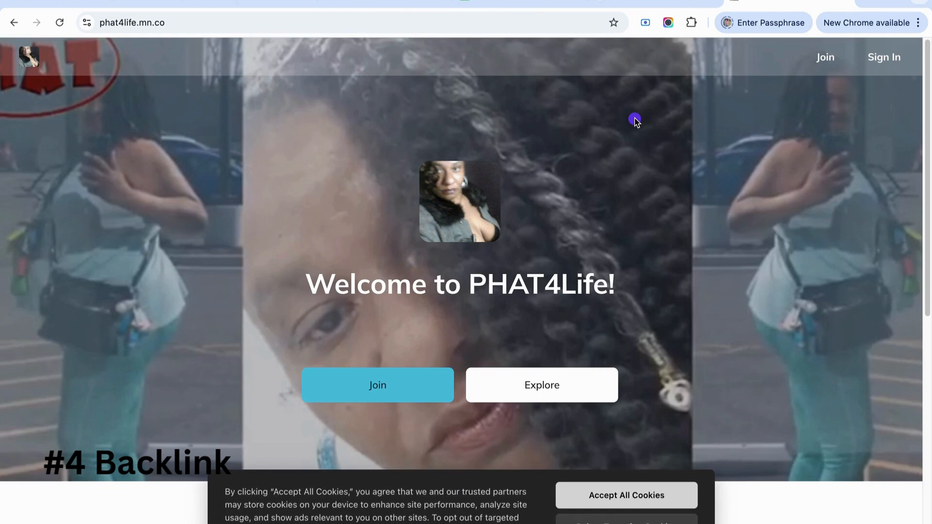
click(825, 60)
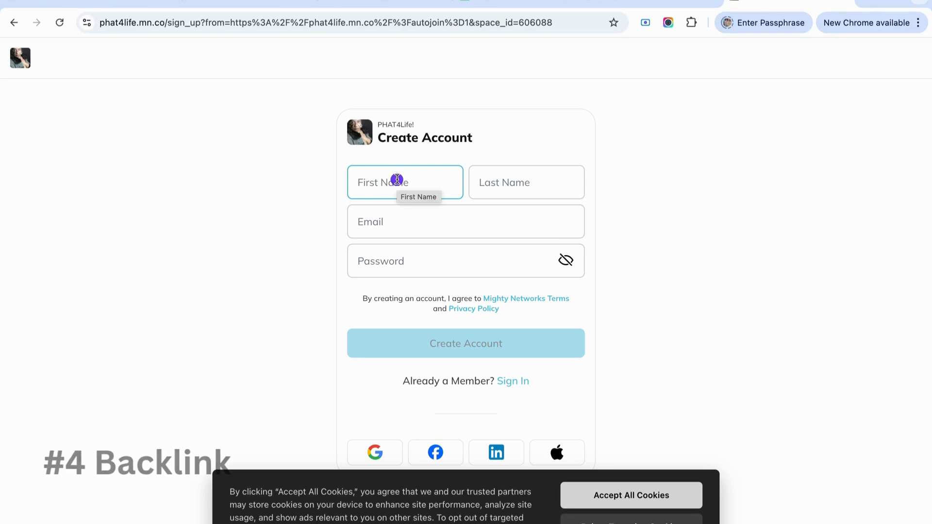
Step: Fill in the sign-up form with first name "Digital Nest", last name "SEO" and the account's e-mail address
text(Di)
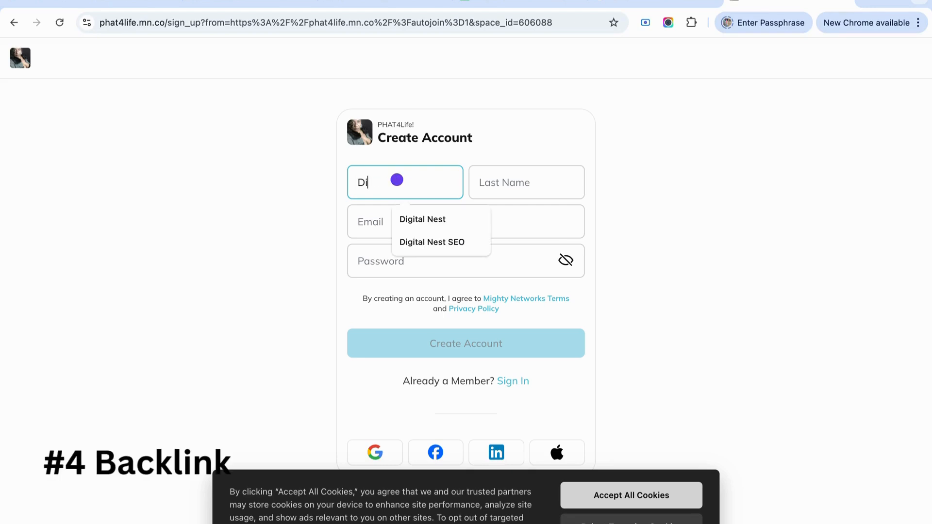
text(gital Nest)
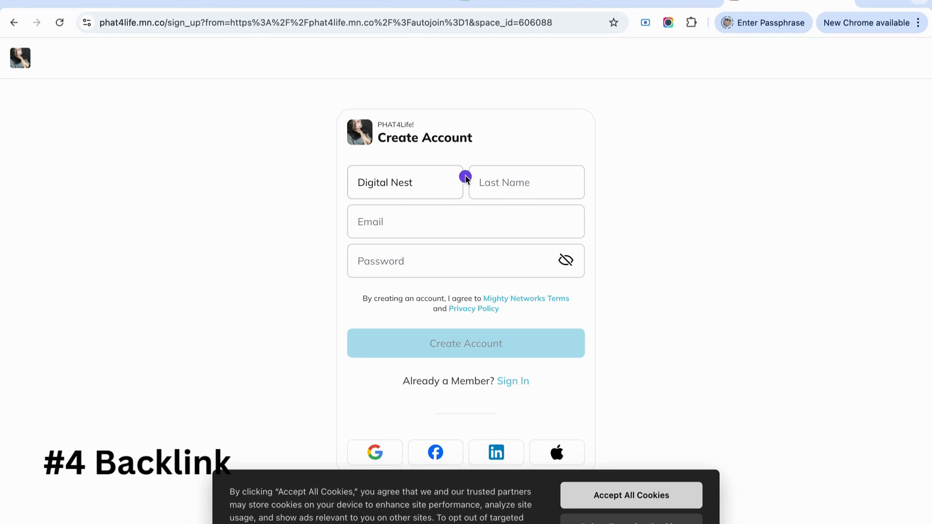
click(485, 180)
text(SEO)
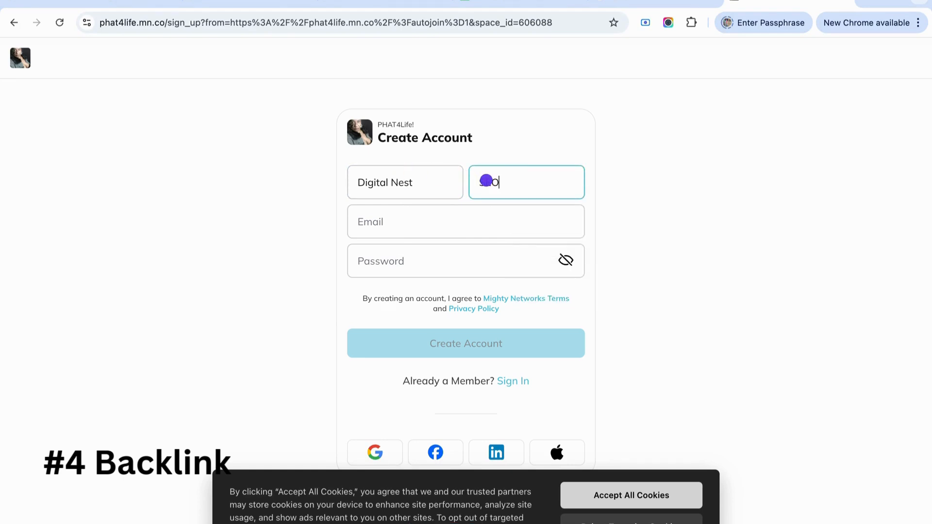
click(480, 214)
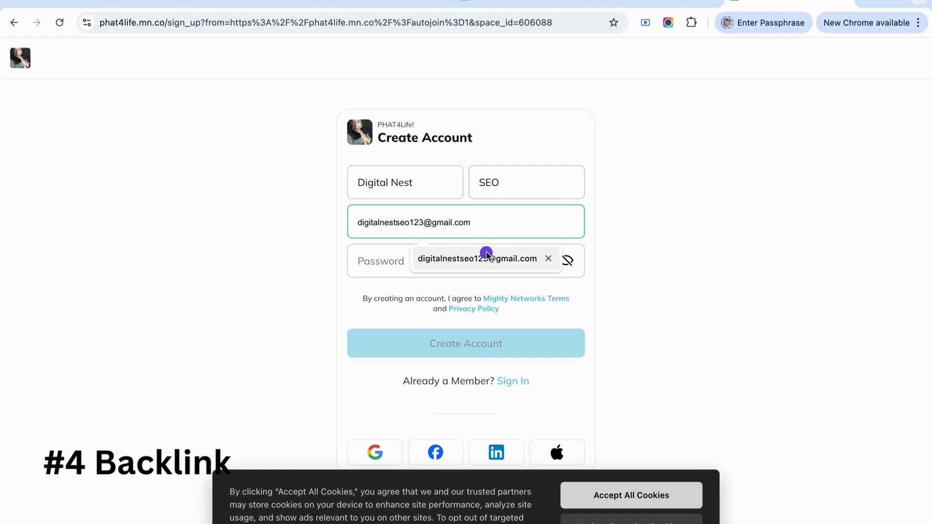
click(474, 260)
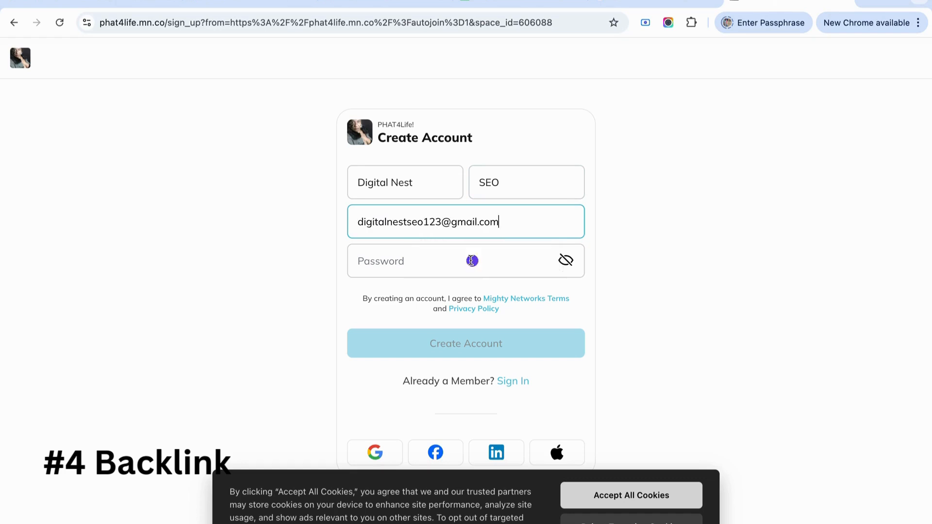
Step: Paste the account password into the sign-up form and create the account
click(504, 6)
click(377, 261)
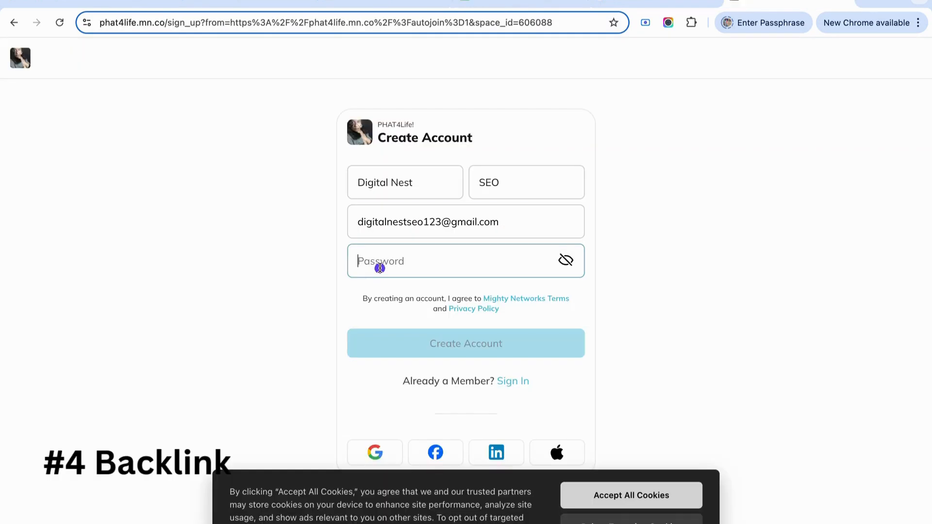
key(ctrl+v)
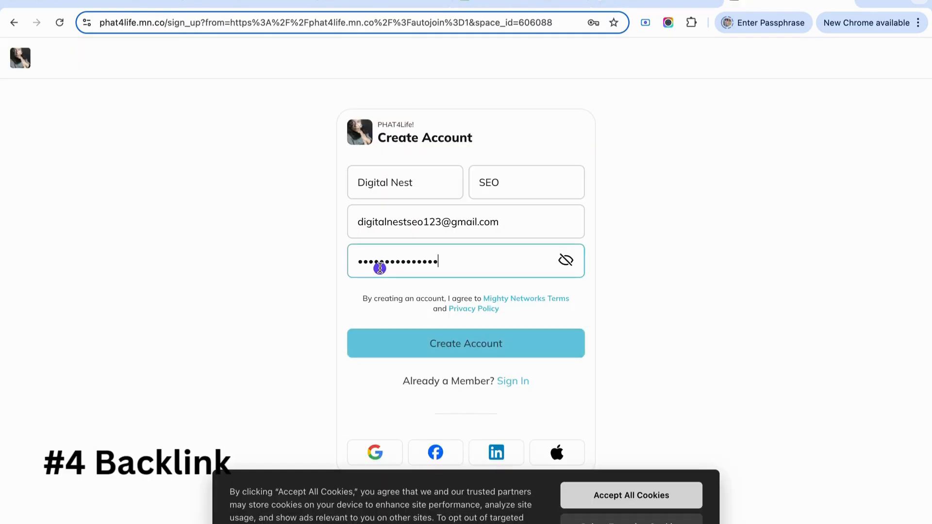
click(457, 357)
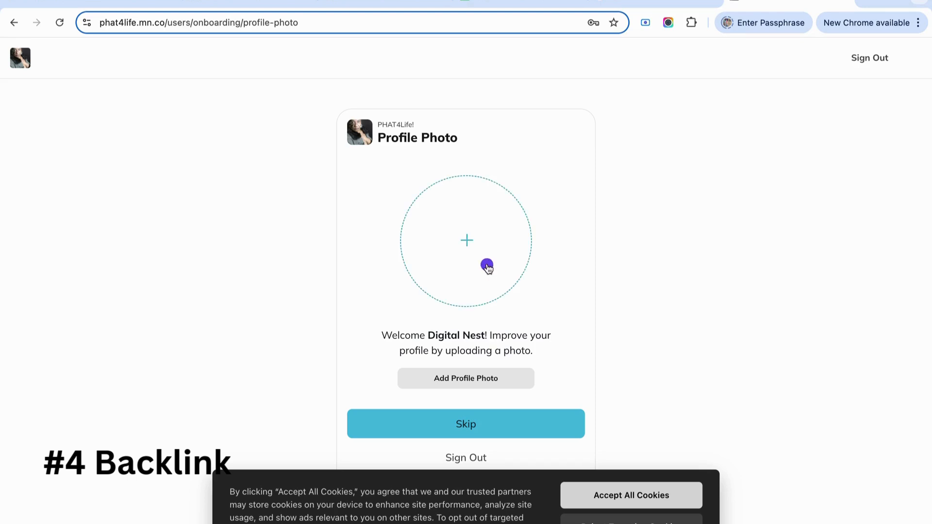
Step: Upload the Digital Nest SEO logo as the profile photo and continue to the community feed
click(455, 240)
scroll(301, 322, down, 5)
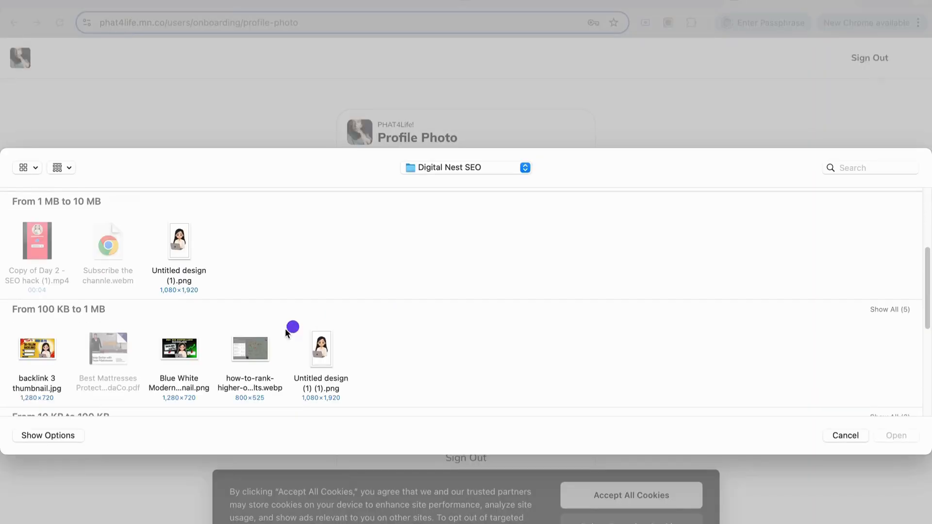
double_click(195, 369)
click(476, 424)
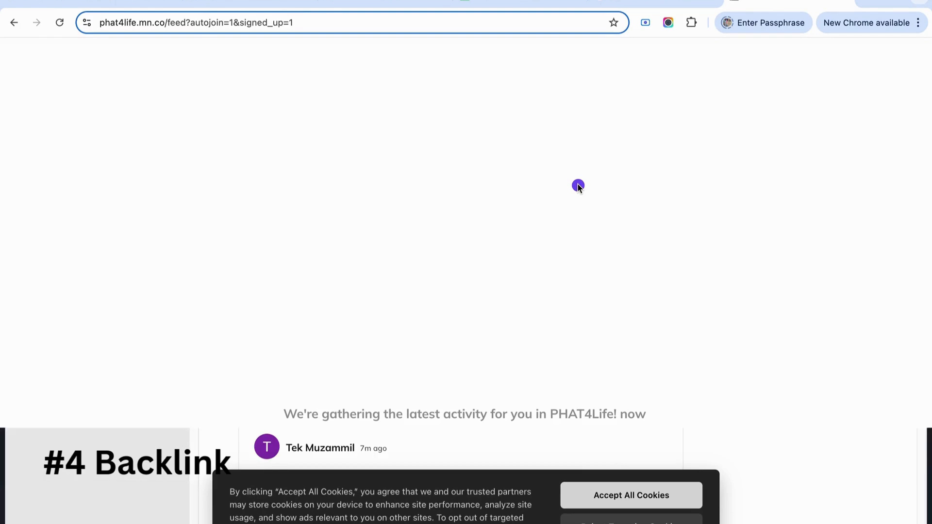
Step: Browse the PHAT4Life feed to examine what other members post and how their posts include links
scroll(456, 245, down, 15)
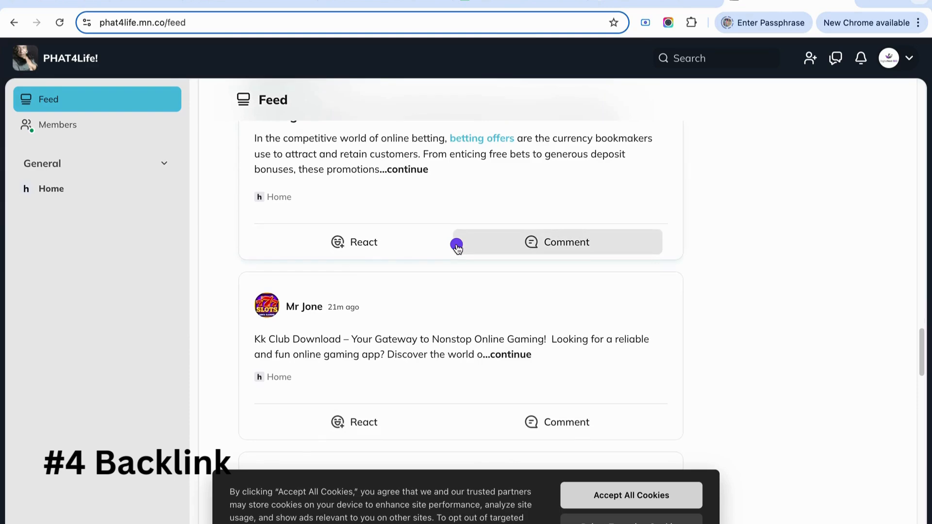
scroll(456, 245, up, 2)
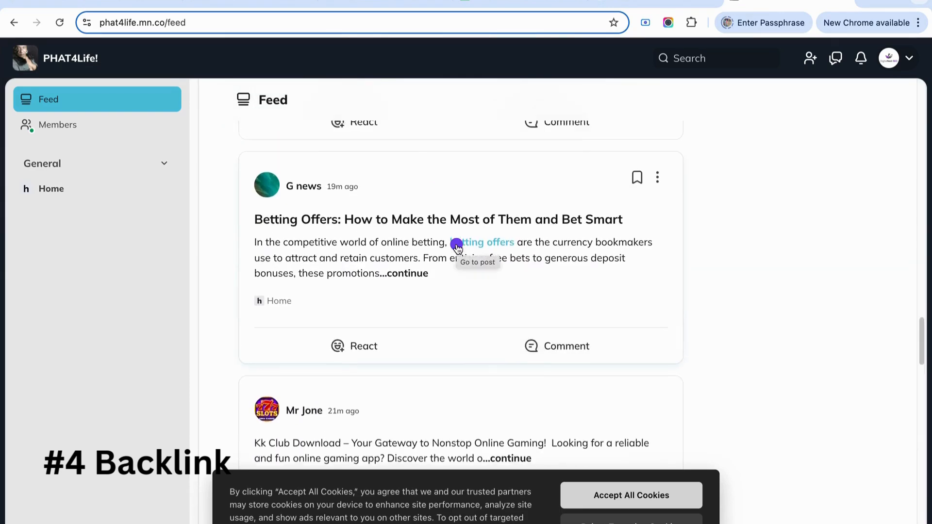
scroll(456, 245, up, 5)
scroll(456, 245, down, 12)
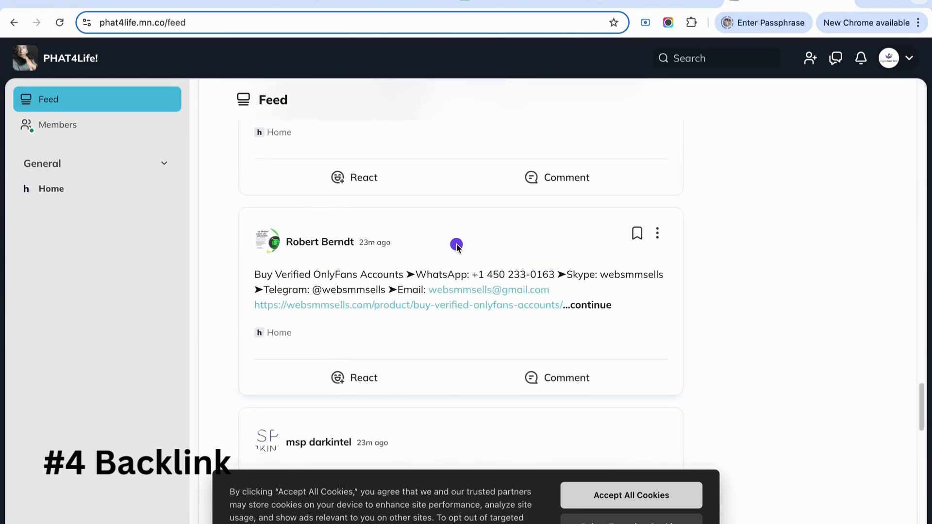
scroll(457, 245, down, 10)
scroll(456, 246, down, 8)
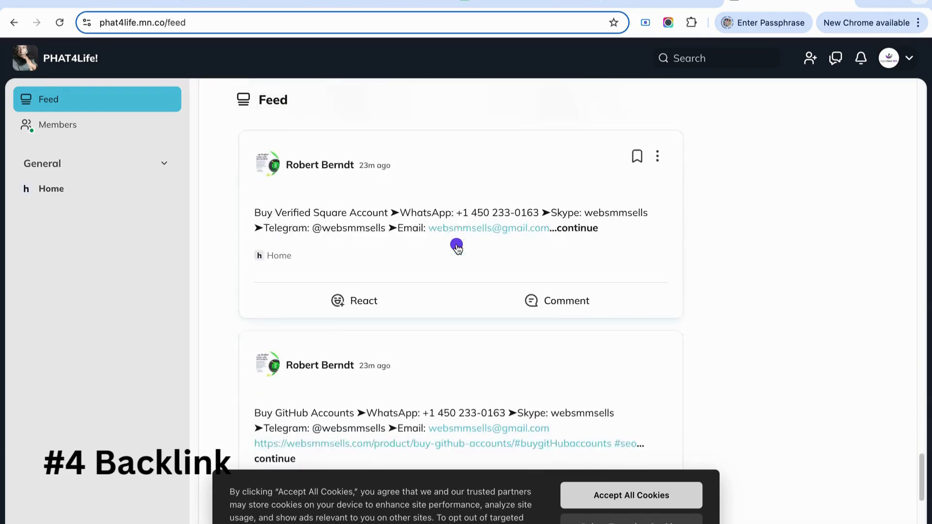
scroll(456, 245, down, 4)
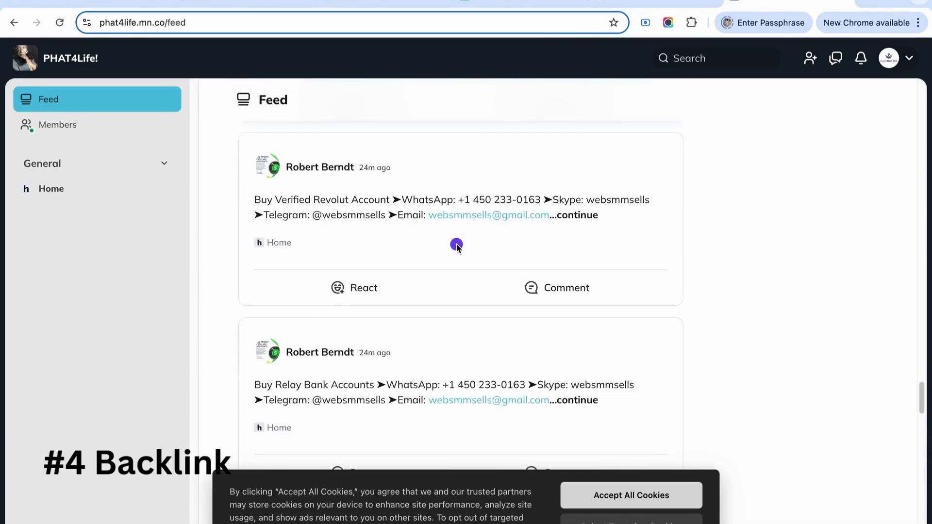
scroll(236, 212, down, 3)
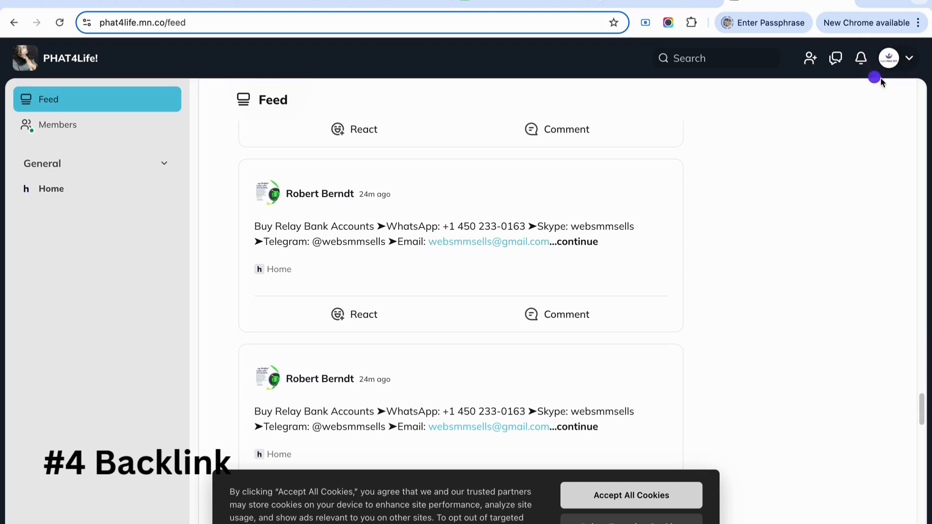
Step: Open the Edit Profile section of the account's Personal Settings
click(908, 62)
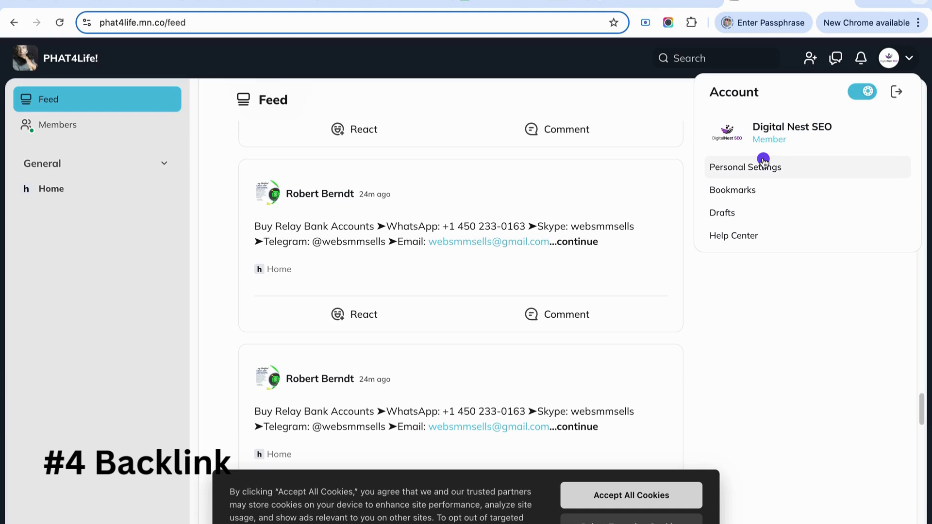
click(786, 168)
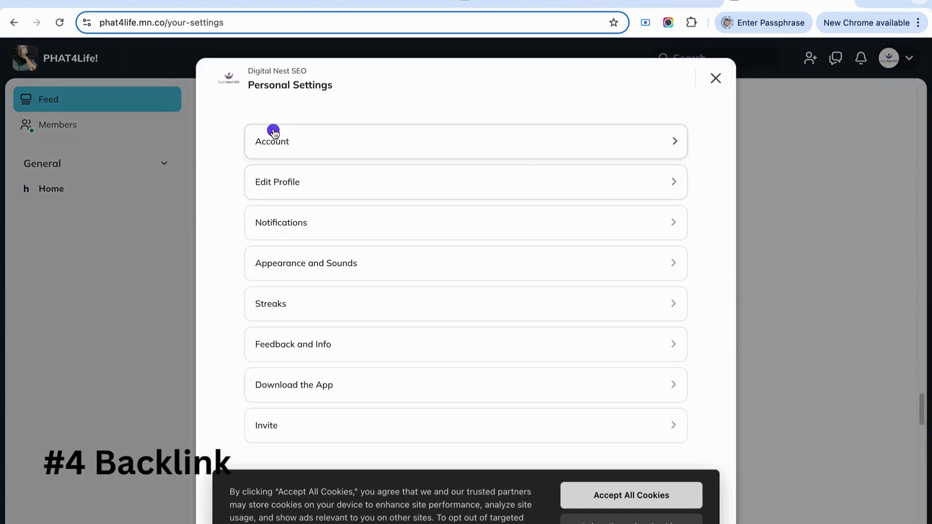
click(290, 188)
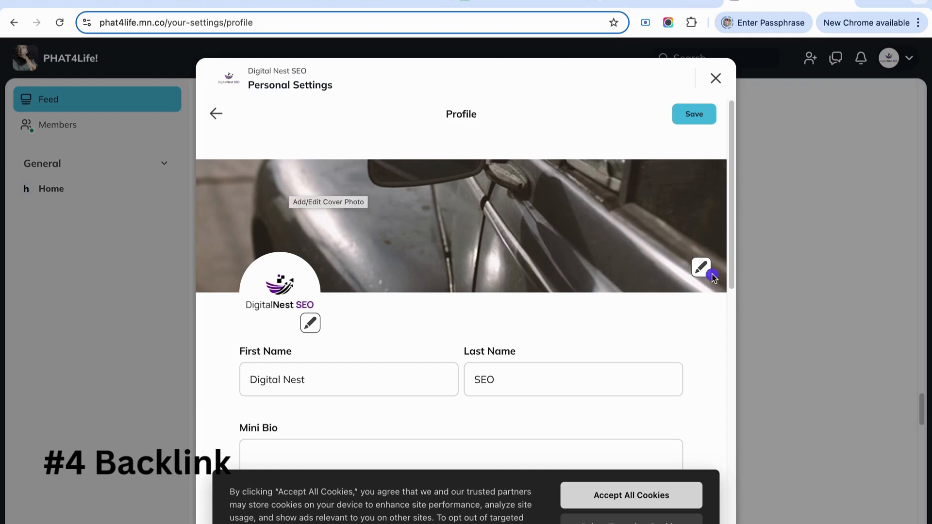
Step: Set the Mini Bio to "Digital Marketing Consultant in India" and open the About Me field for editing
scroll(493, 240, down, 4)
click(350, 194)
click(552, 204)
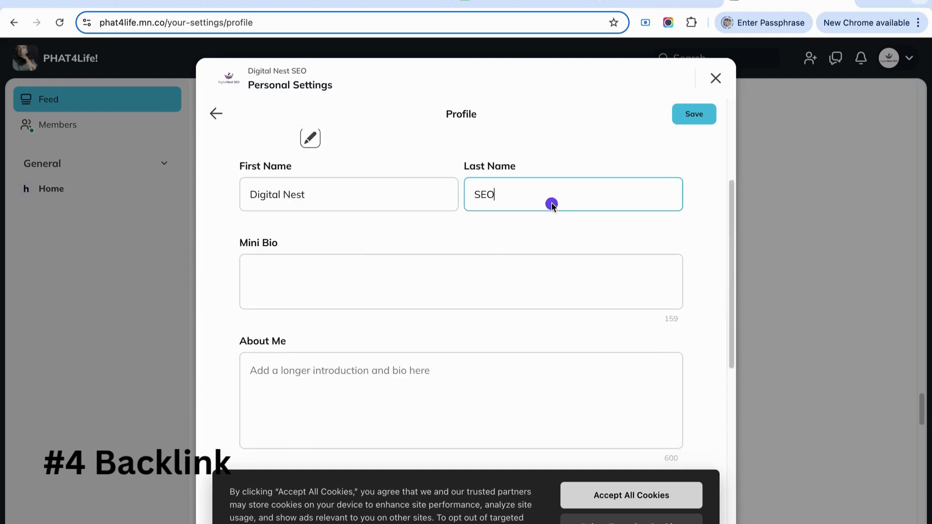
click(479, 286)
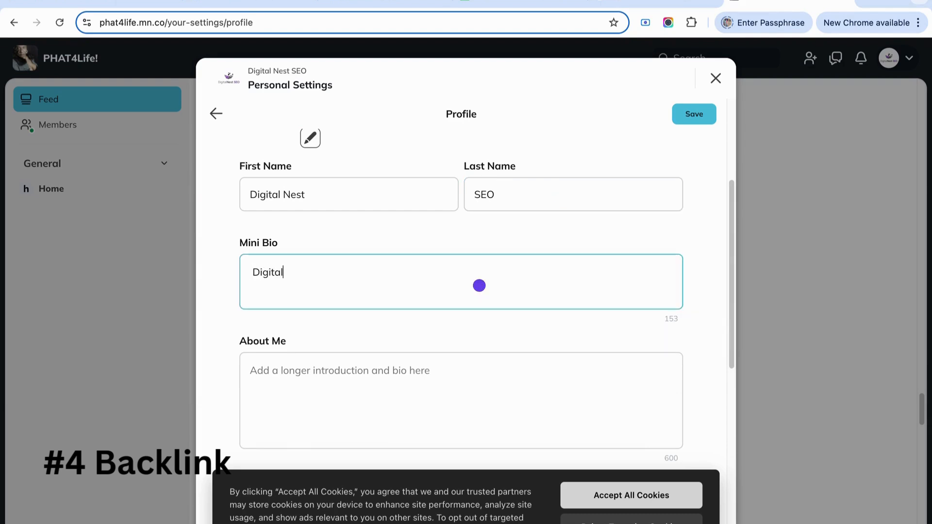
text(Digital Marketing Consultant in India)
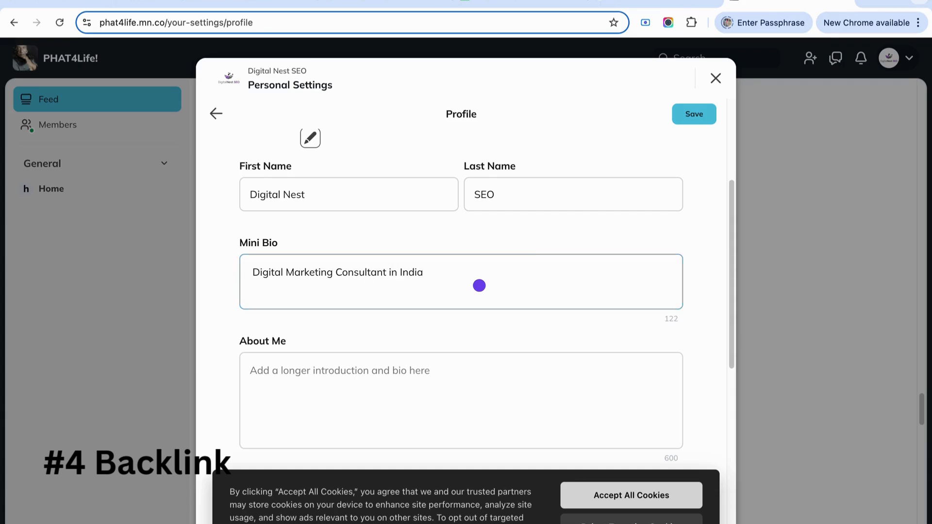
click(491, 400)
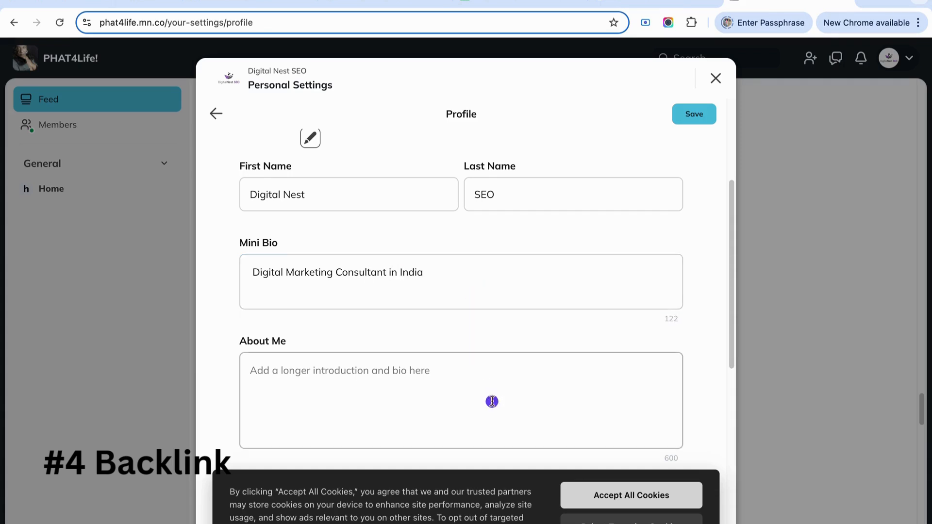
Step: Fill in About Me with the DigitalNestSEO company introduction that begins "Welcome to DigitalNestSEO – where innovation nests, growth takes flight, and your success is our destination."
scroll(446, 350, down, 5)
scroll(388, 238, up, 2)
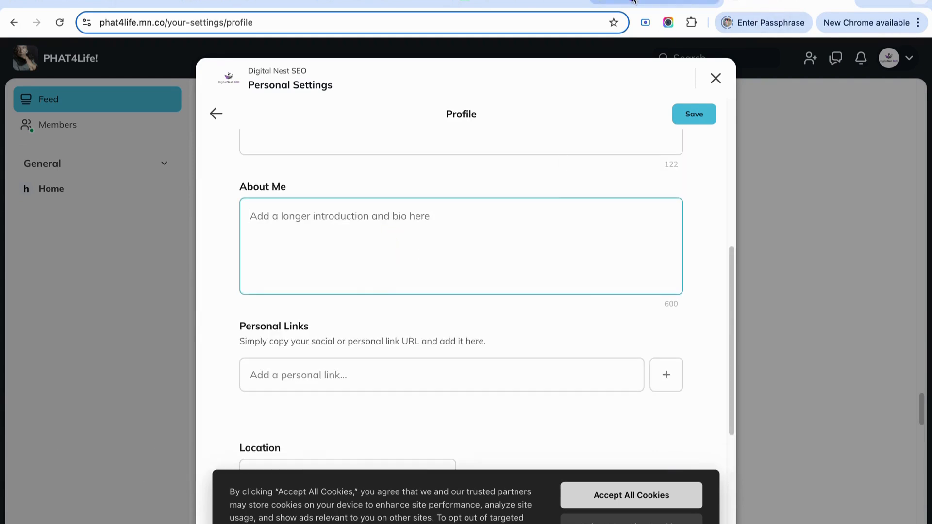
text("Welcome to DigitalNestSEO – where innovation nests, growth takes flight, and your success is our destination. At DigitalNestSEO, we're not just a team; we're a collective of dedicated seo team united by our passion for driving online growth. With a dynamic blend of SEO, SMO, and Google Ads expertise, we're on a mission to elevate your digital presence and propel your brand towards success.)
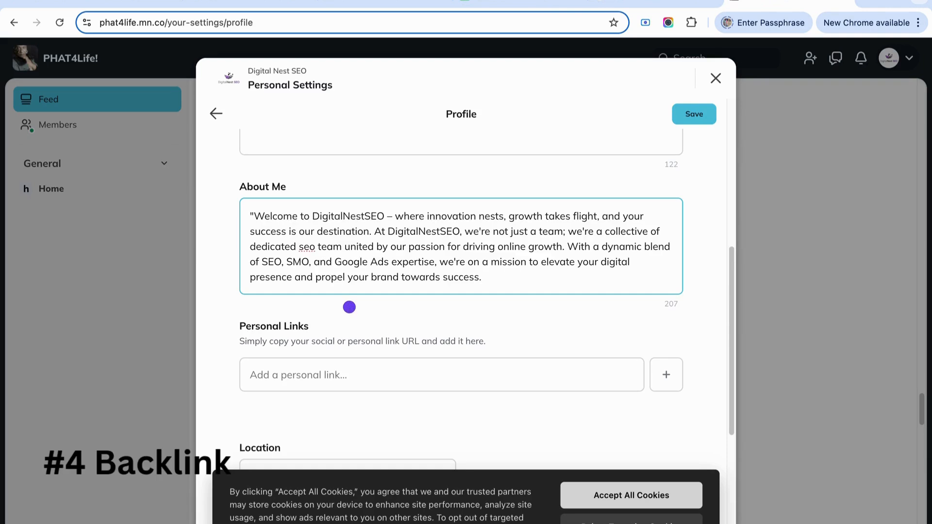
scroll(349, 306, down, 4)
click(329, 275)
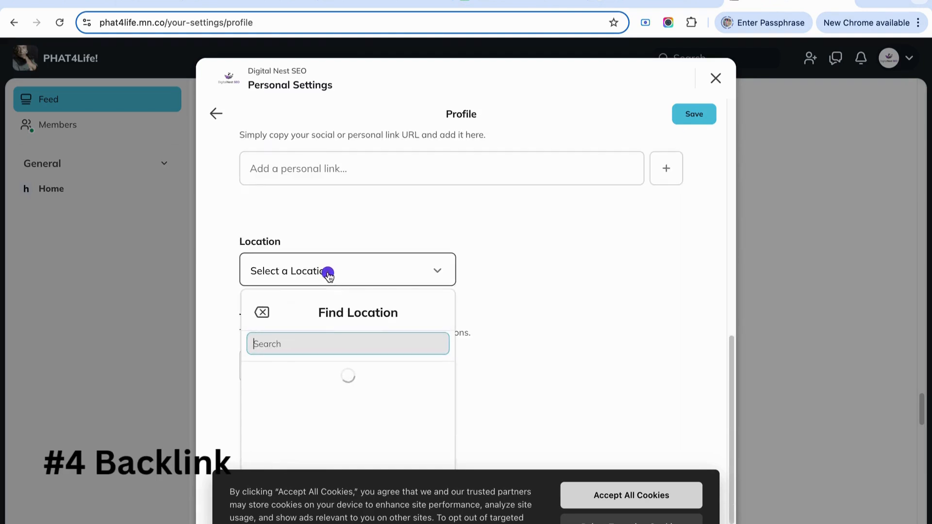
click(327, 234)
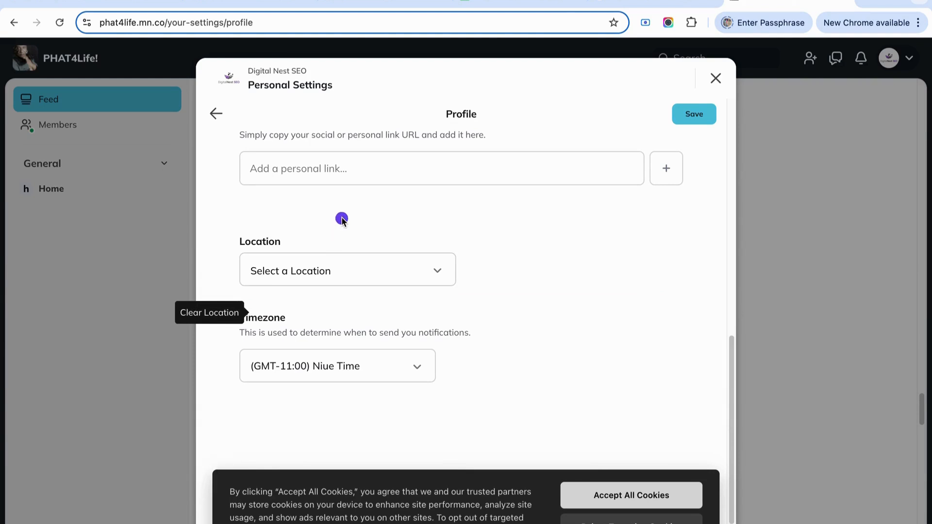
scroll(329, 265, up, 3)
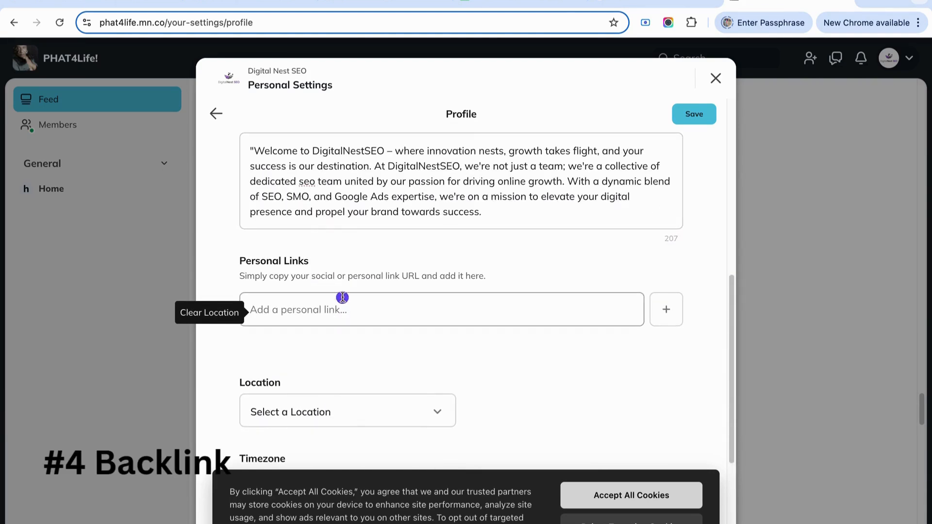
scroll(339, 291, down, 2)
click(338, 222)
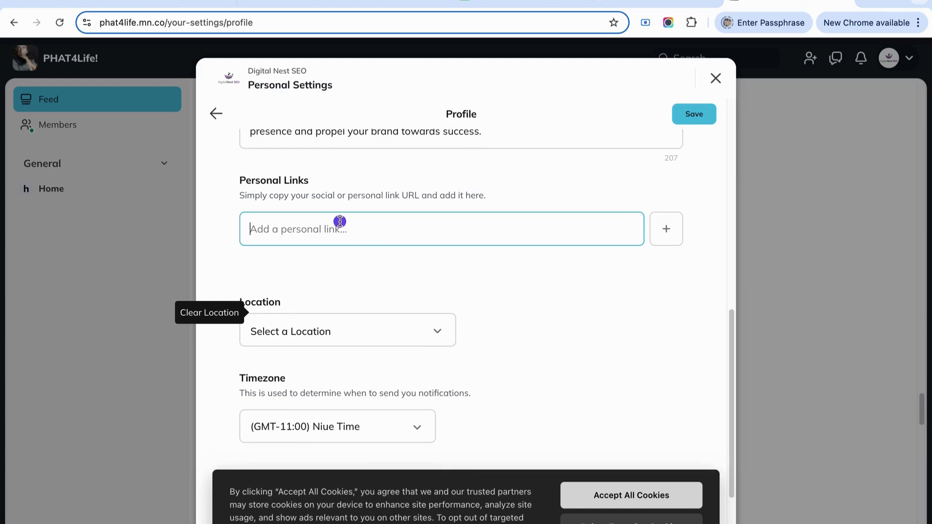
text(https://digitalnestseo.com/)
click(336, 260)
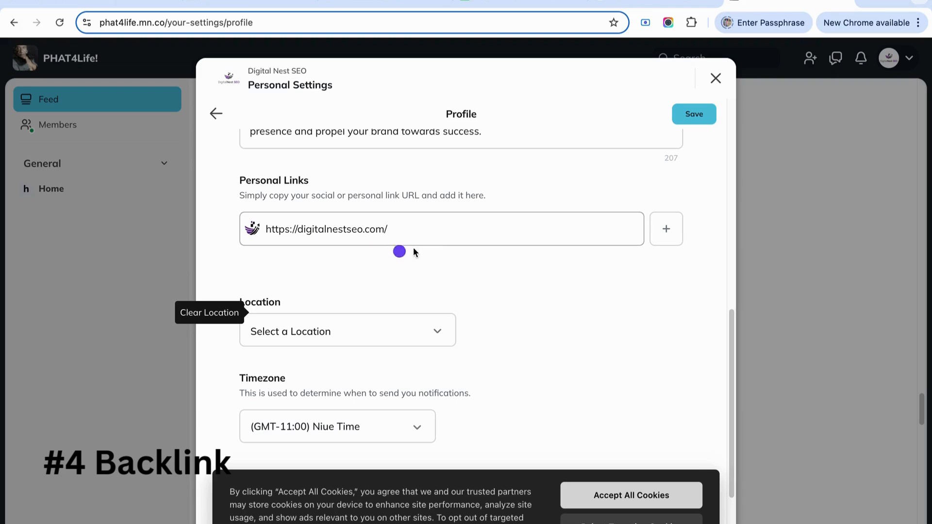
drag(439, 228, 252, 235)
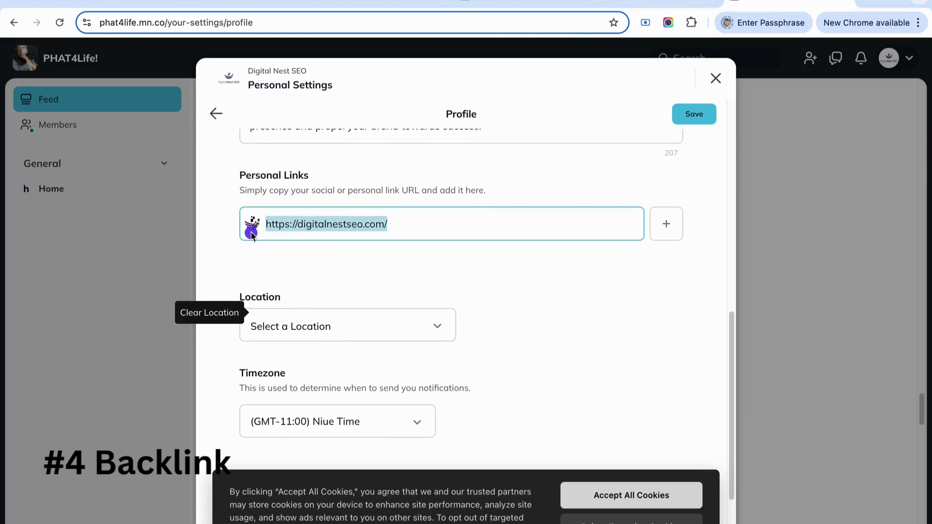
Step: Accept all cookies on the consent banner and save the edited profile
scroll(661, 166, up, 5)
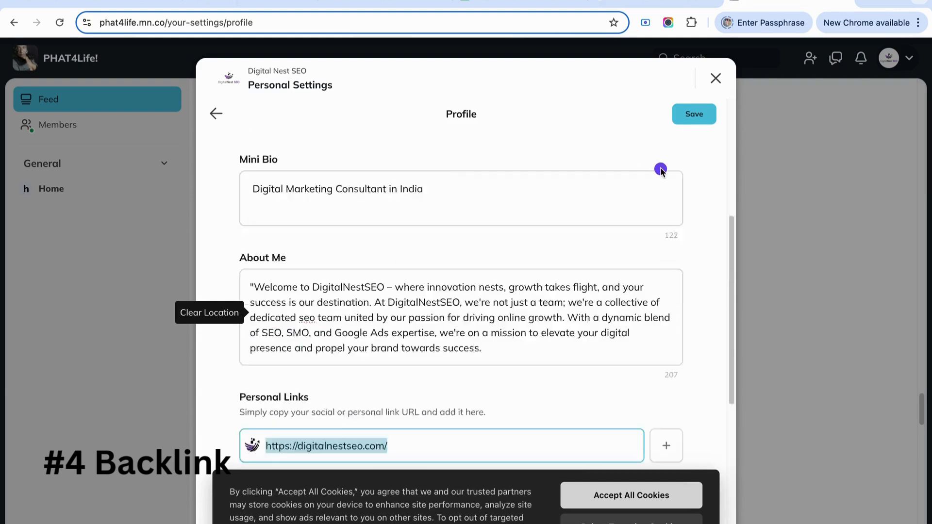
click(707, 115)
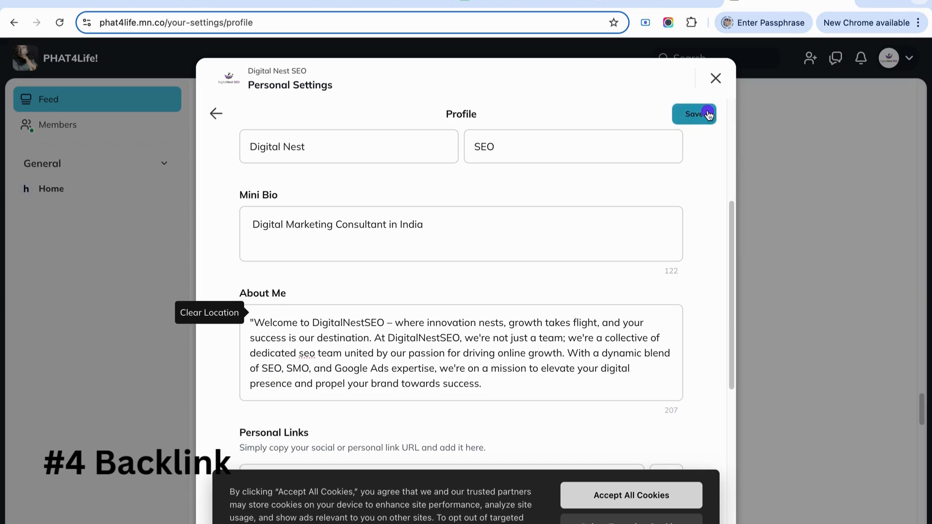
scroll(657, 350, down, 5)
click(662, 496)
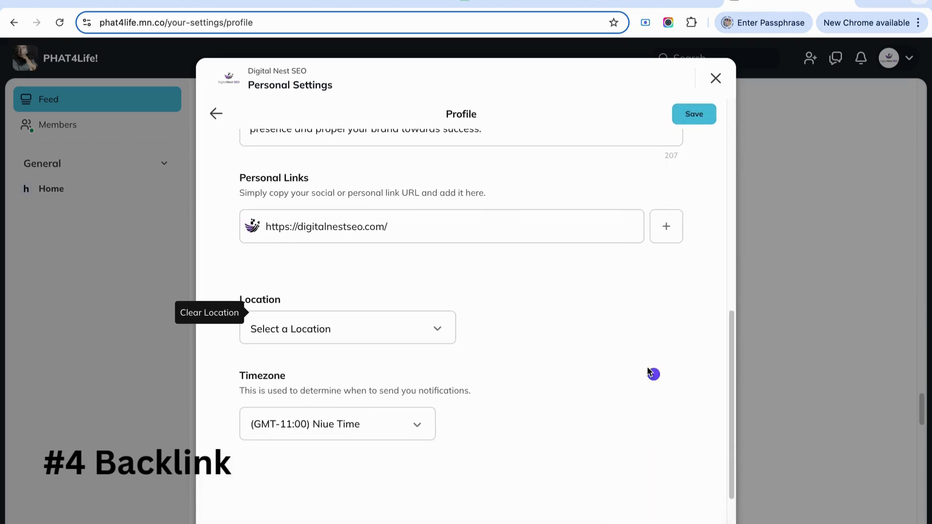
scroll(445, 265, up, 2)
scroll(446, 265, up, 5)
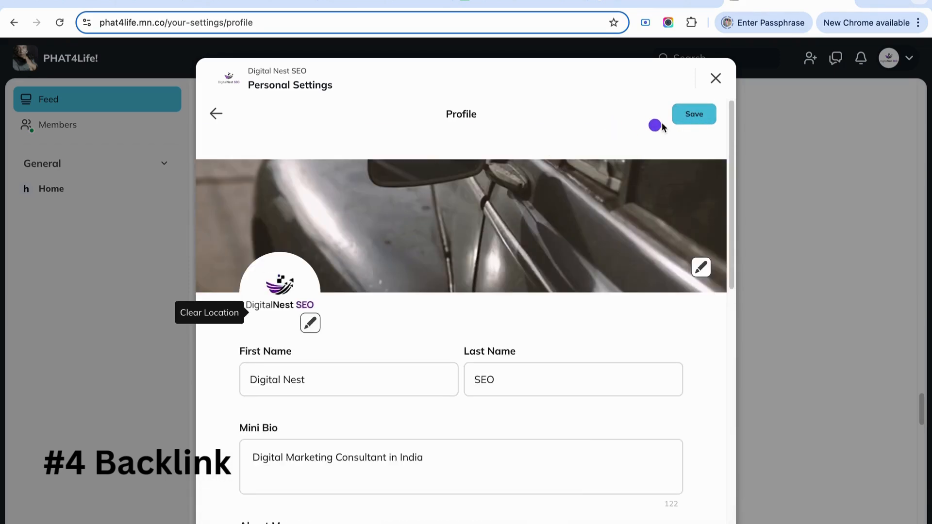
click(705, 117)
click(704, 116)
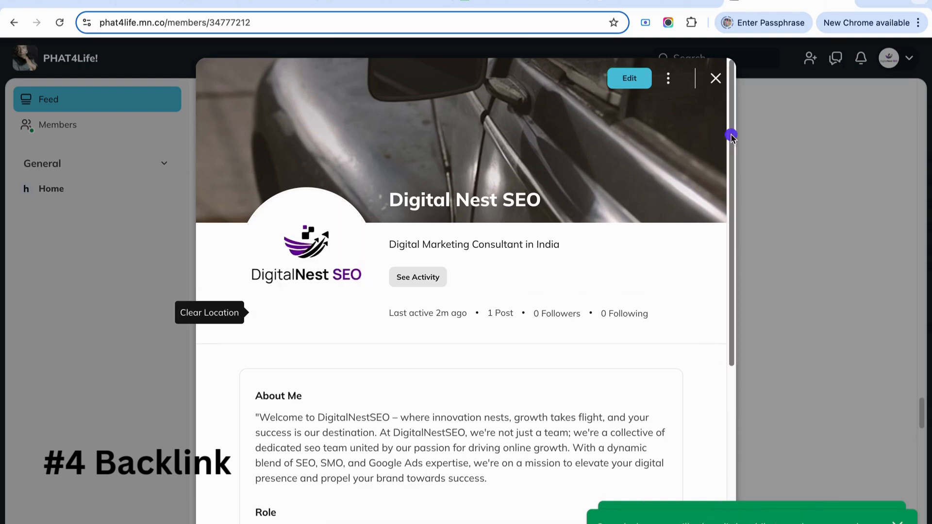
Step: Return to the feed, reopen the Digital Nest SEO profile and review its About Me text and personal link
click(716, 82)
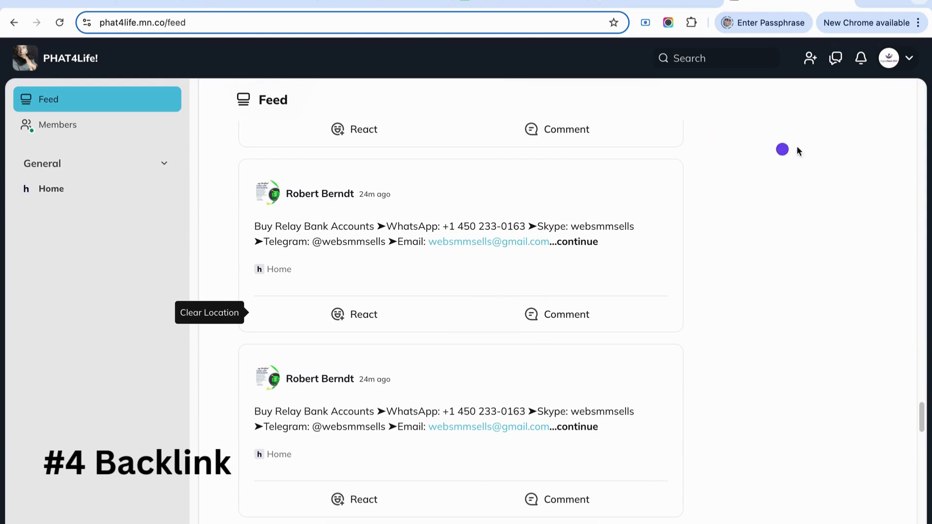
click(889, 58)
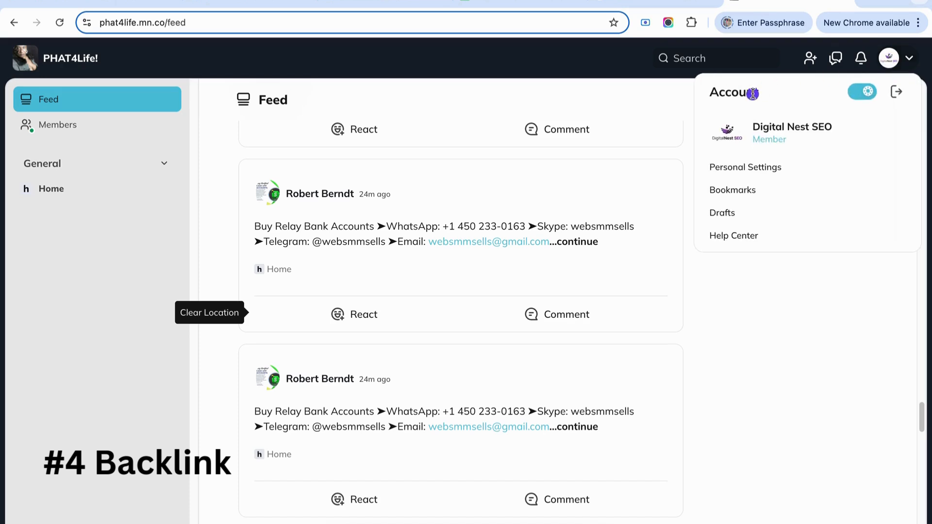
click(779, 130)
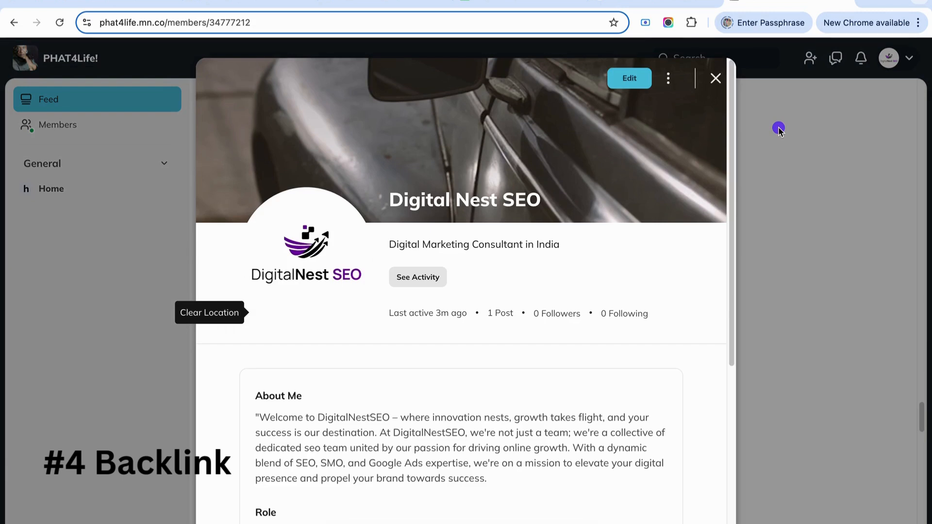
scroll(453, 225, down, 5)
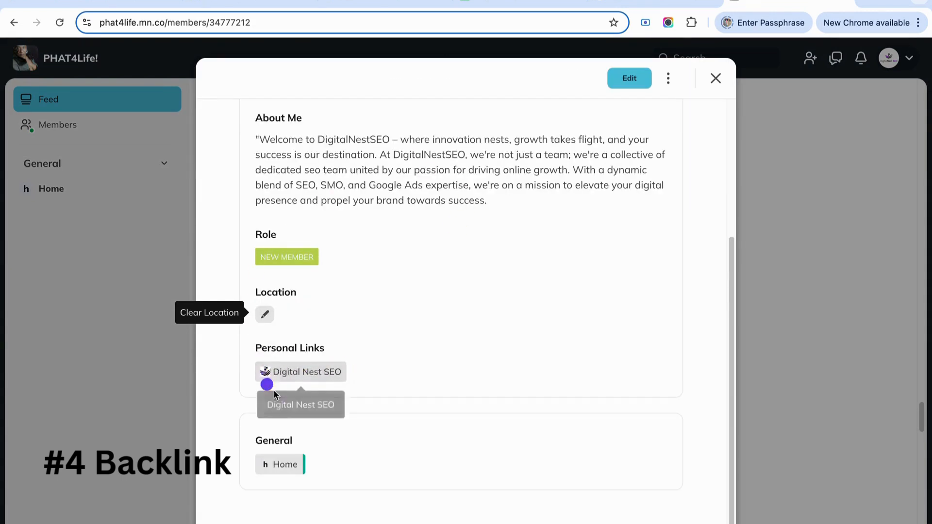
drag(267, 138, 459, 203)
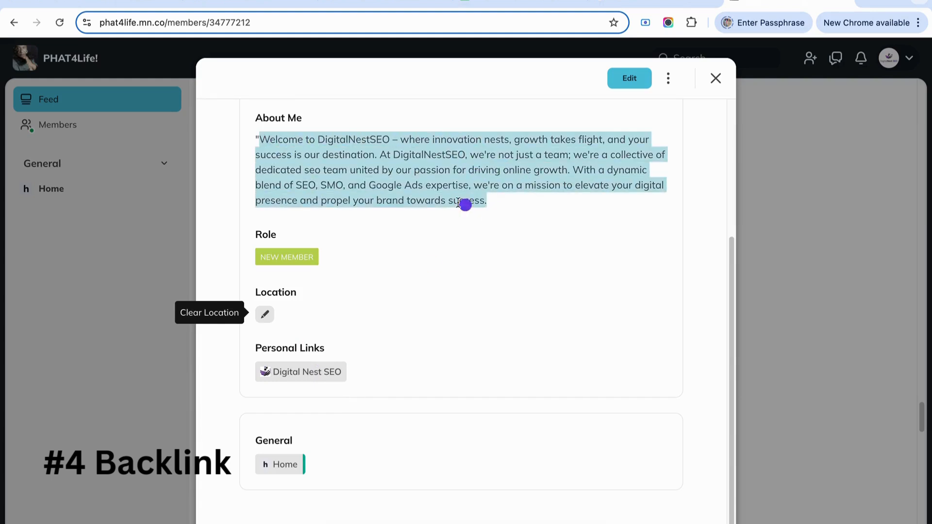
Step: Open the profile's URL in an incognito window and examine its public header, About Me text and personal link
click(304, 22)
key(super+c)
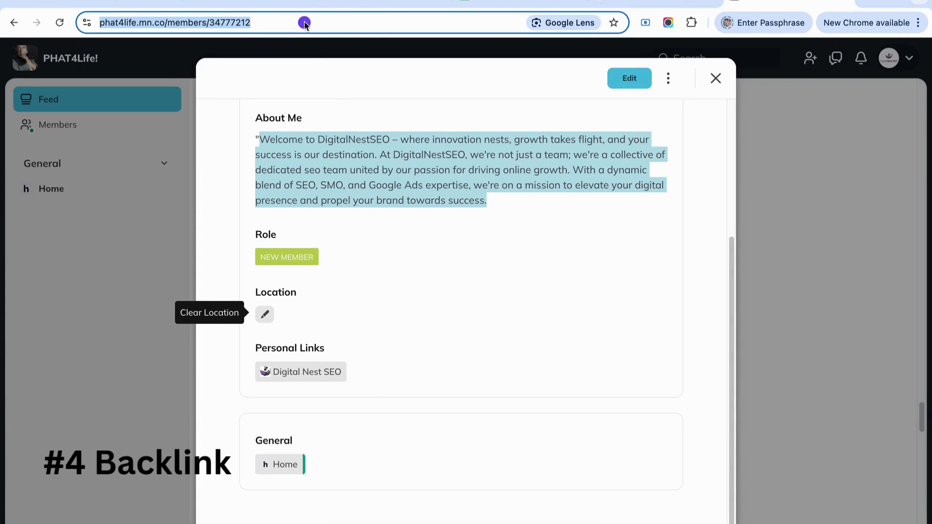
click(917, 22)
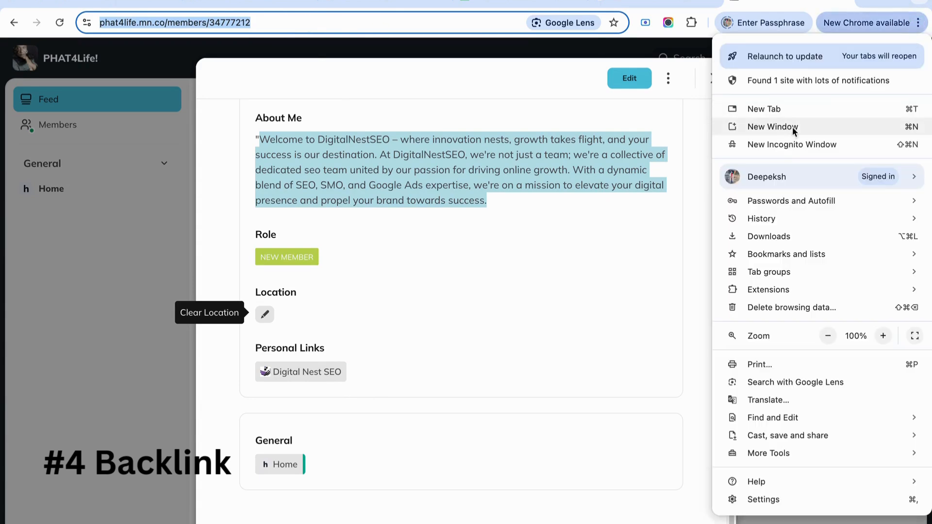
click(774, 144)
key(super+v)
key(Return)
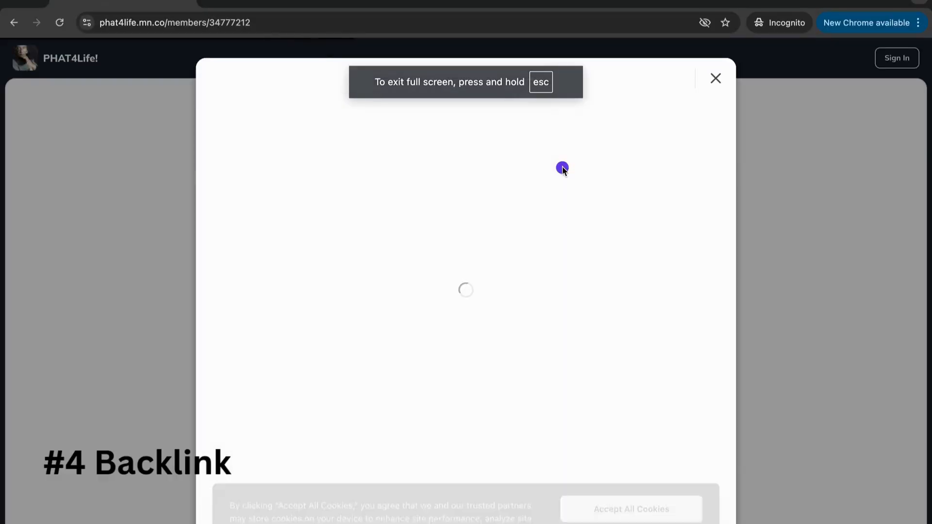
scroll(423, 278, down, 3)
scroll(424, 275, down, 3)
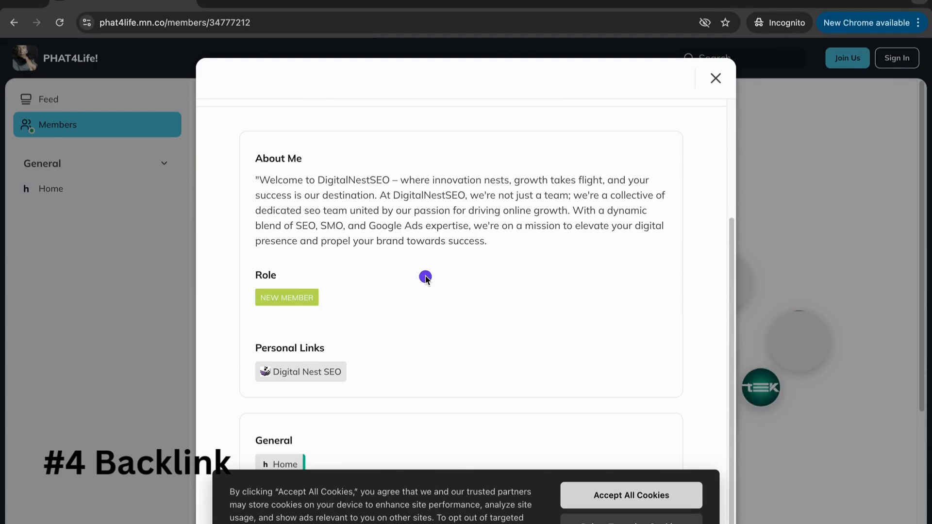
scroll(406, 234, up, 6)
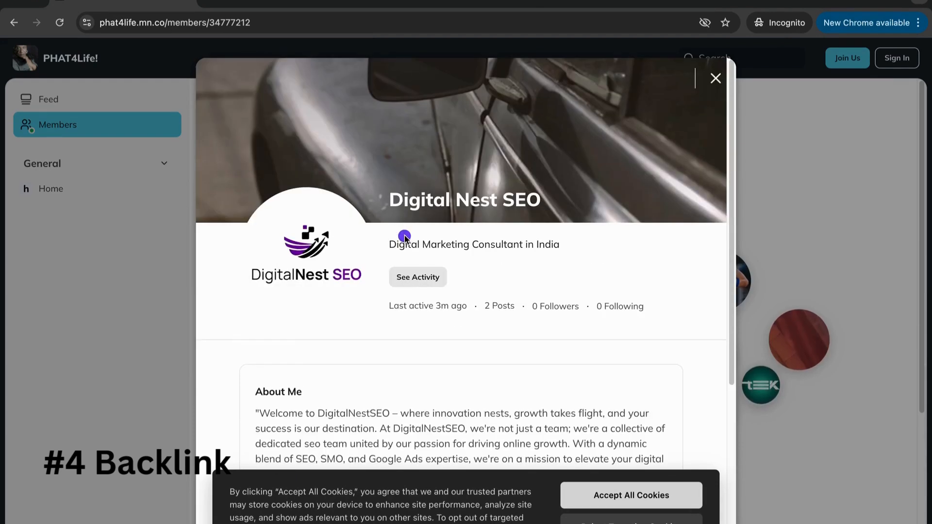
scroll(588, 315, down, 6)
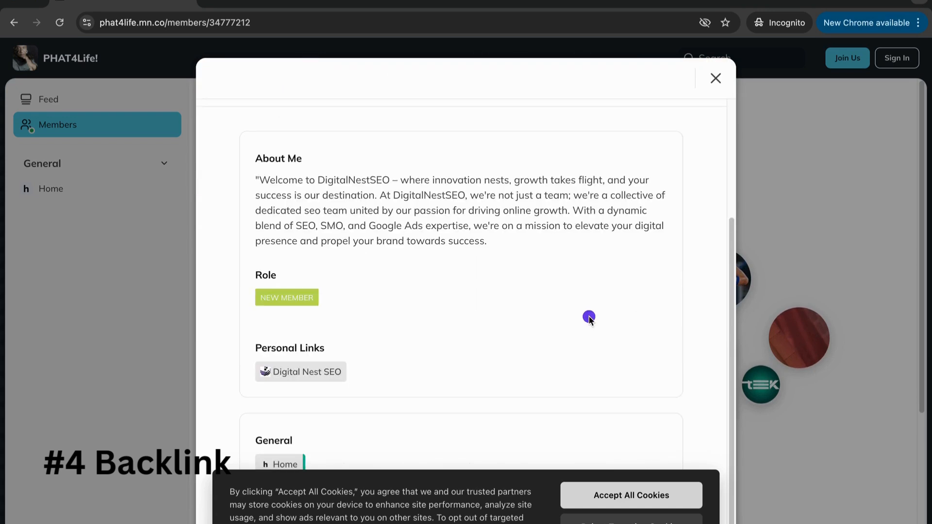
Step: Inspect the Digital Nest SEO personal link's HTML code to examine its href and attributes
right_click(314, 374)
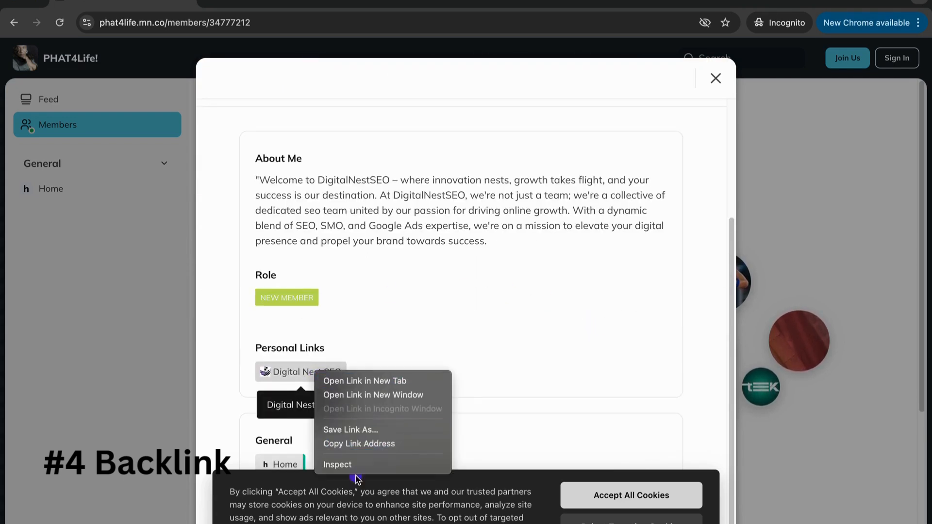
right_click(305, 370)
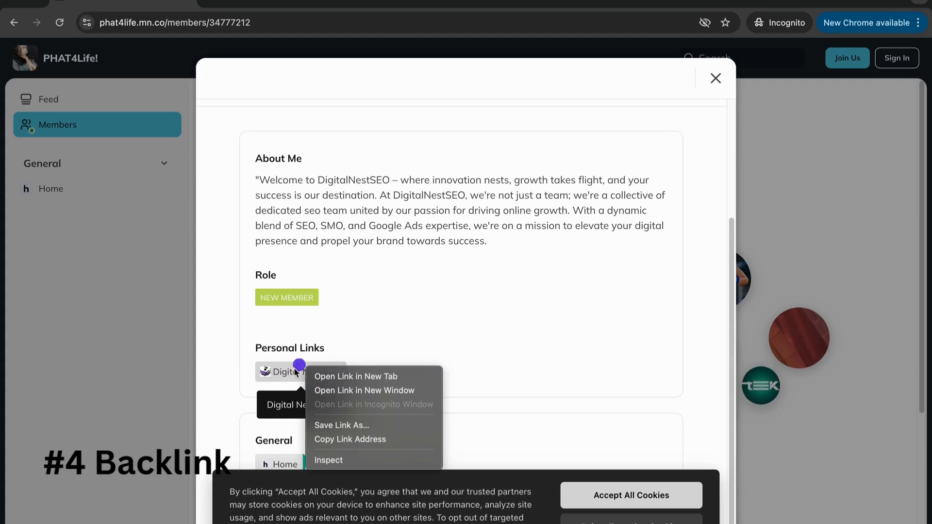
click(341, 460)
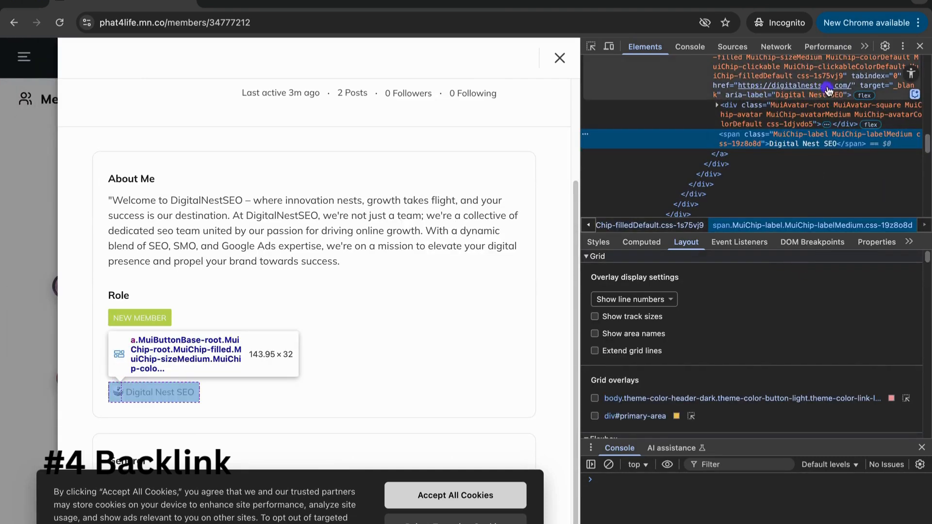
click(830, 87)
scroll(826, 92, down, 1)
scroll(810, 100, up, 1)
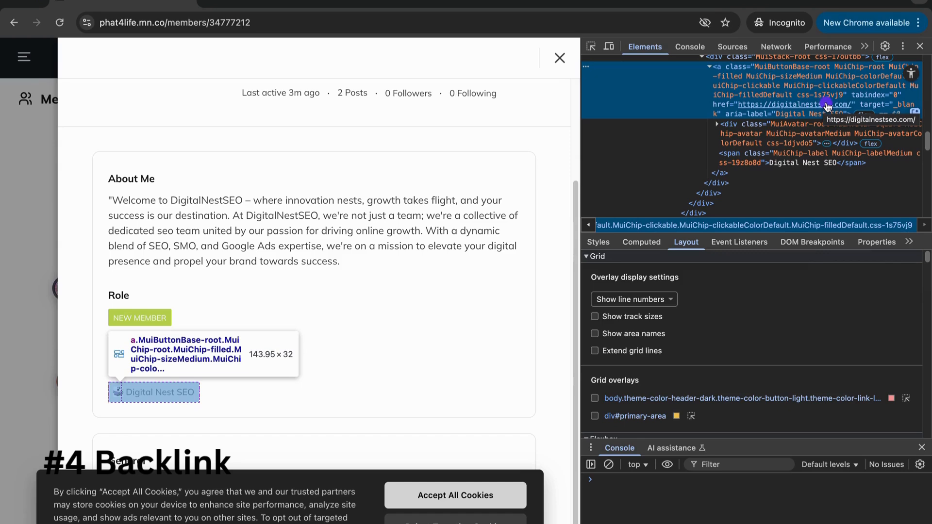
scroll(825, 103, up, 1)
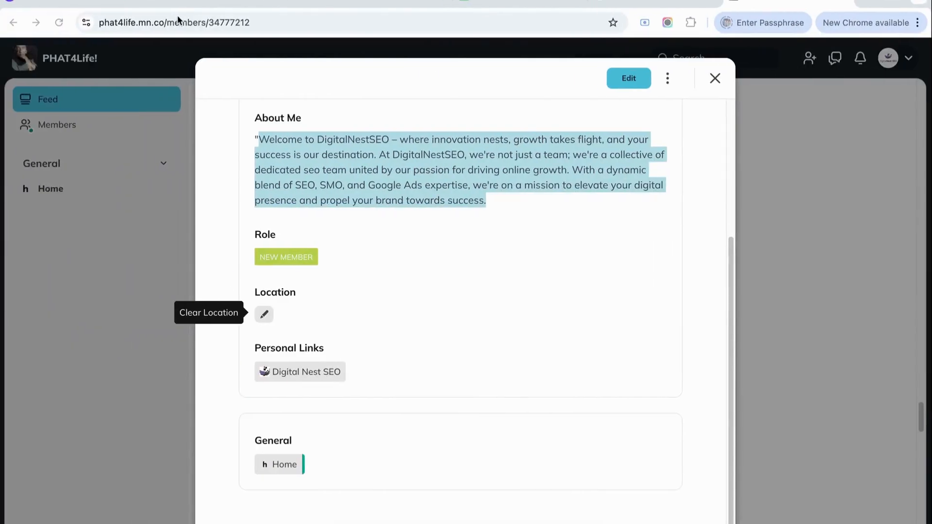
Step: Copy the phat4life.mn.co profile URL into cell C33 of the Digital Nest SEO sheet and select the live links in C30:C33
click(302, 25)
key(ctrl+c)
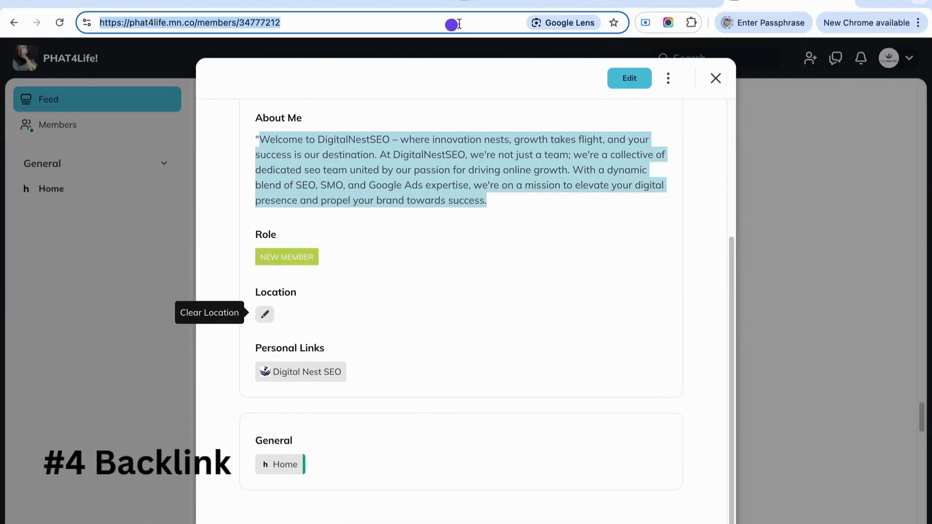
click(485, 5)
click(285, 224)
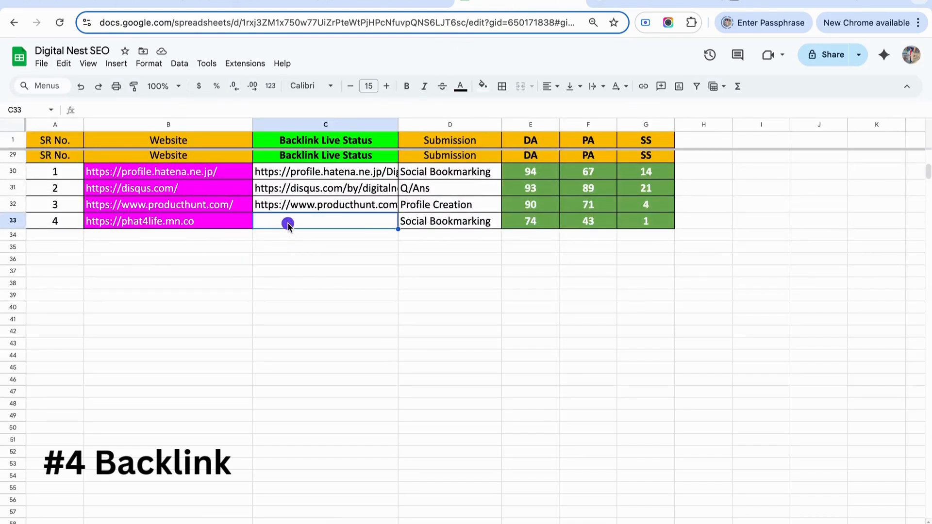
key(ctrl+v)
drag(310, 171, 317, 219)
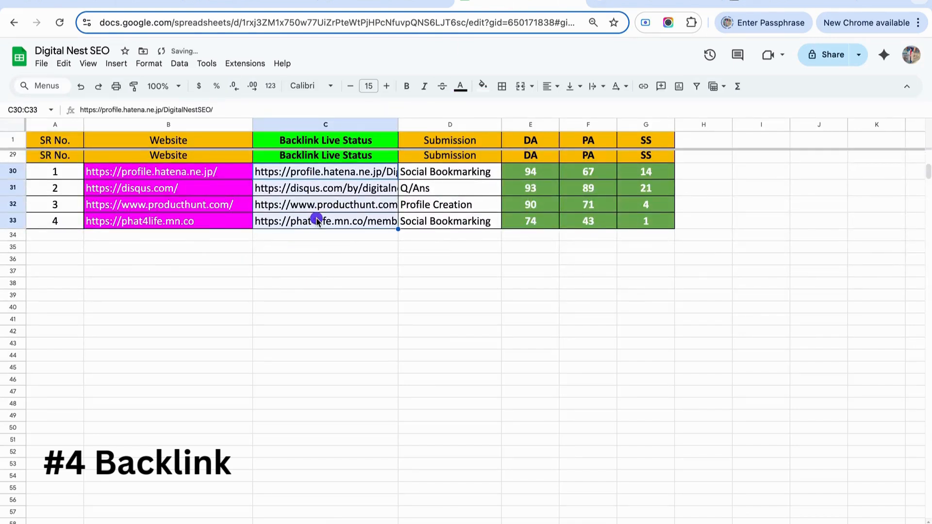